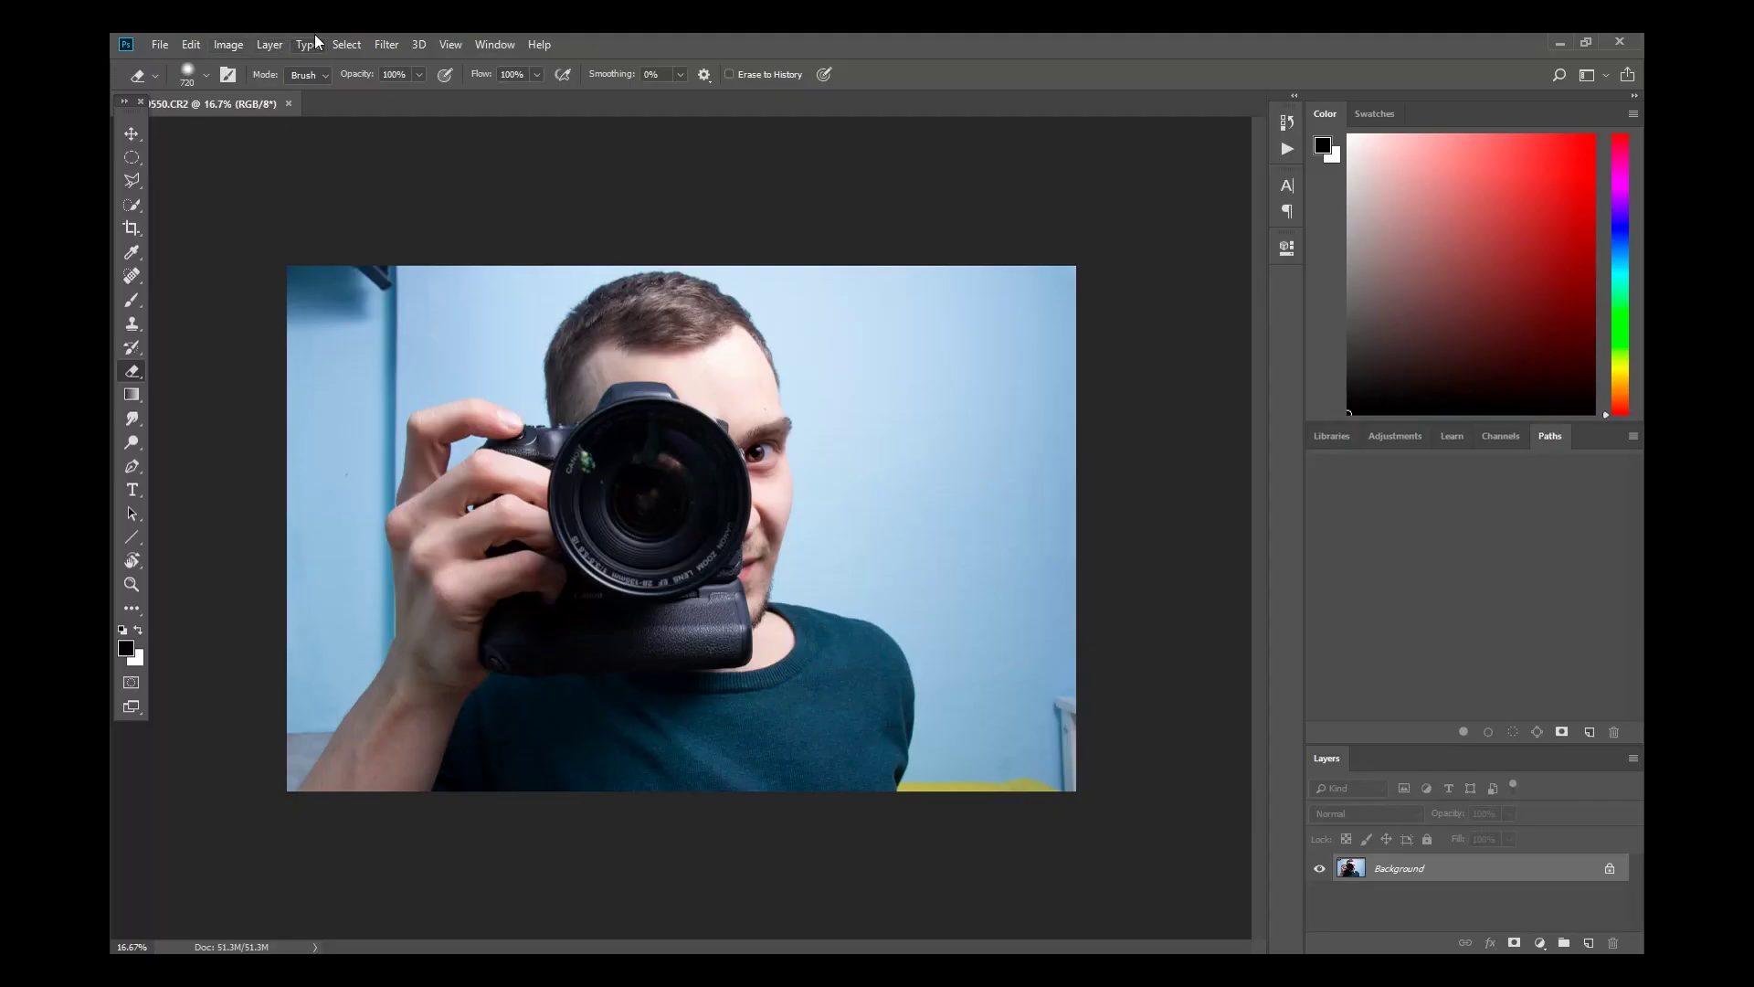
# Select the man, hand and camera with Select > Subject, then open Select and Mask
pyautogui.click(354, 46)
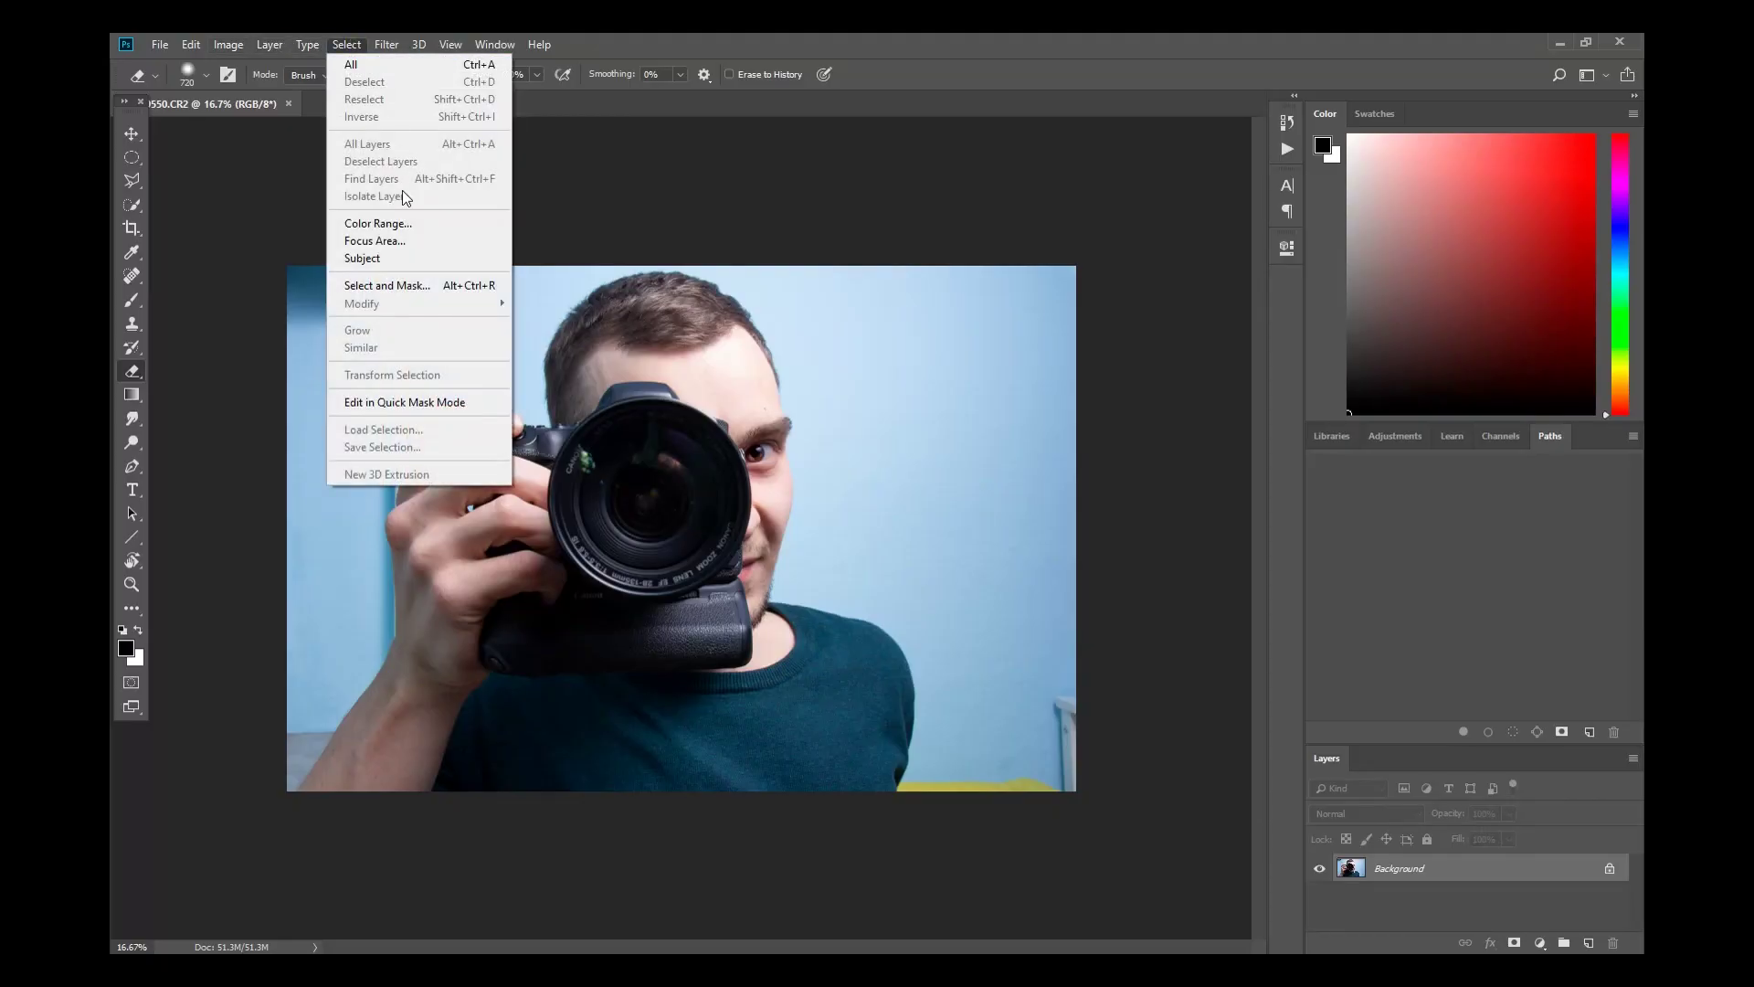
pyautogui.click(400, 258)
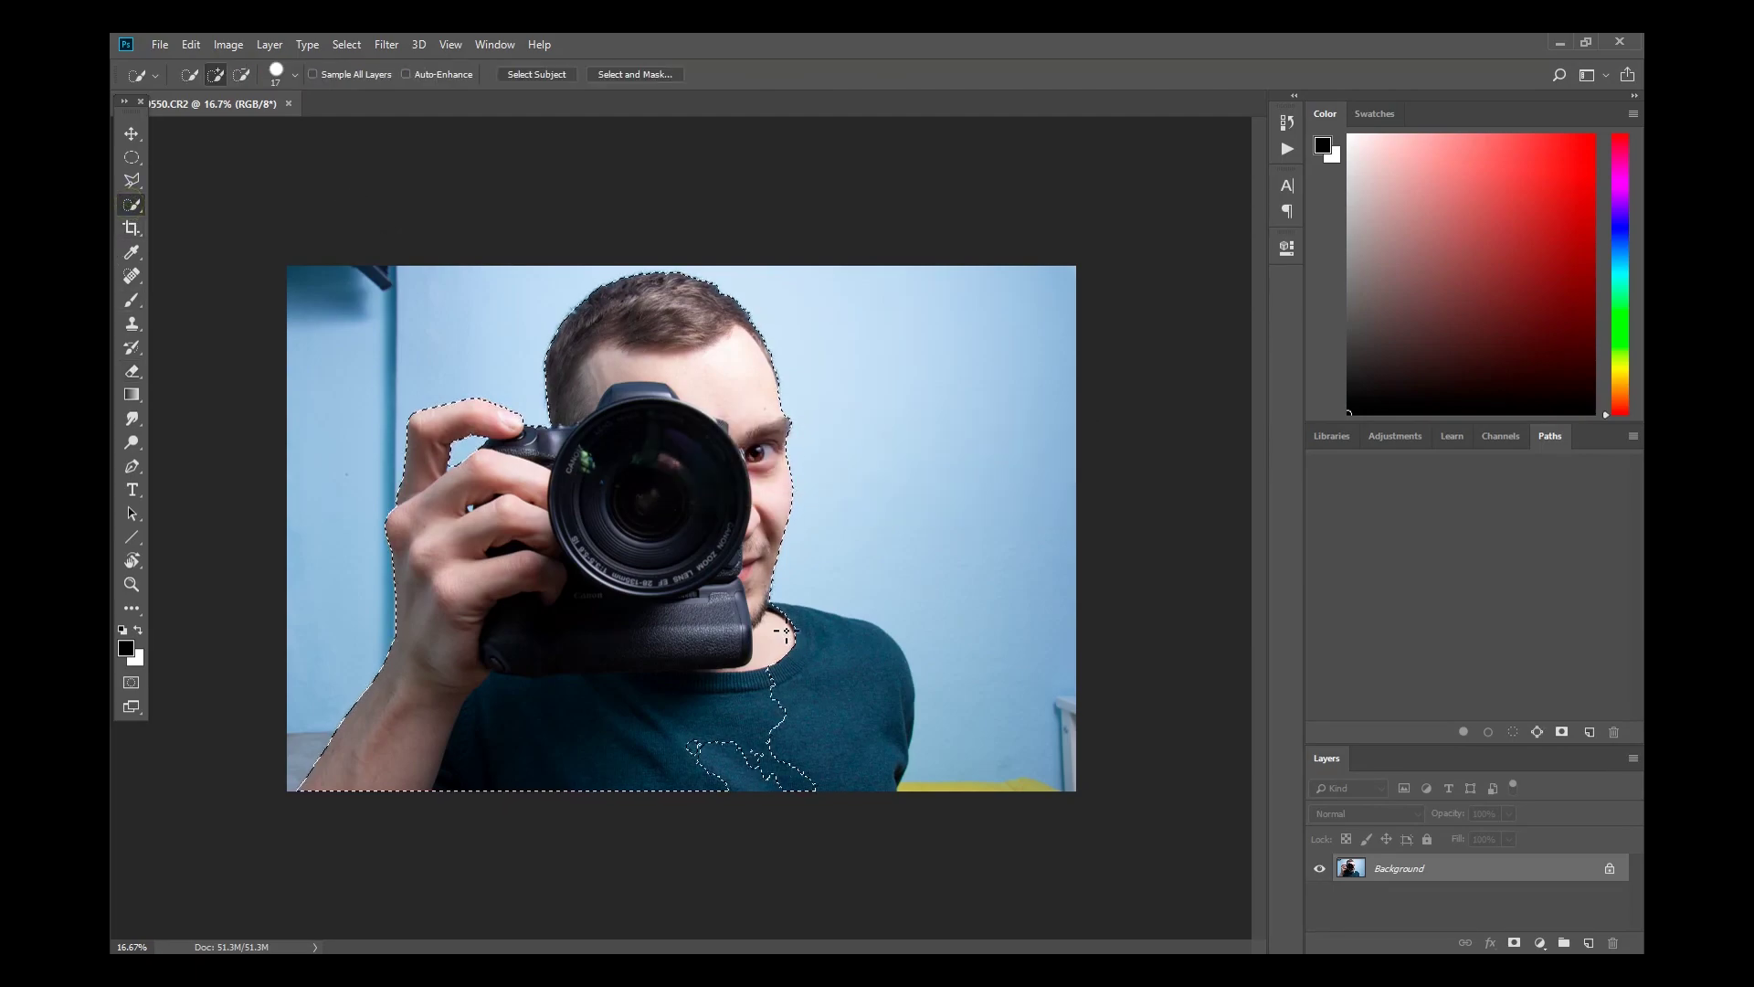
pyautogui.scroll(10, 549, 561)
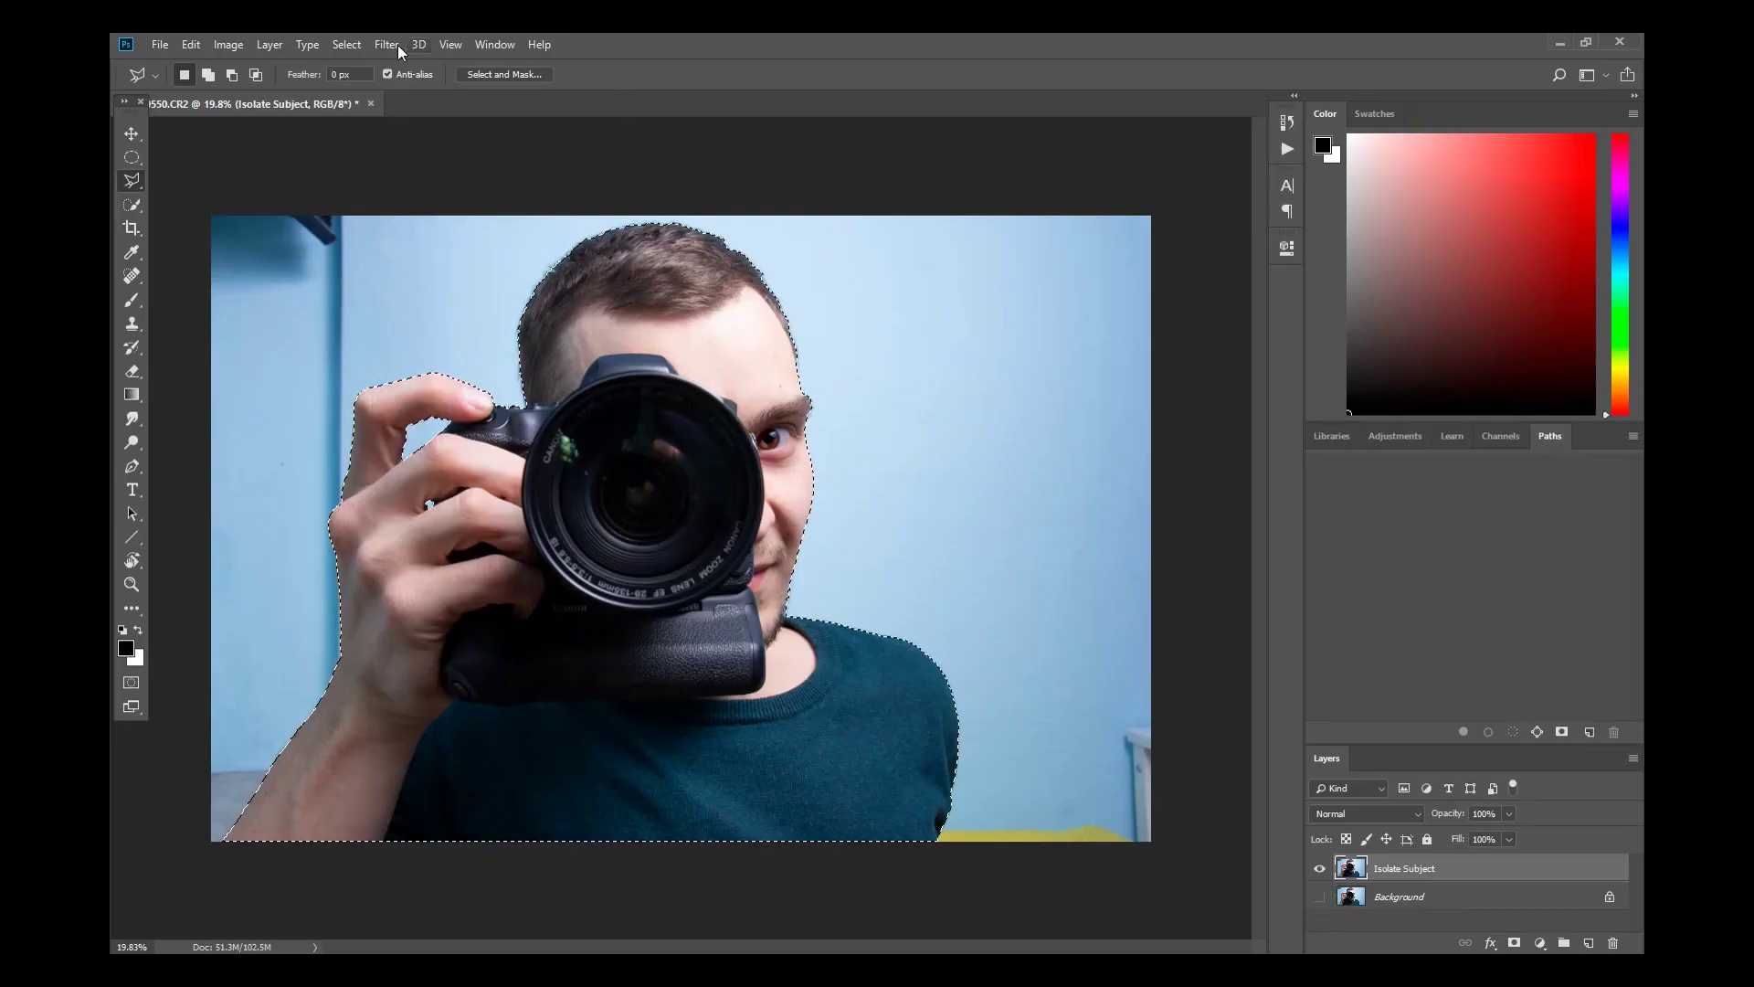
pyautogui.click(346, 44)
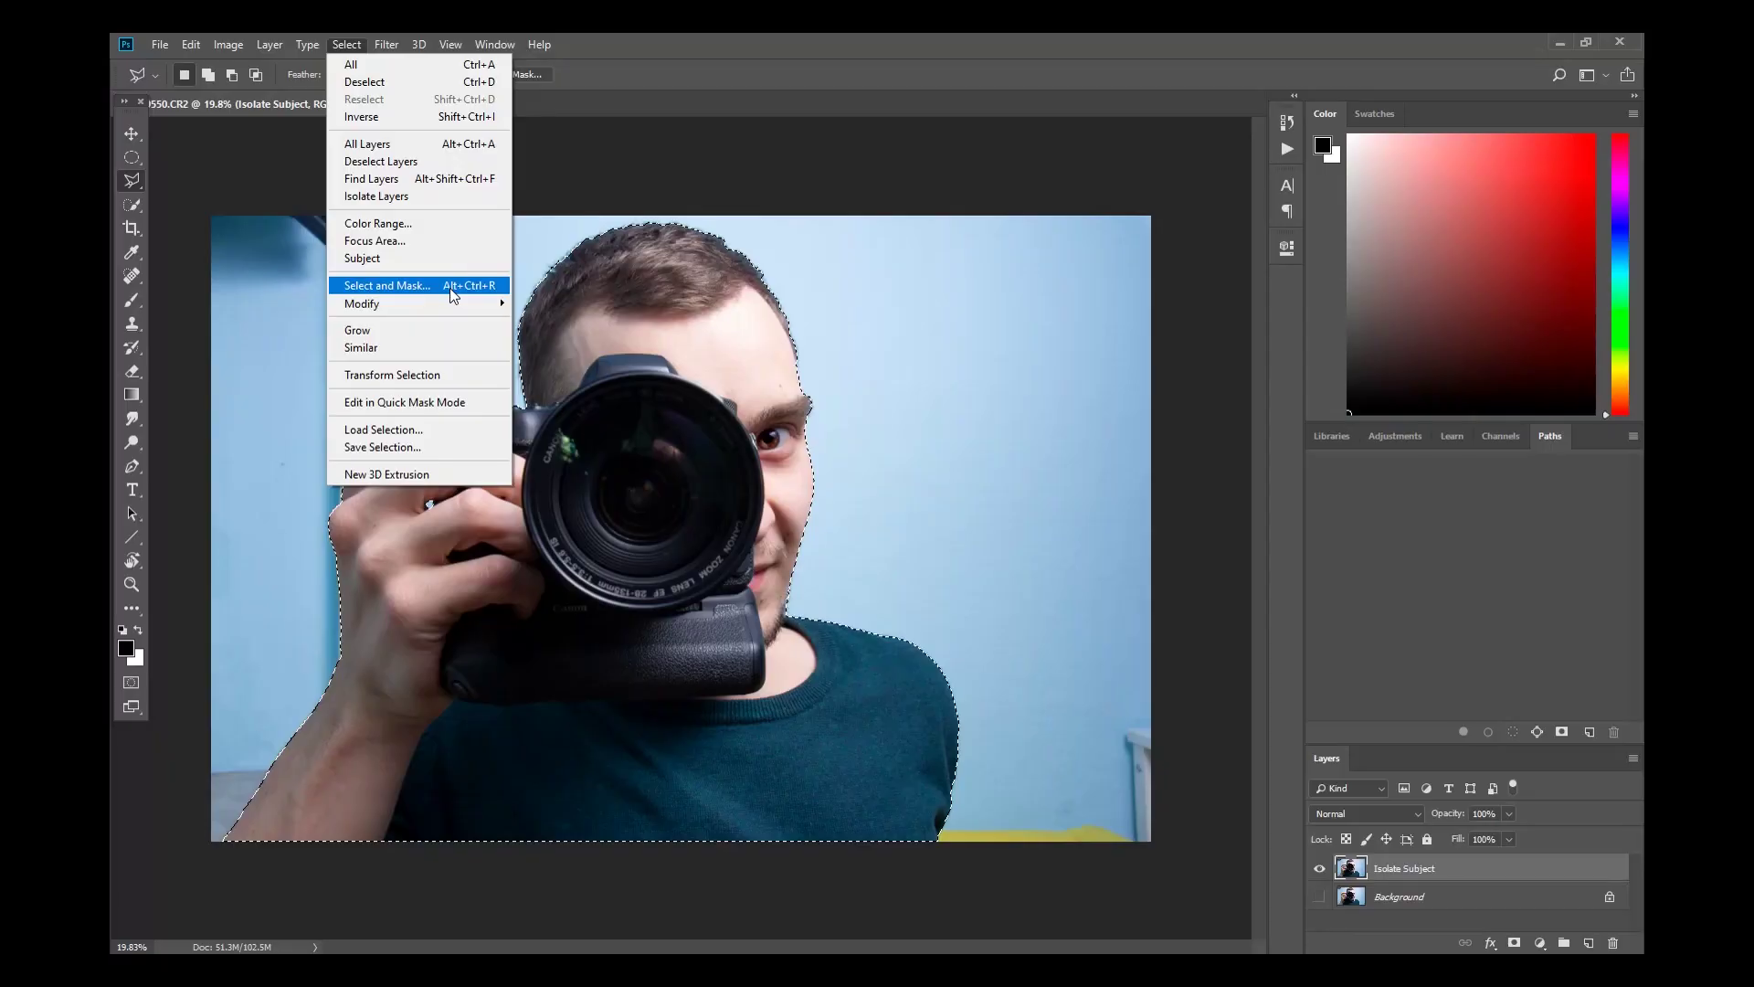
pyautogui.keyDown('shift'); pyautogui.click(393, 282); pyautogui.keyUp('shift')
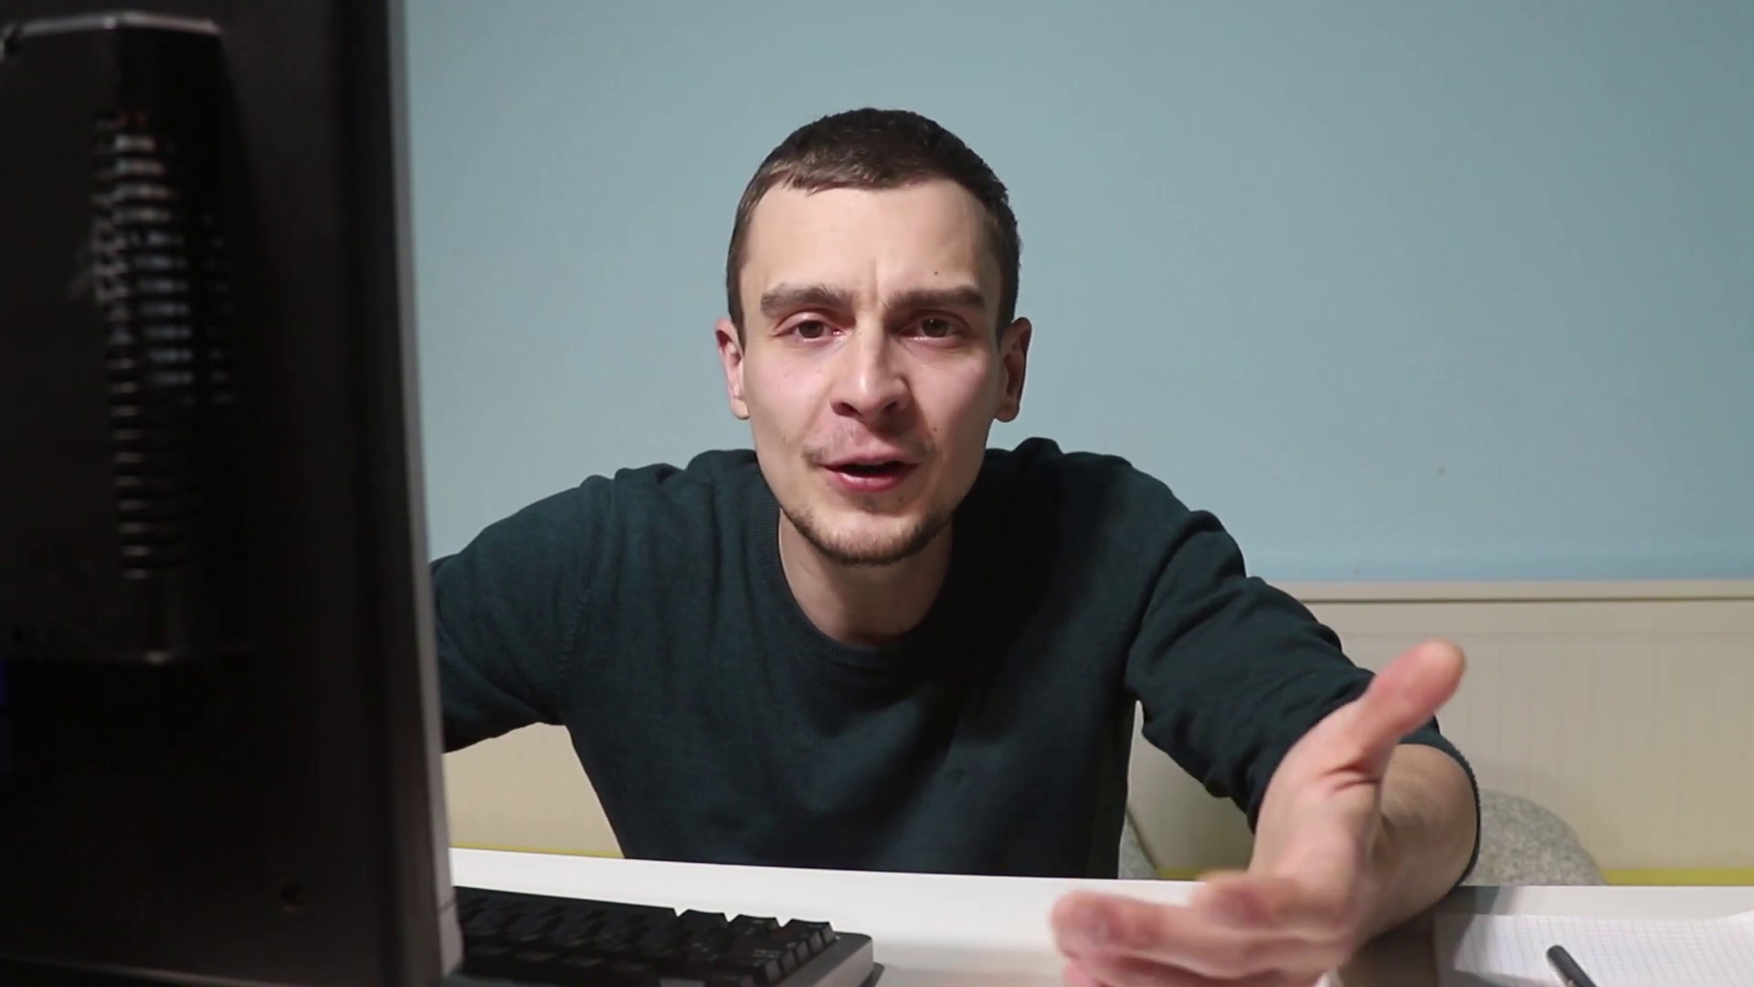
# Output the refined man as a New Layer with Layer Mask and scale the iris over the lens
pyautogui.click(1055, 600)
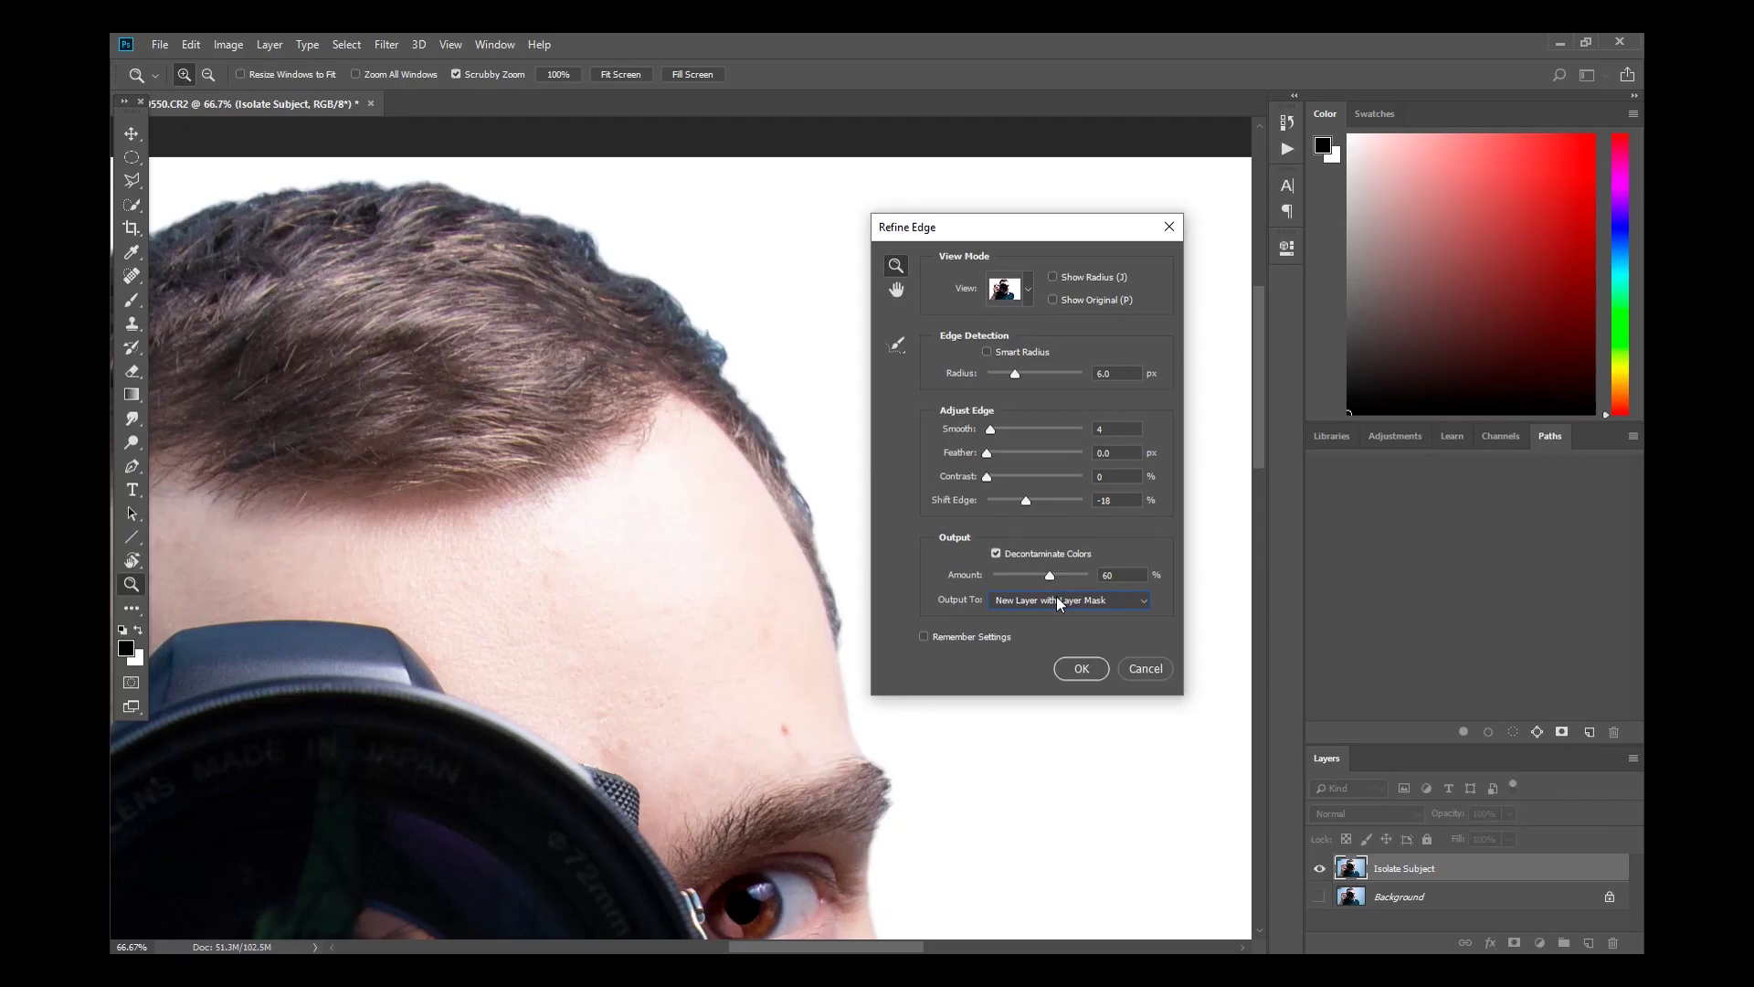
pyautogui.click(1082, 668)
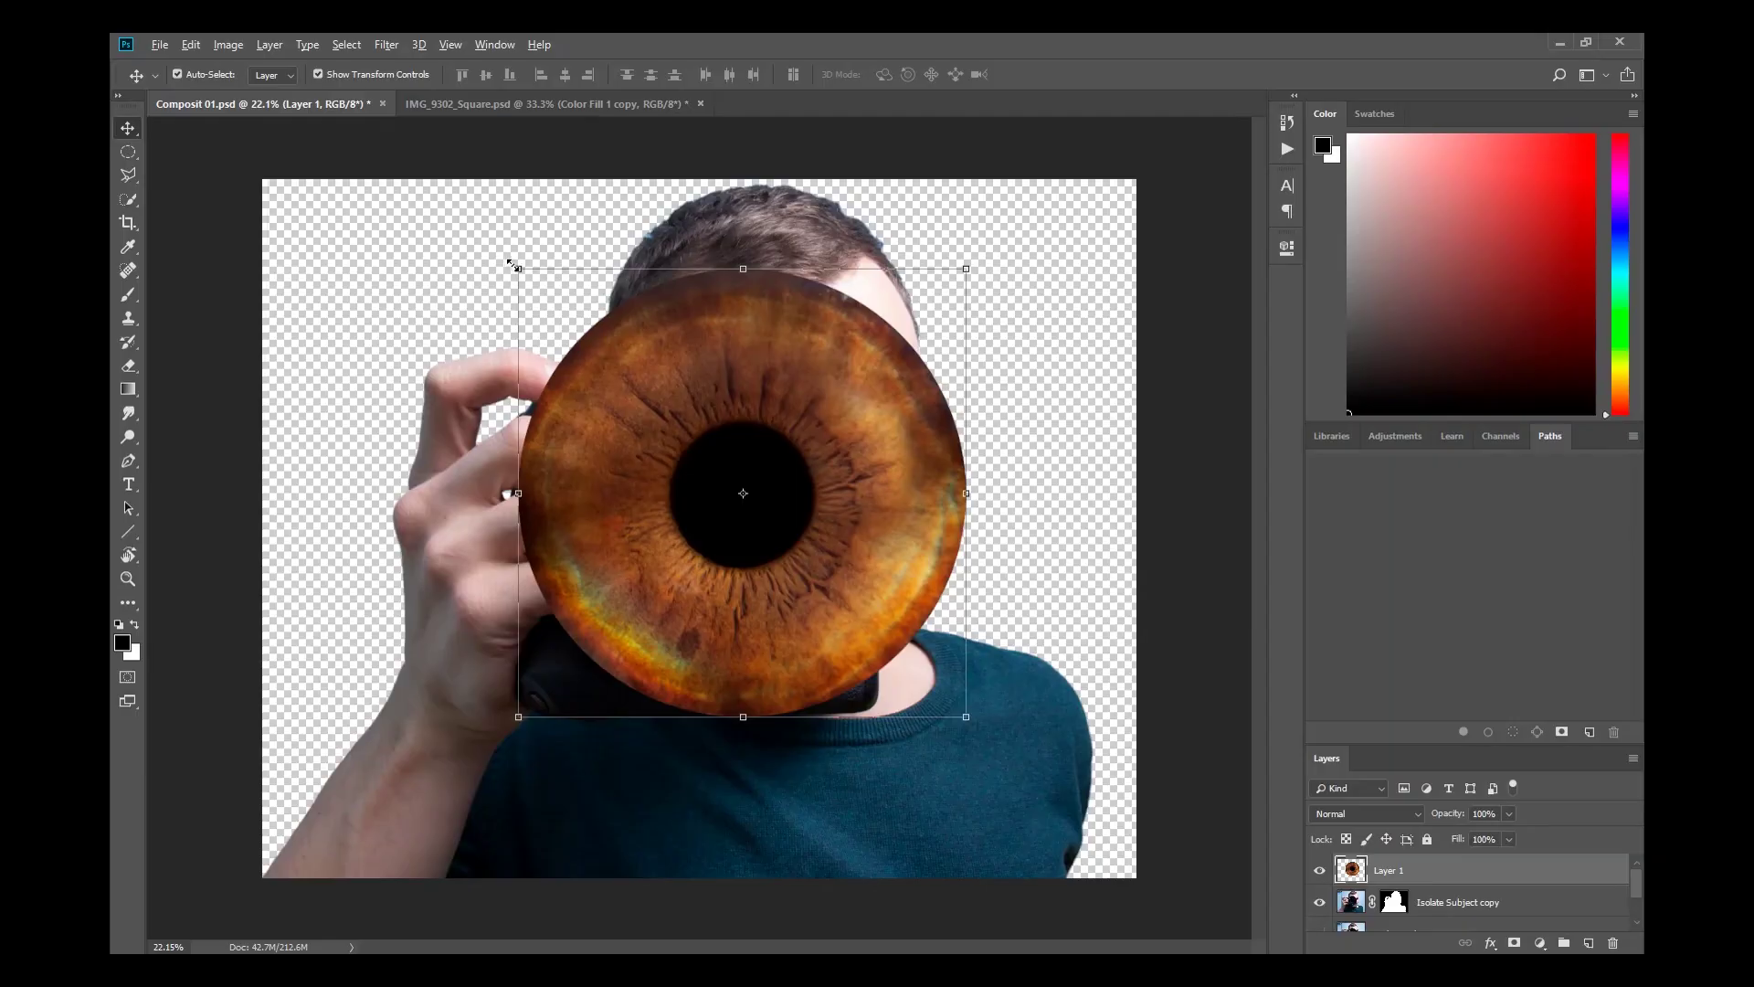
pyautogui.moveTo(513, 266); pyautogui.dragTo(628, 391)
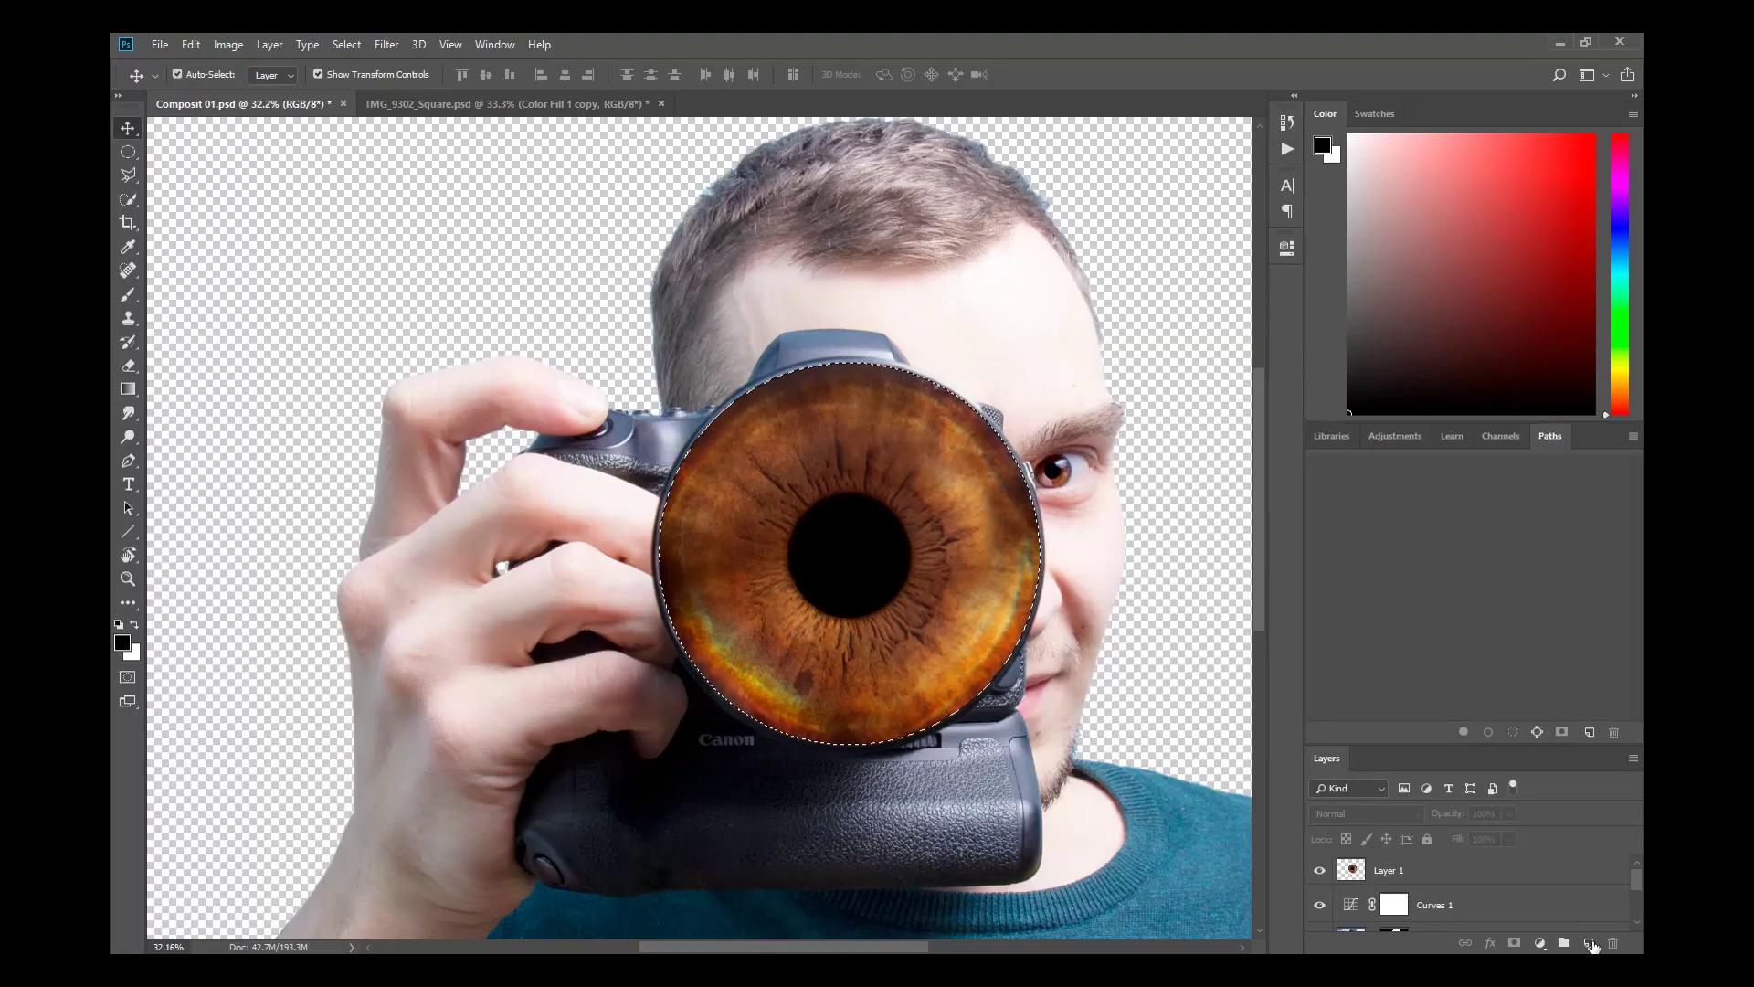
# On a new layer, paint a soft black rim over the iris edge at 42% opacity
pyautogui.click(1590, 944)
pyautogui.rightClick(792, 477)
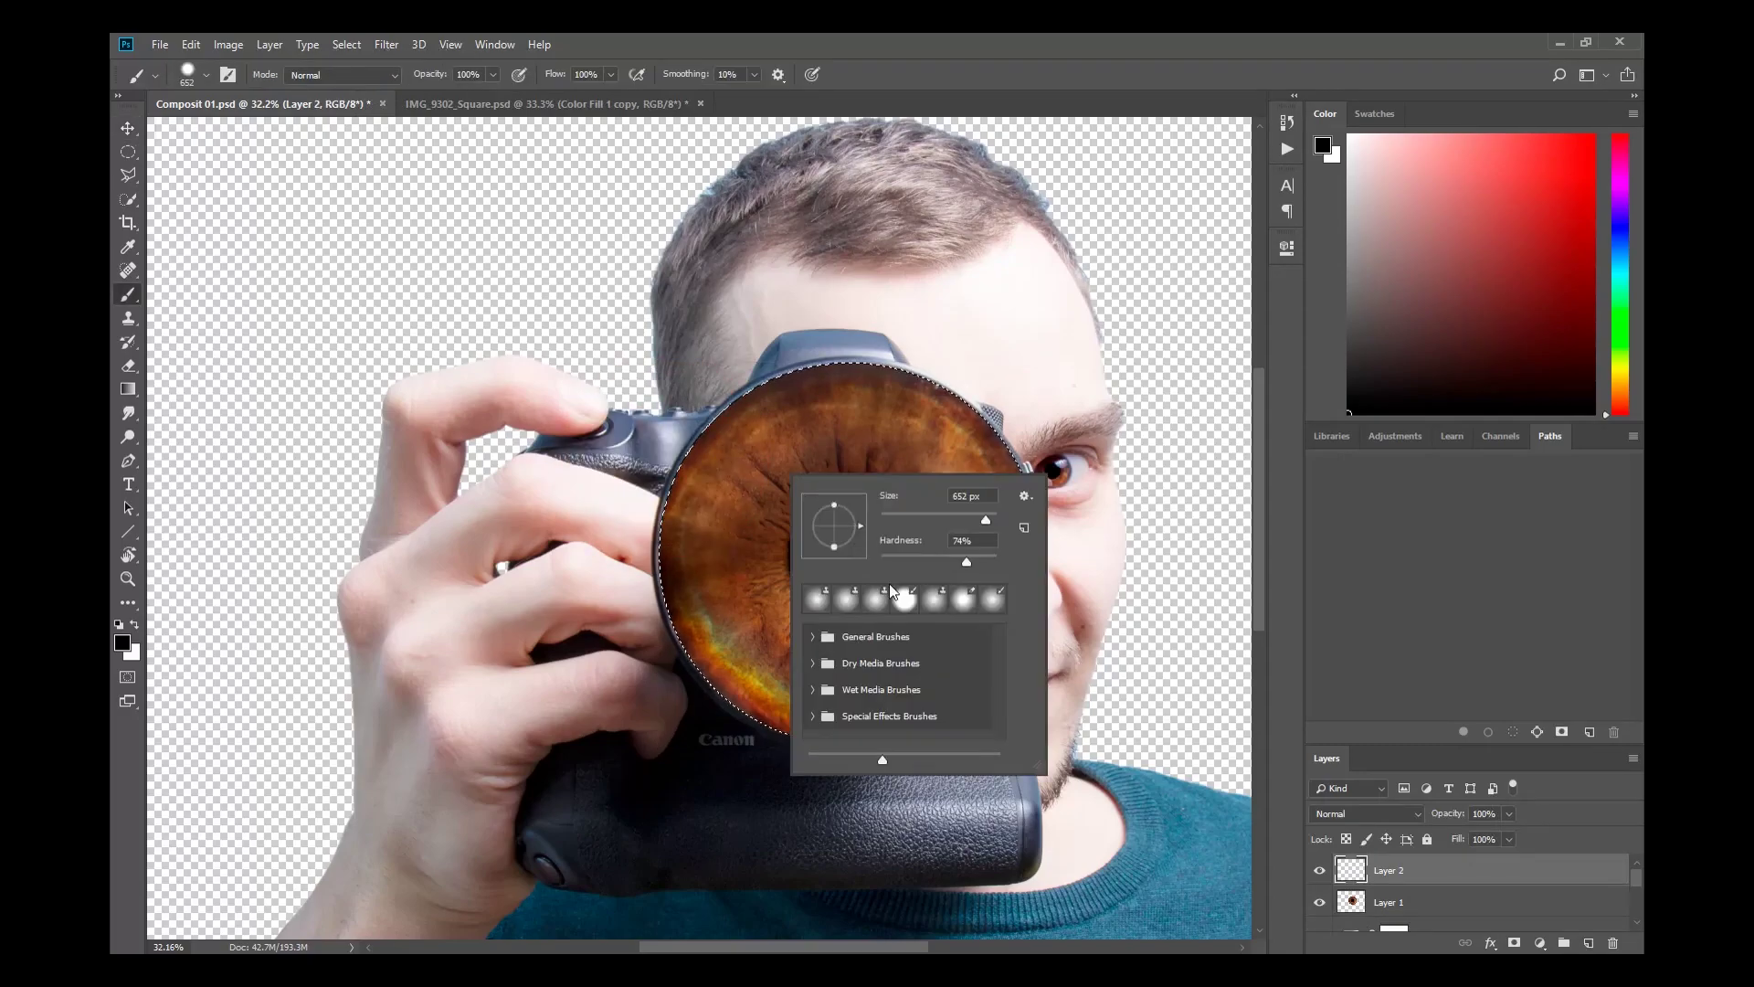
pyautogui.press('Return')
pyautogui.moveTo(969, 402); pyautogui.dragTo(1047, 594)
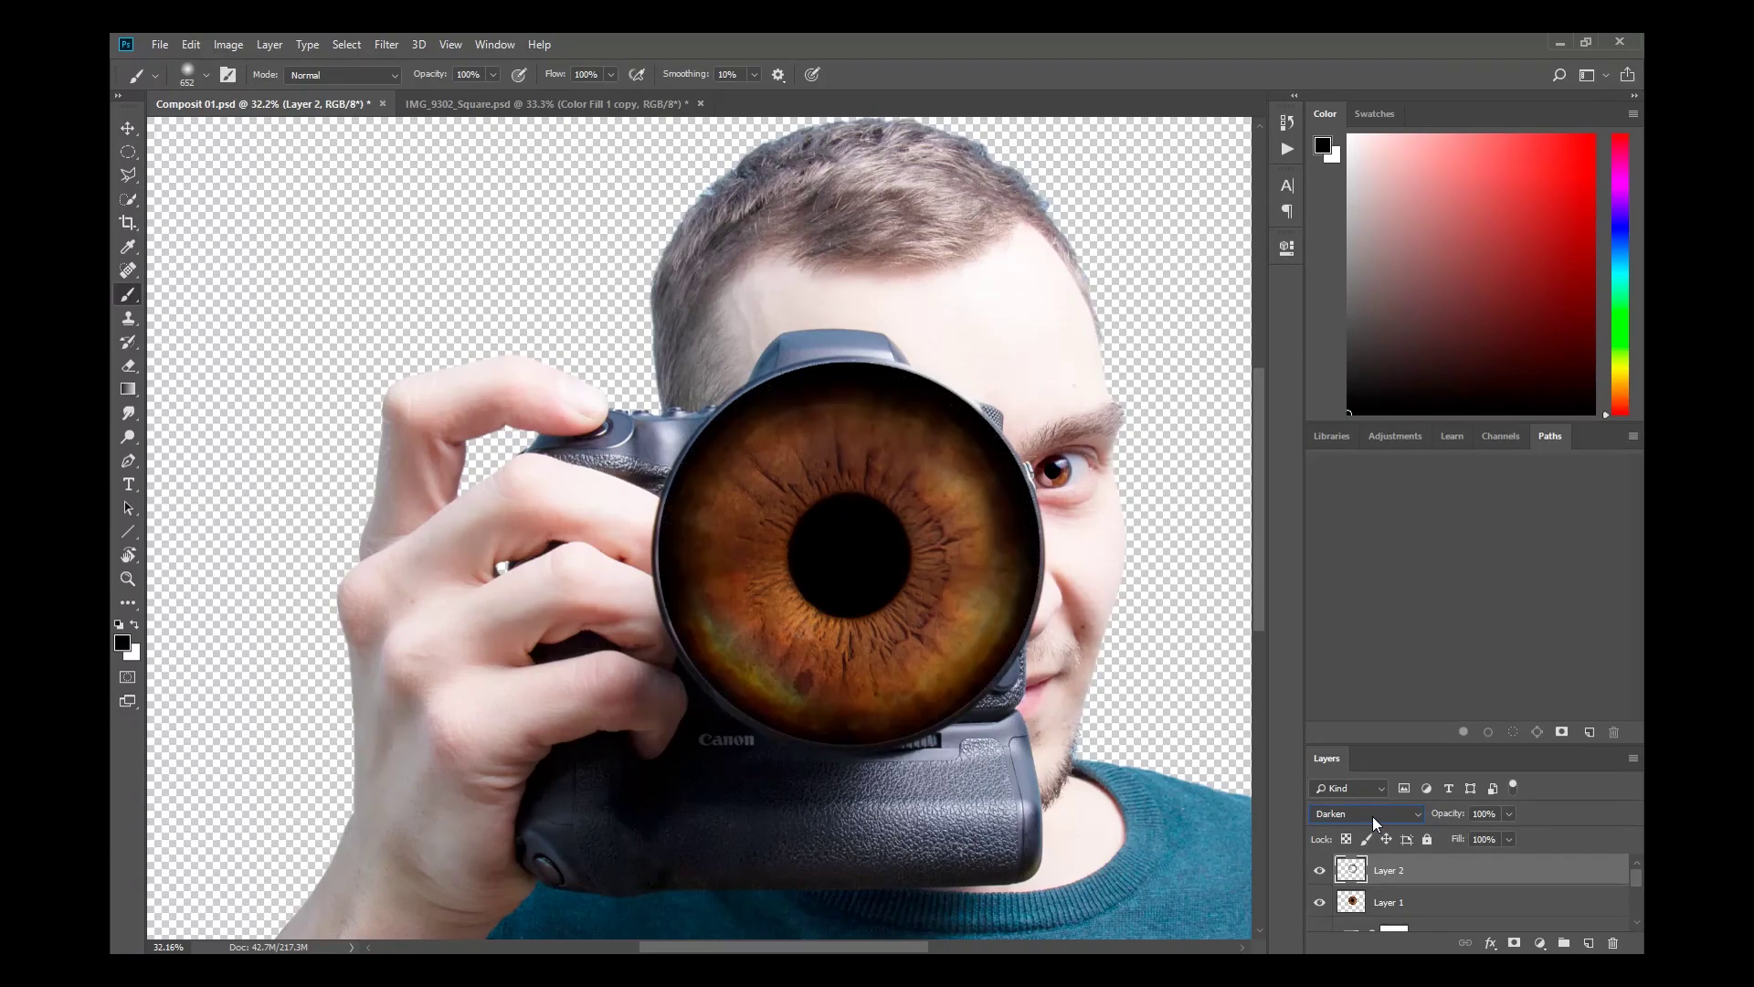
pyautogui.moveTo(1509, 813); pyautogui.dragTo(1462, 837)
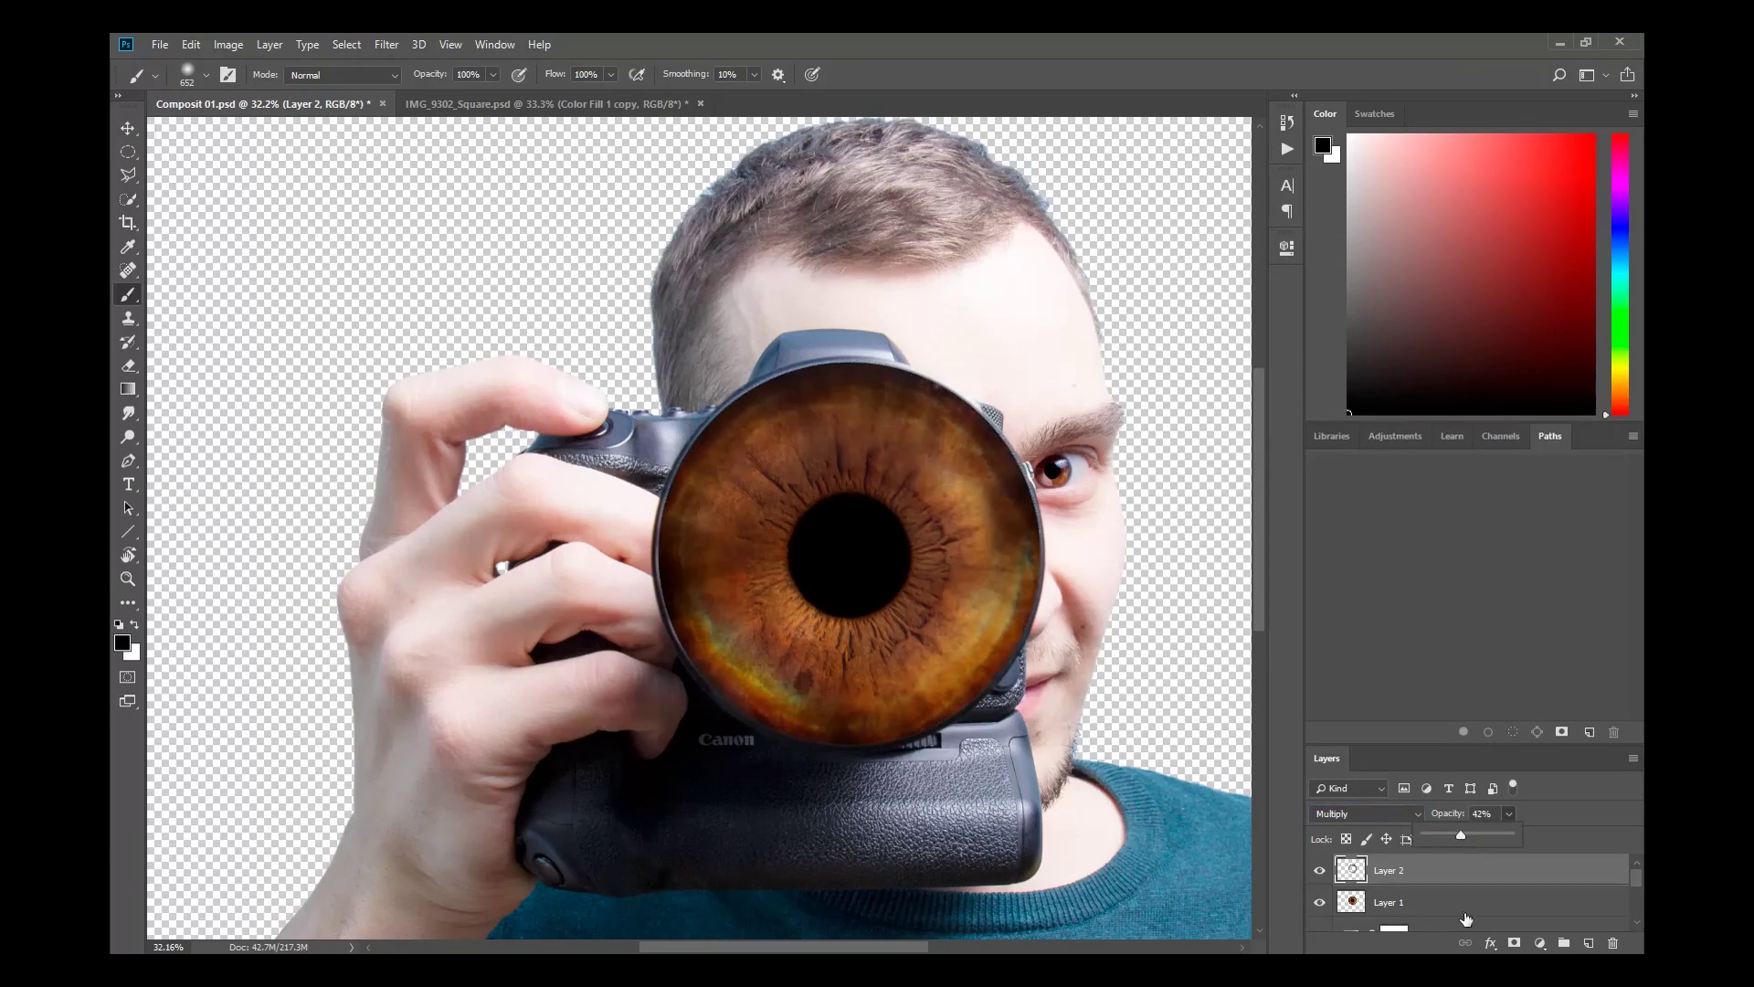
# Hide the darkening layer and add an Inner Shadow effect to the iris Layer 1
pyautogui.click(1367, 900)
pyautogui.click(1320, 871)
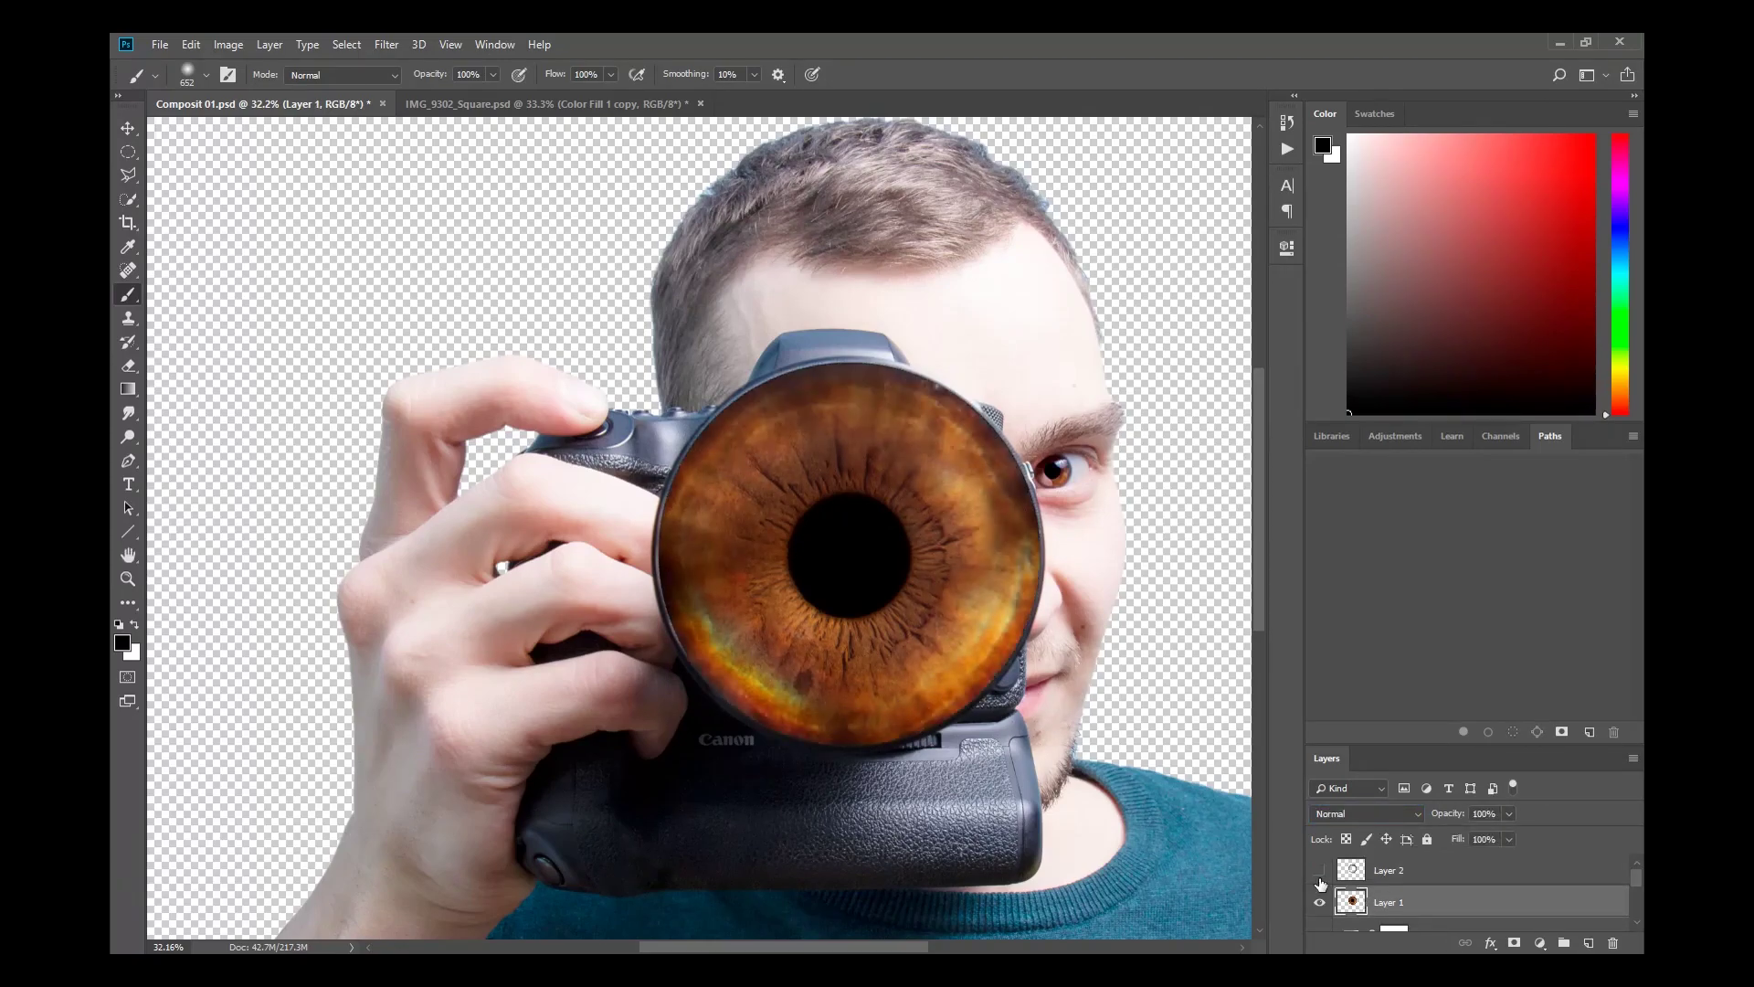
pyautogui.click(1489, 944)
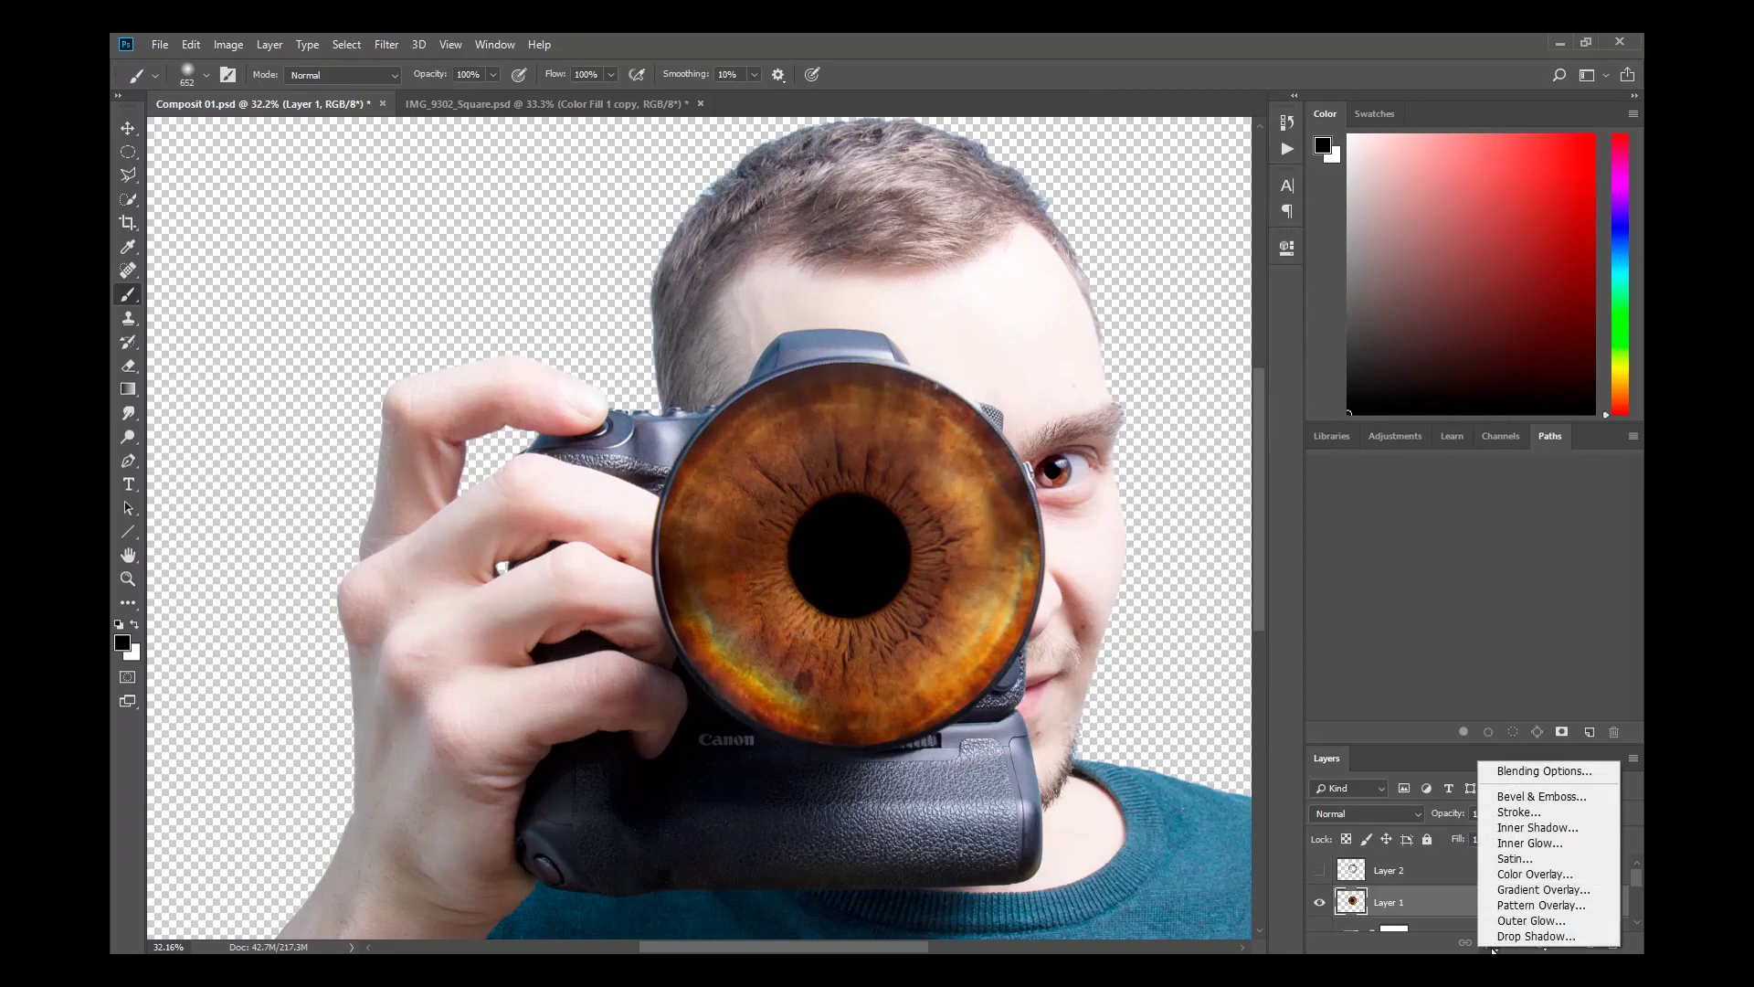
pyautogui.click(1547, 828)
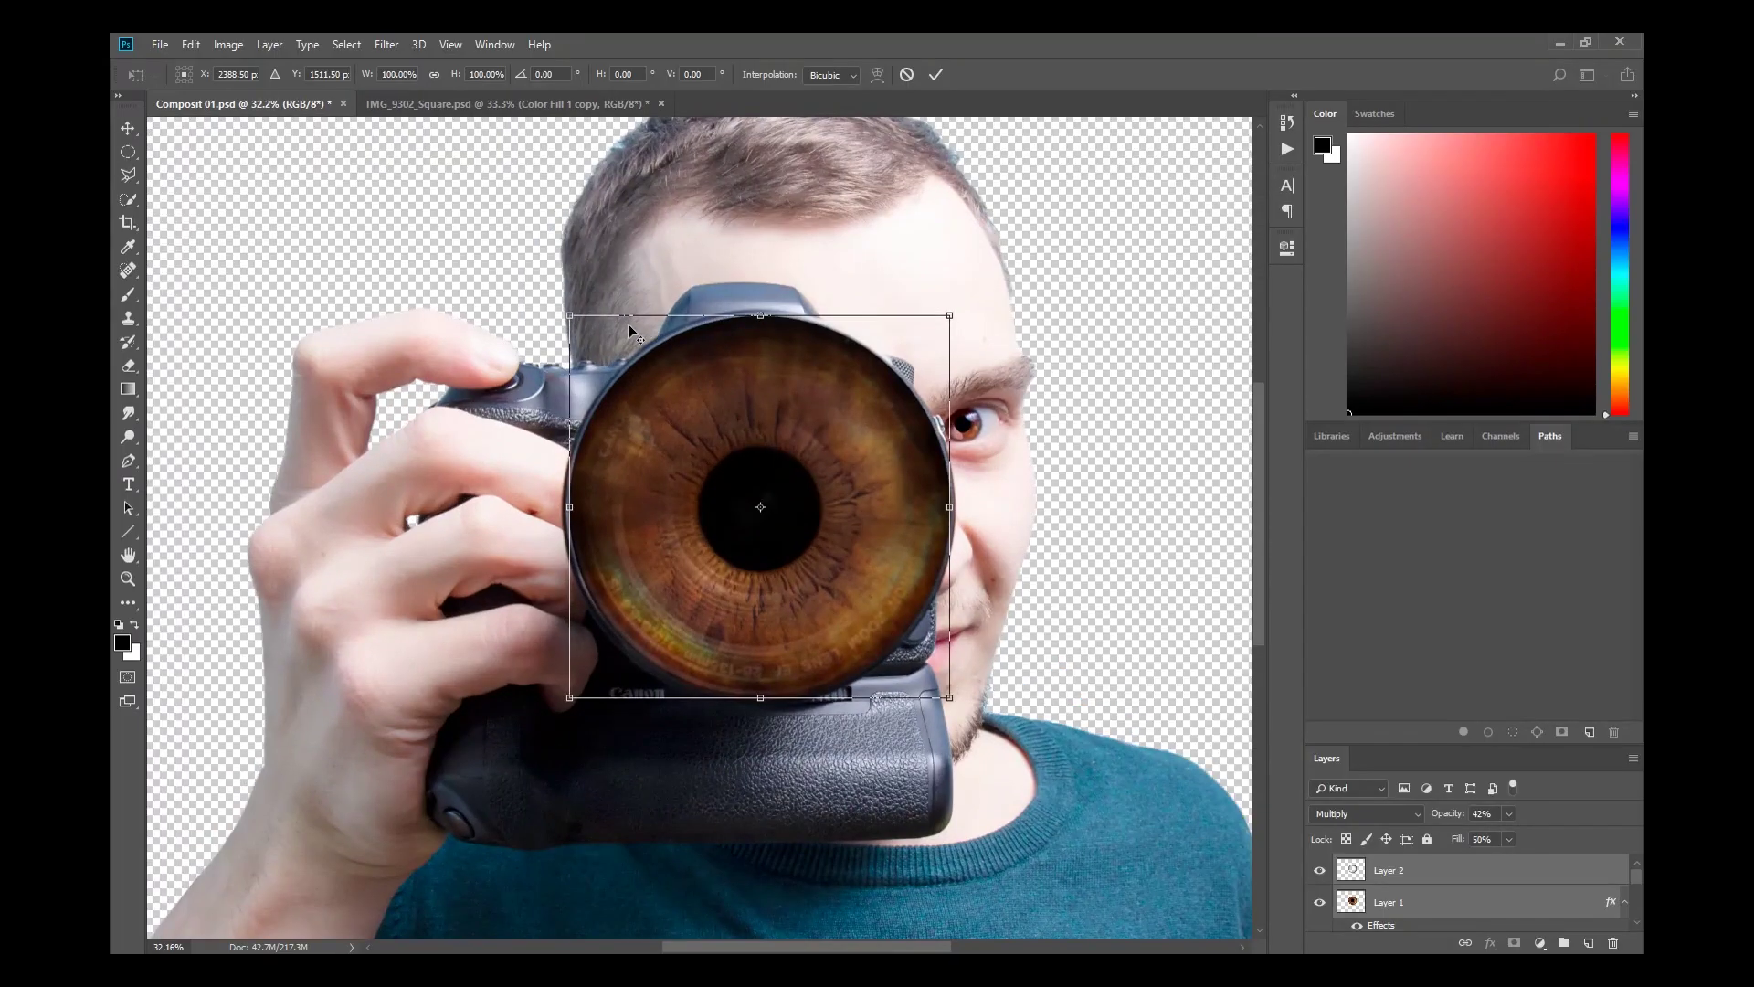
# Shrink the iris to about 85% and move the rotated Layer 3 lens-glass copy up and right
pyautogui.moveTo(570, 316); pyautogui.dragTo(631, 341)
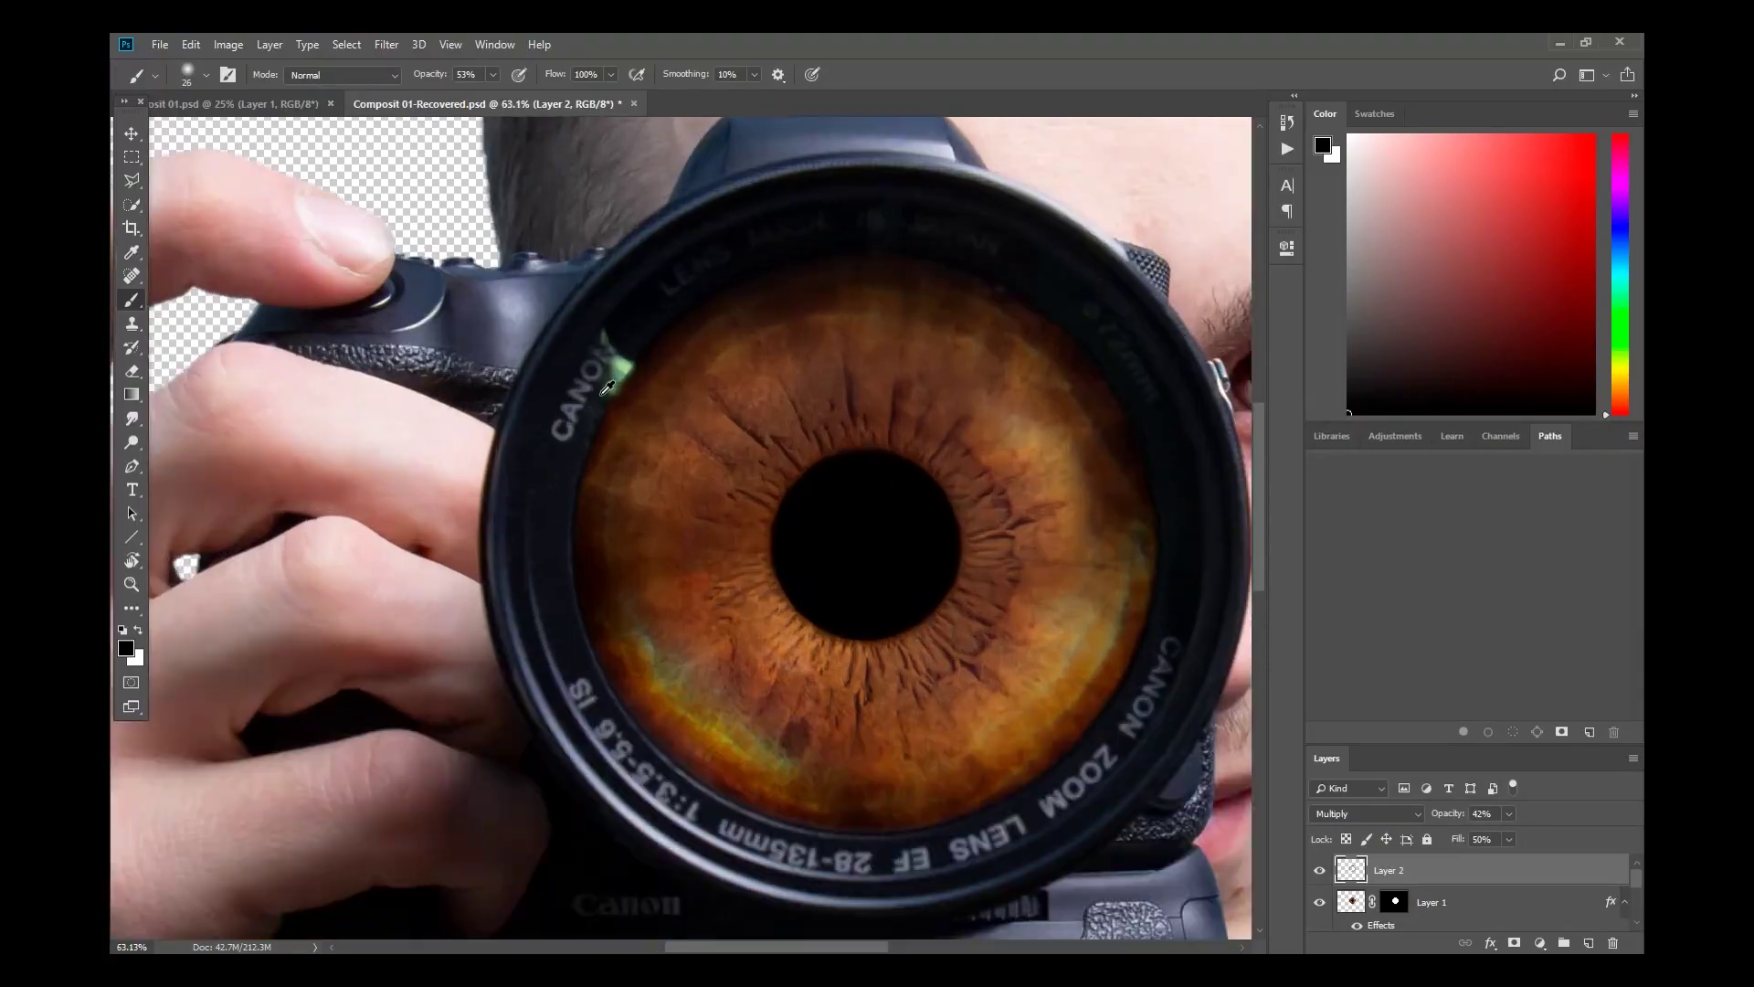
pyautogui.scroll(5, 830, 541)
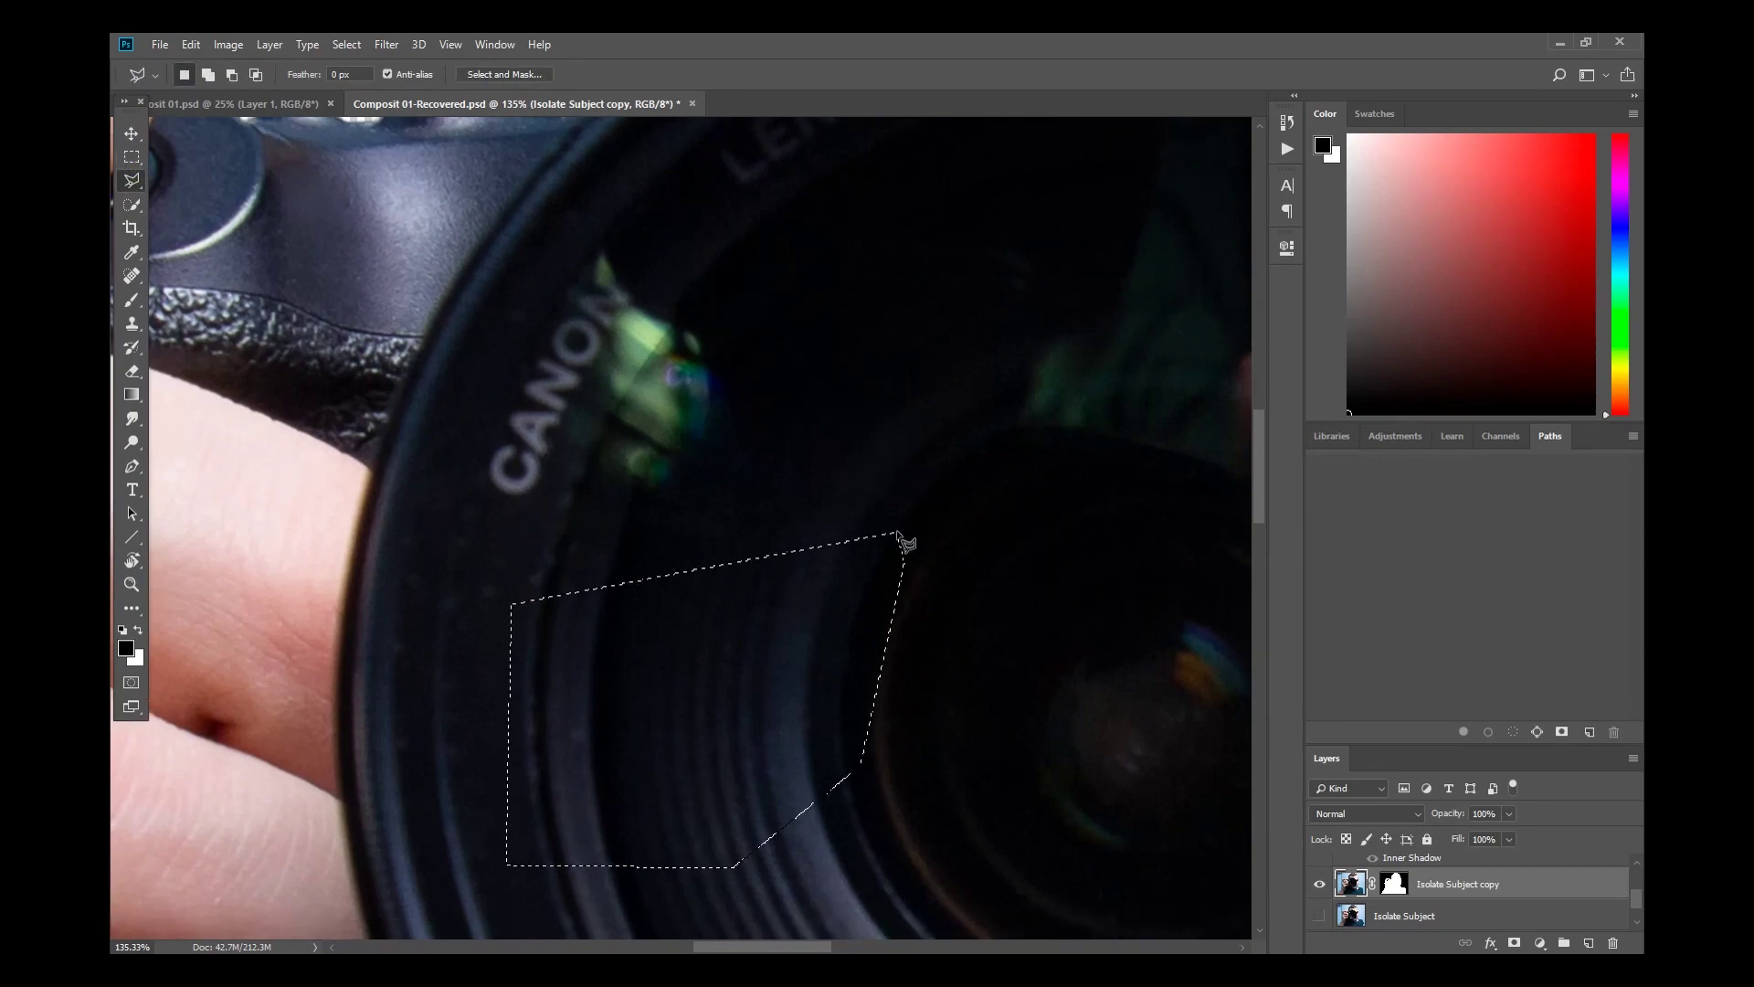
pyautogui.moveTo(708, 667); pyautogui.dragTo(772, 513)
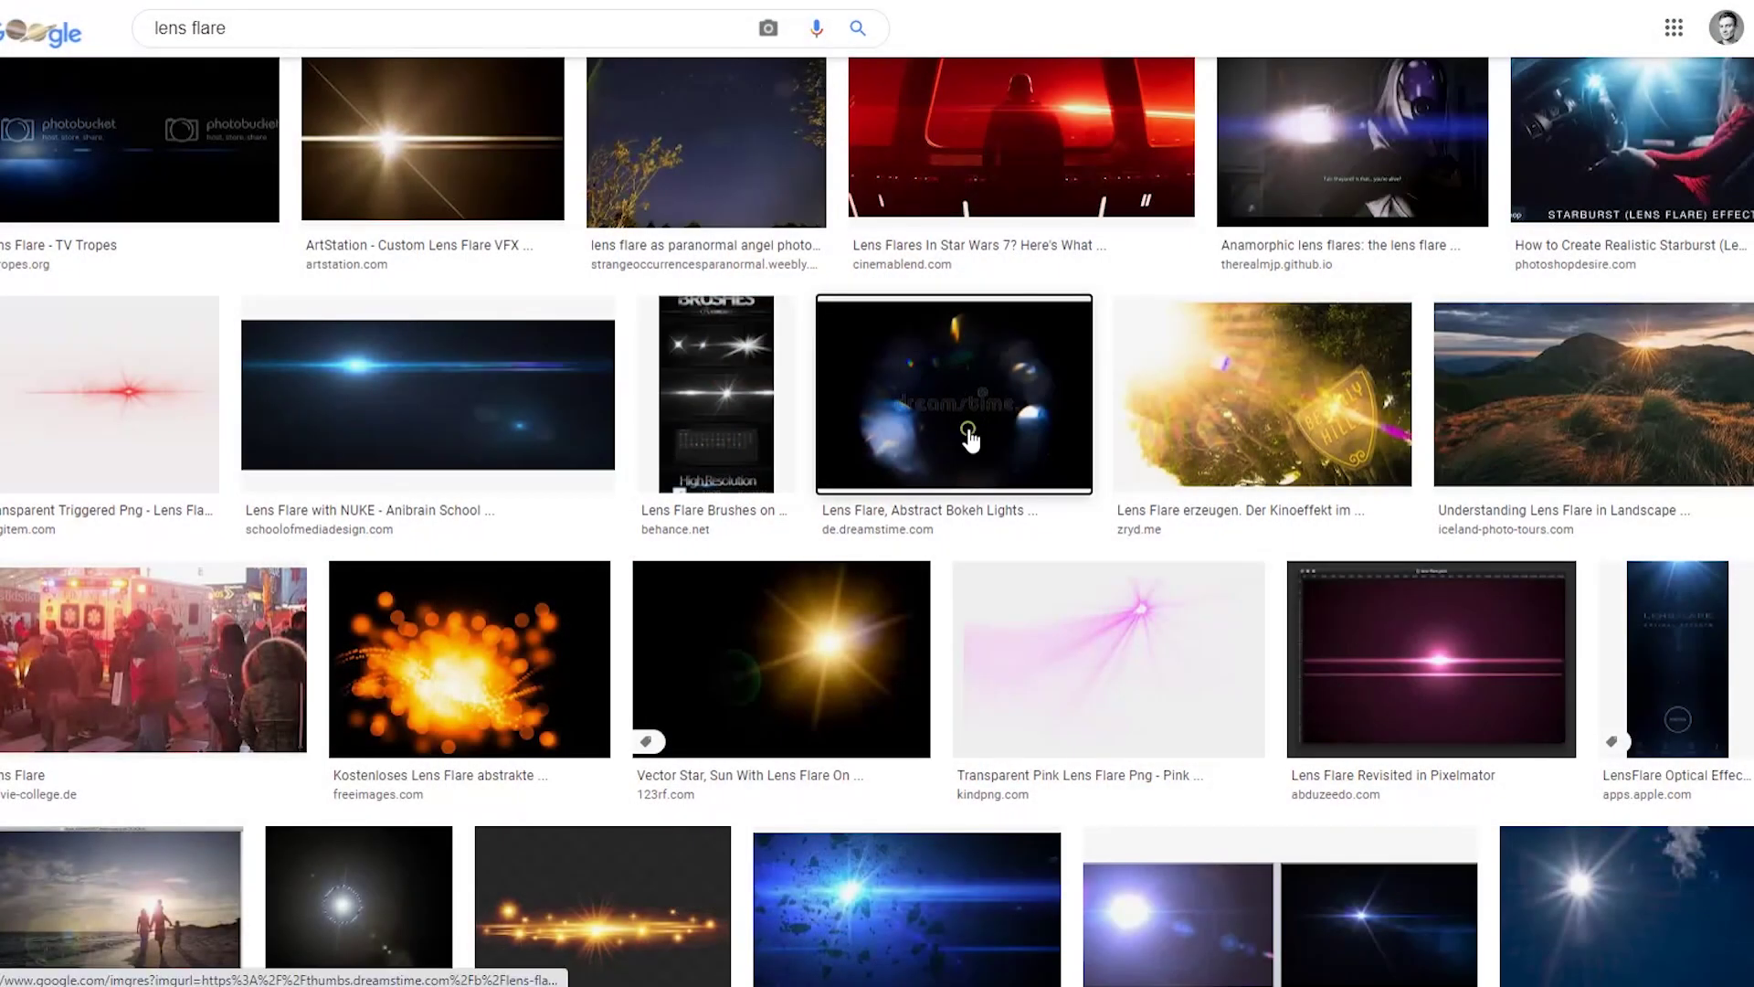
# Open the dreamstime bokeh lens-flare image's page in a new tab and enlarge the image
pyautogui.click(971, 441)
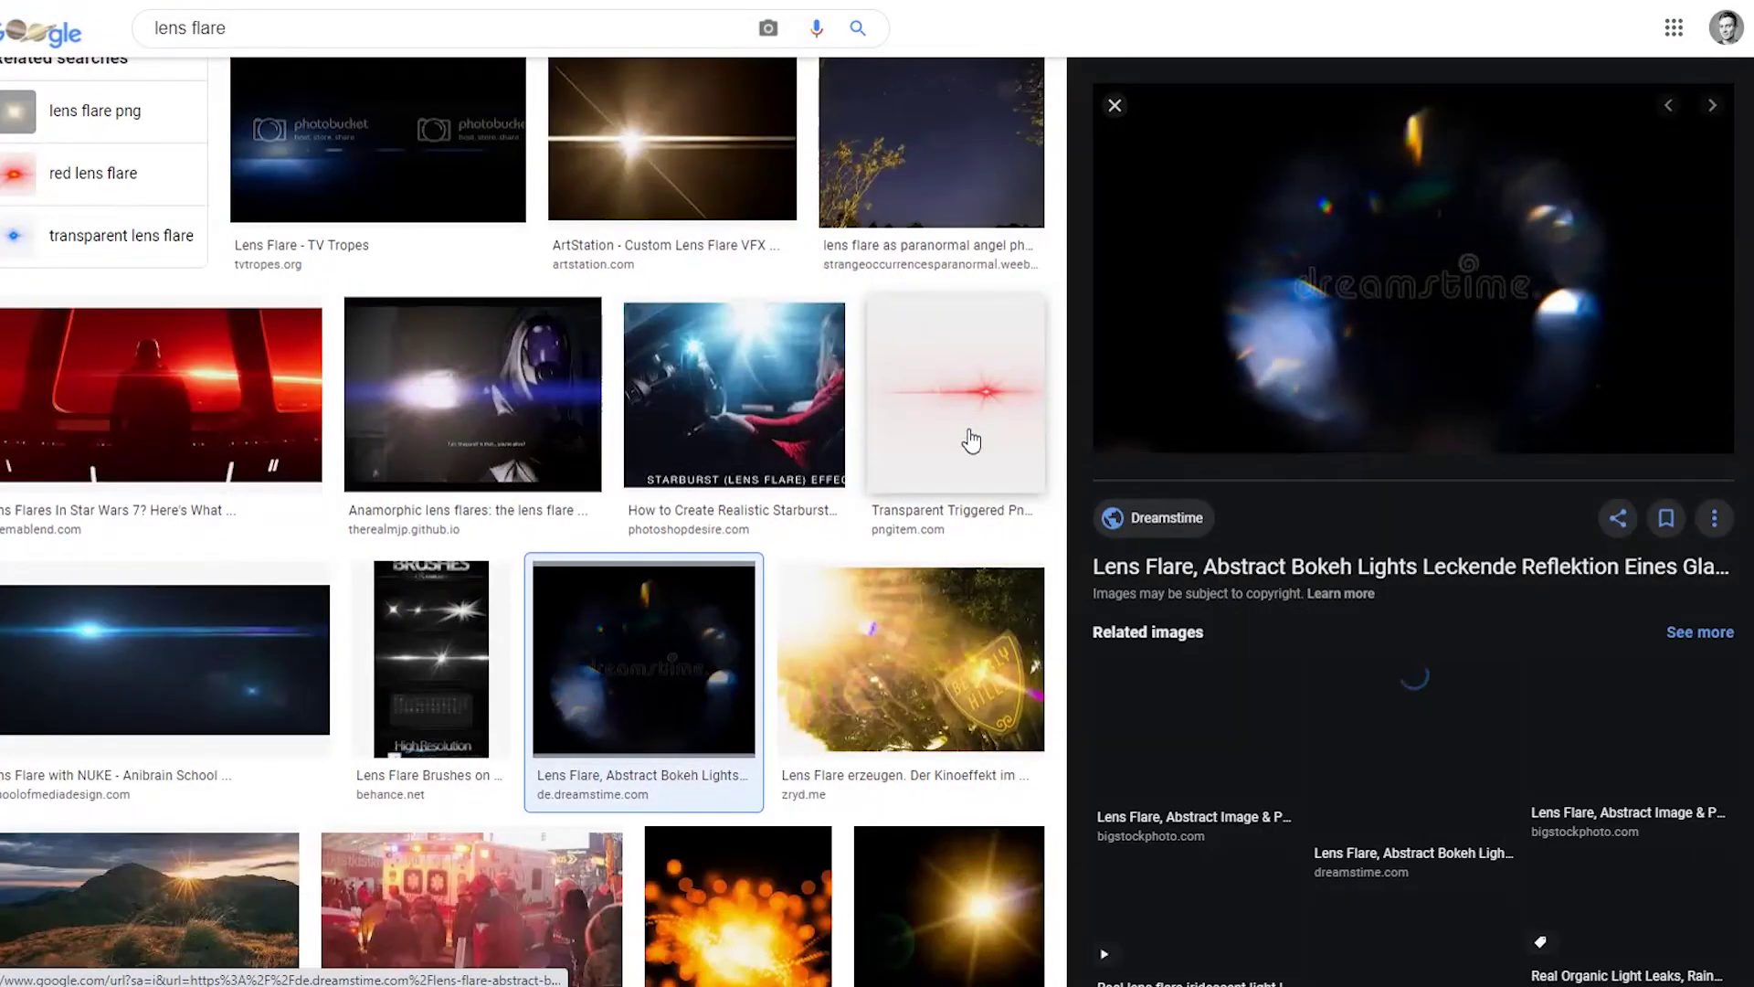
pyautogui.rightClick(1407, 292)
pyautogui.click(1426, 295)
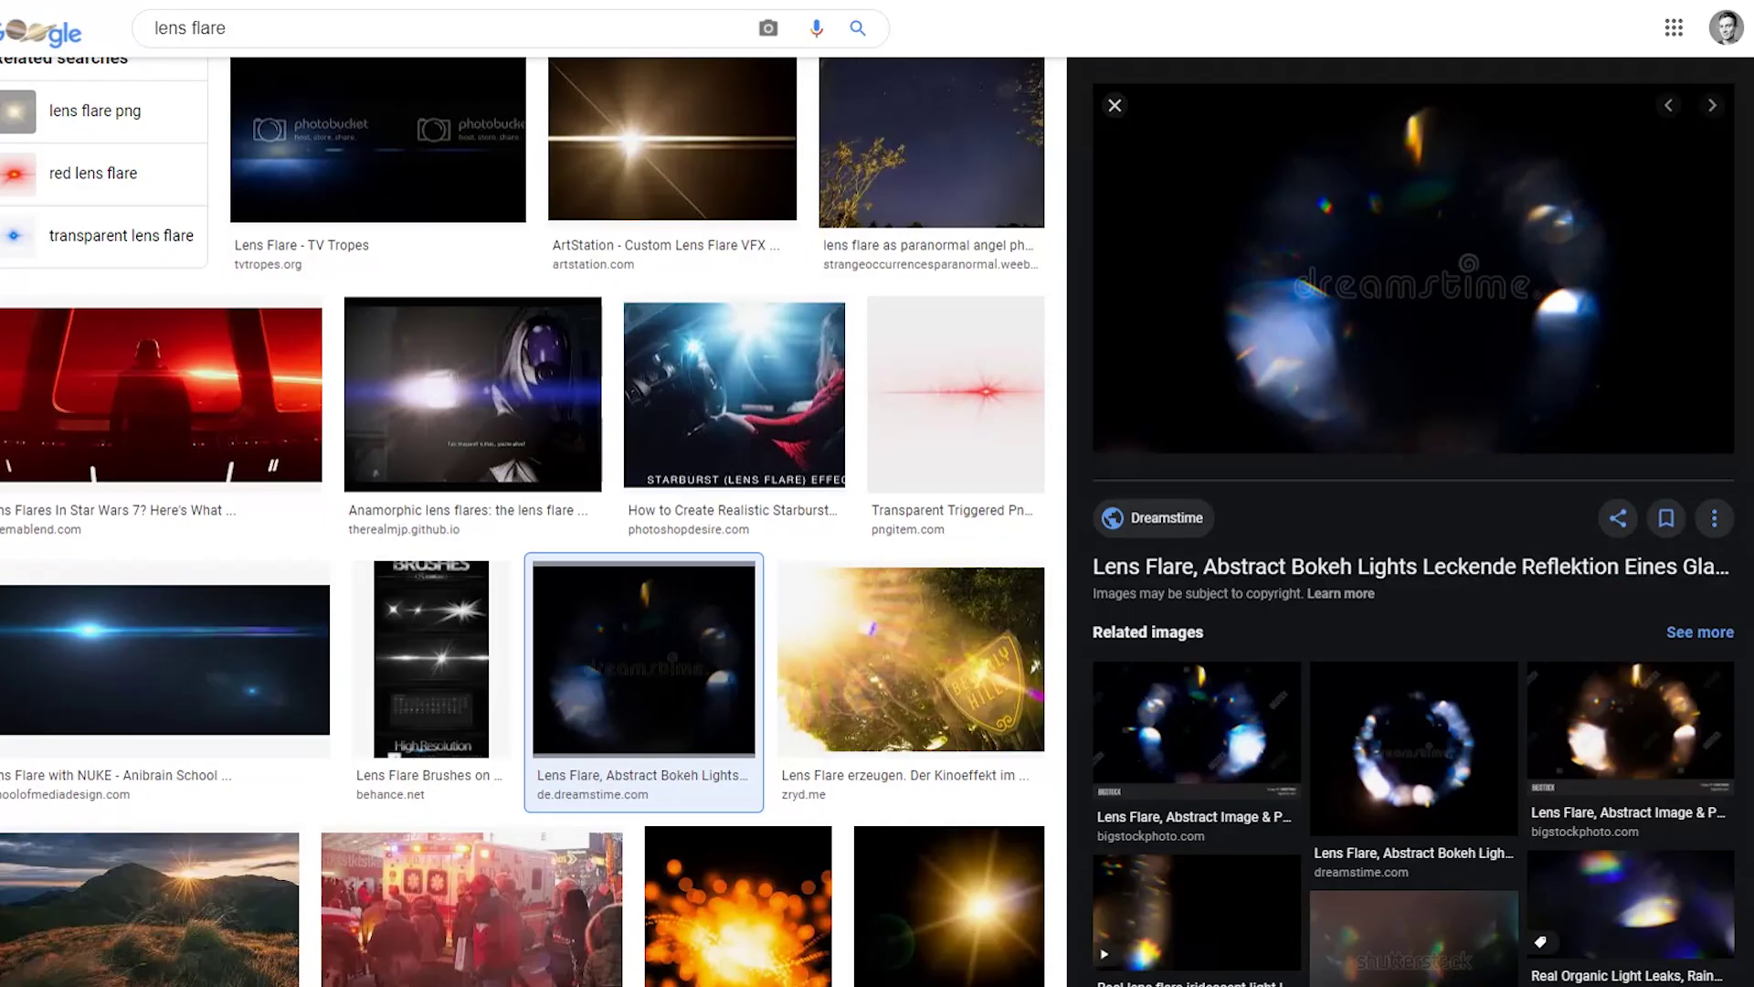
pyautogui.hotkey('ctrl', 'Tab')
pyautogui.click(714, 494)
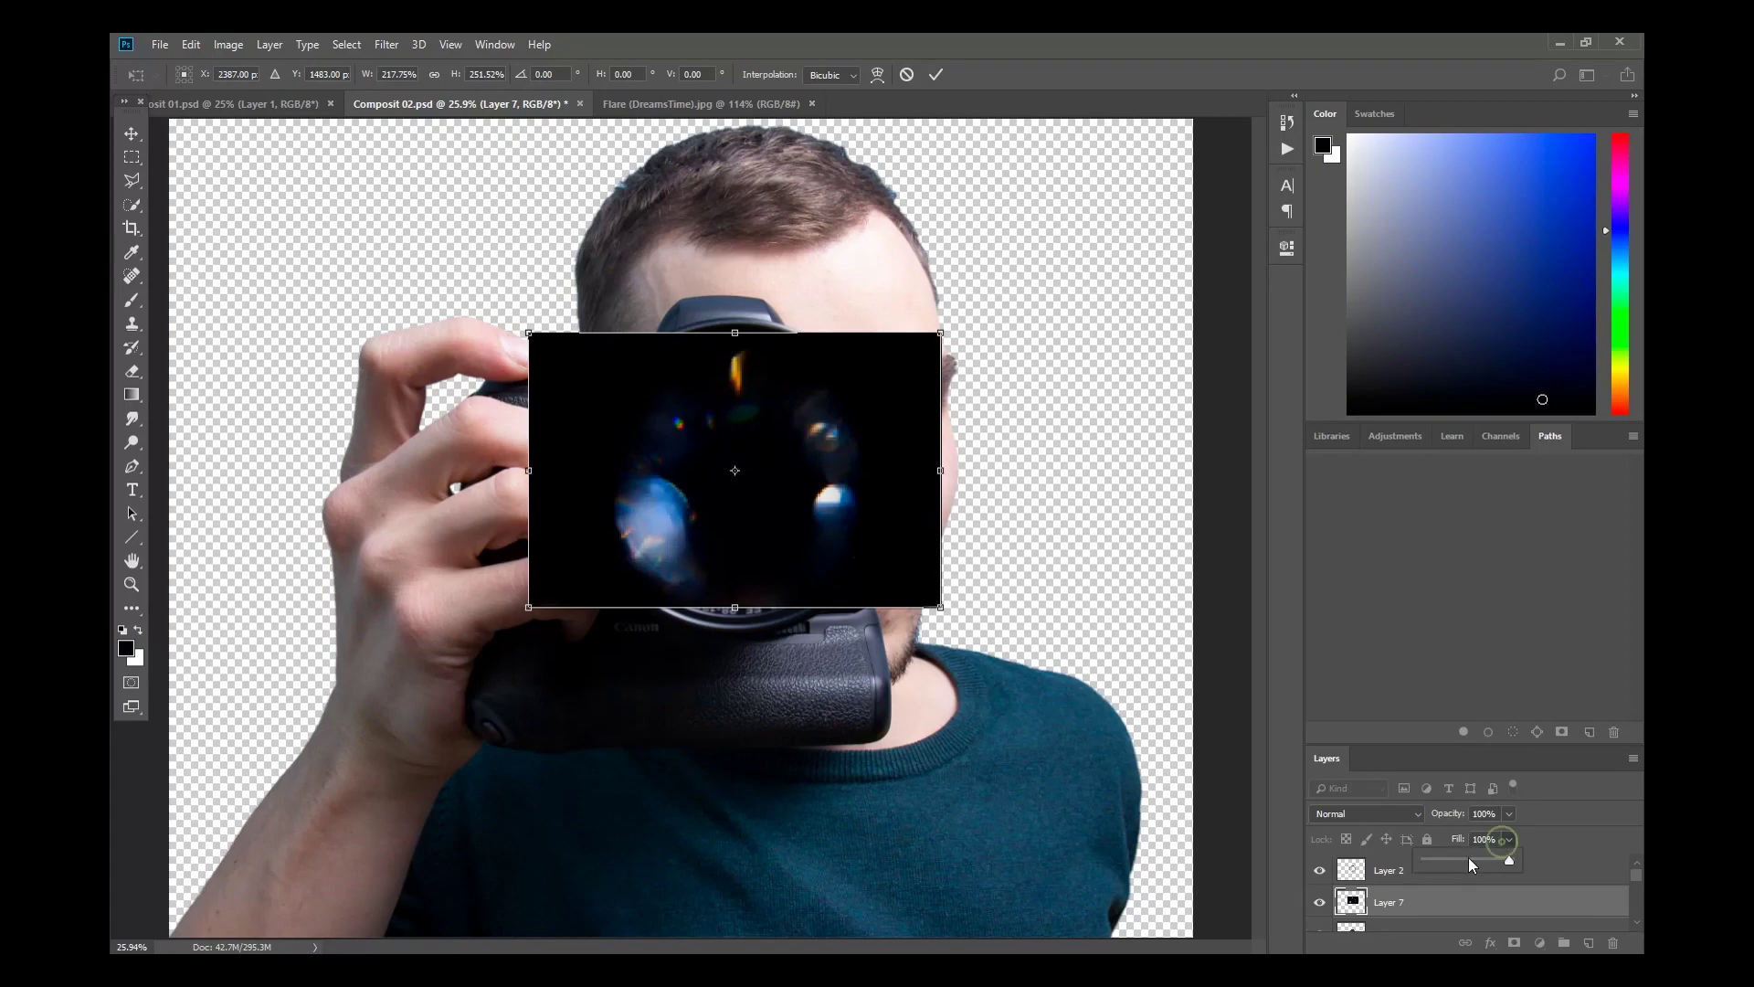
# Set the flare layer to 51% fill in Screen mode and mask it to the lens circle
pyautogui.click(1469, 860)
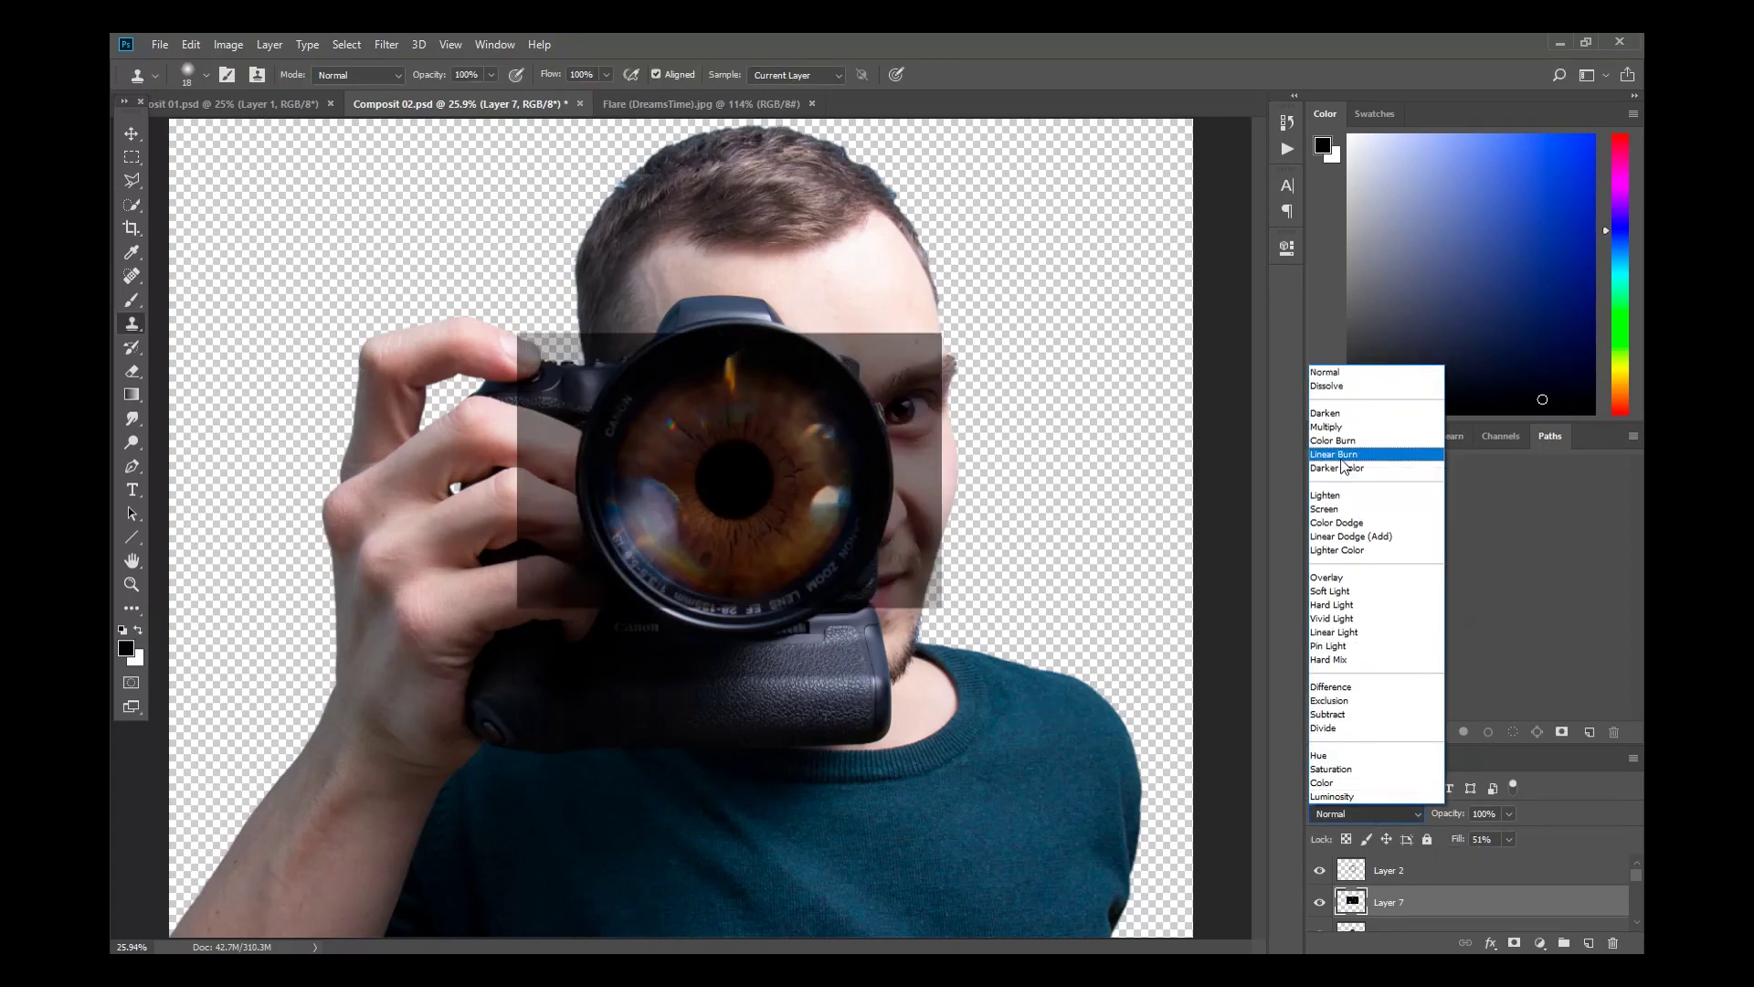
pyautogui.click(1335, 510)
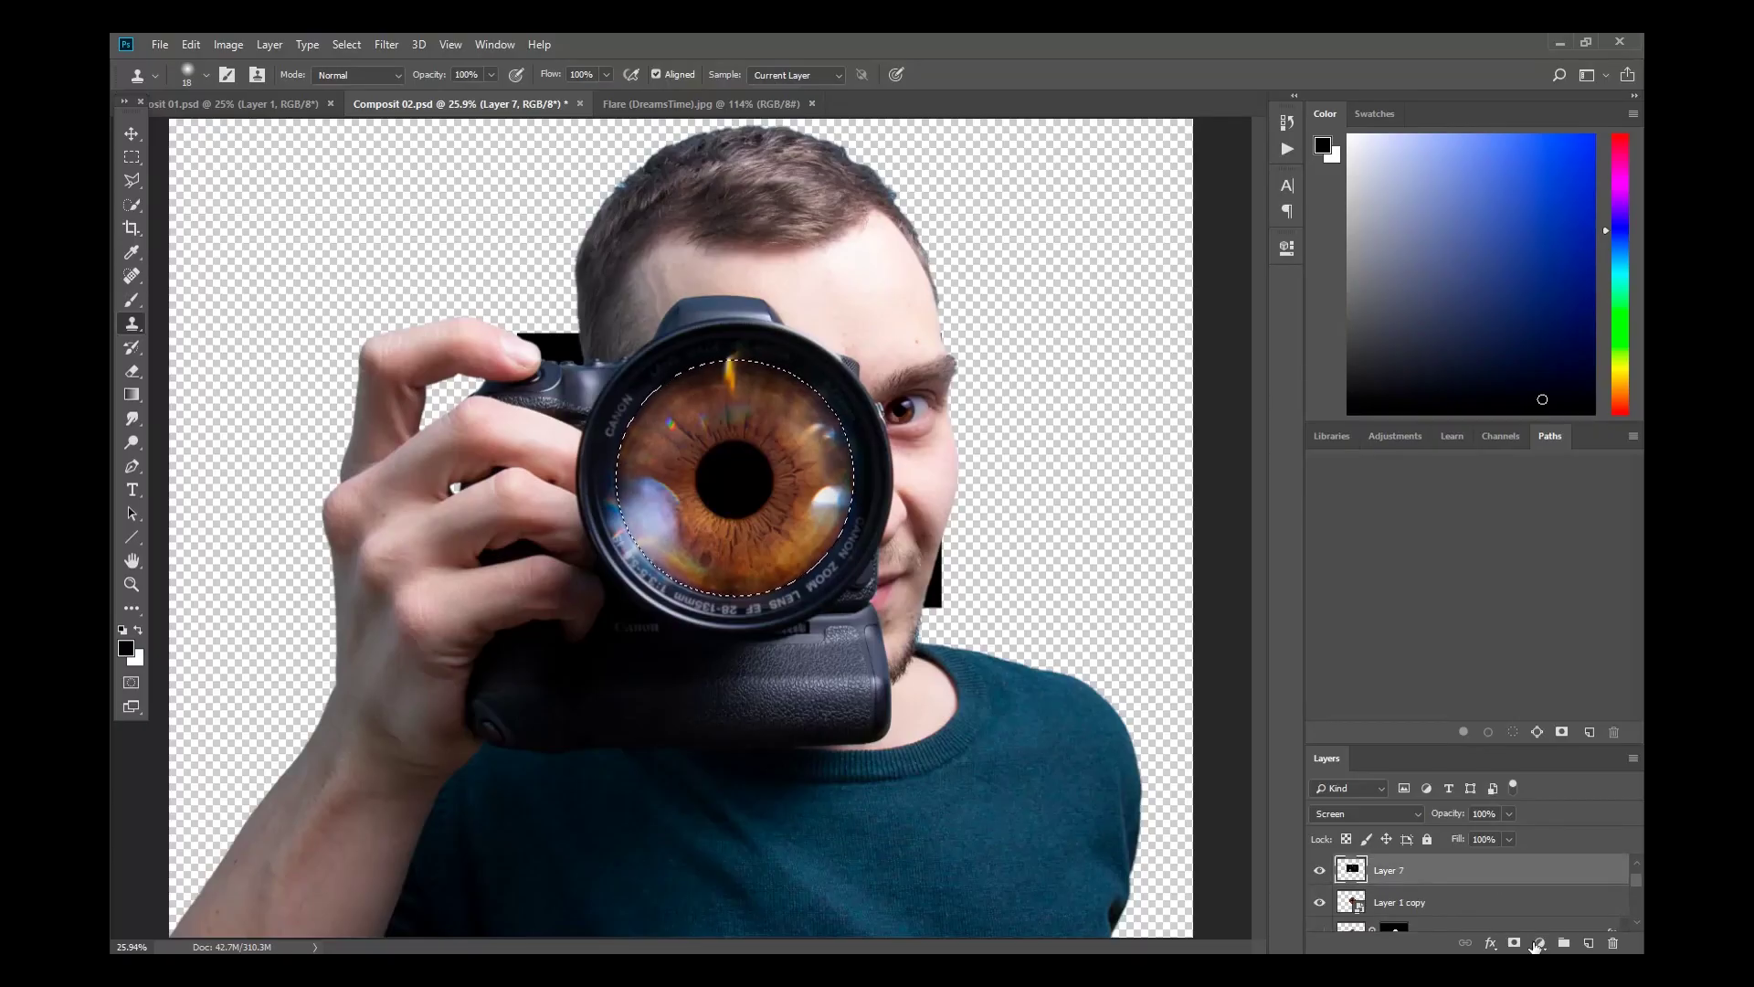
pyautogui.click(1515, 943)
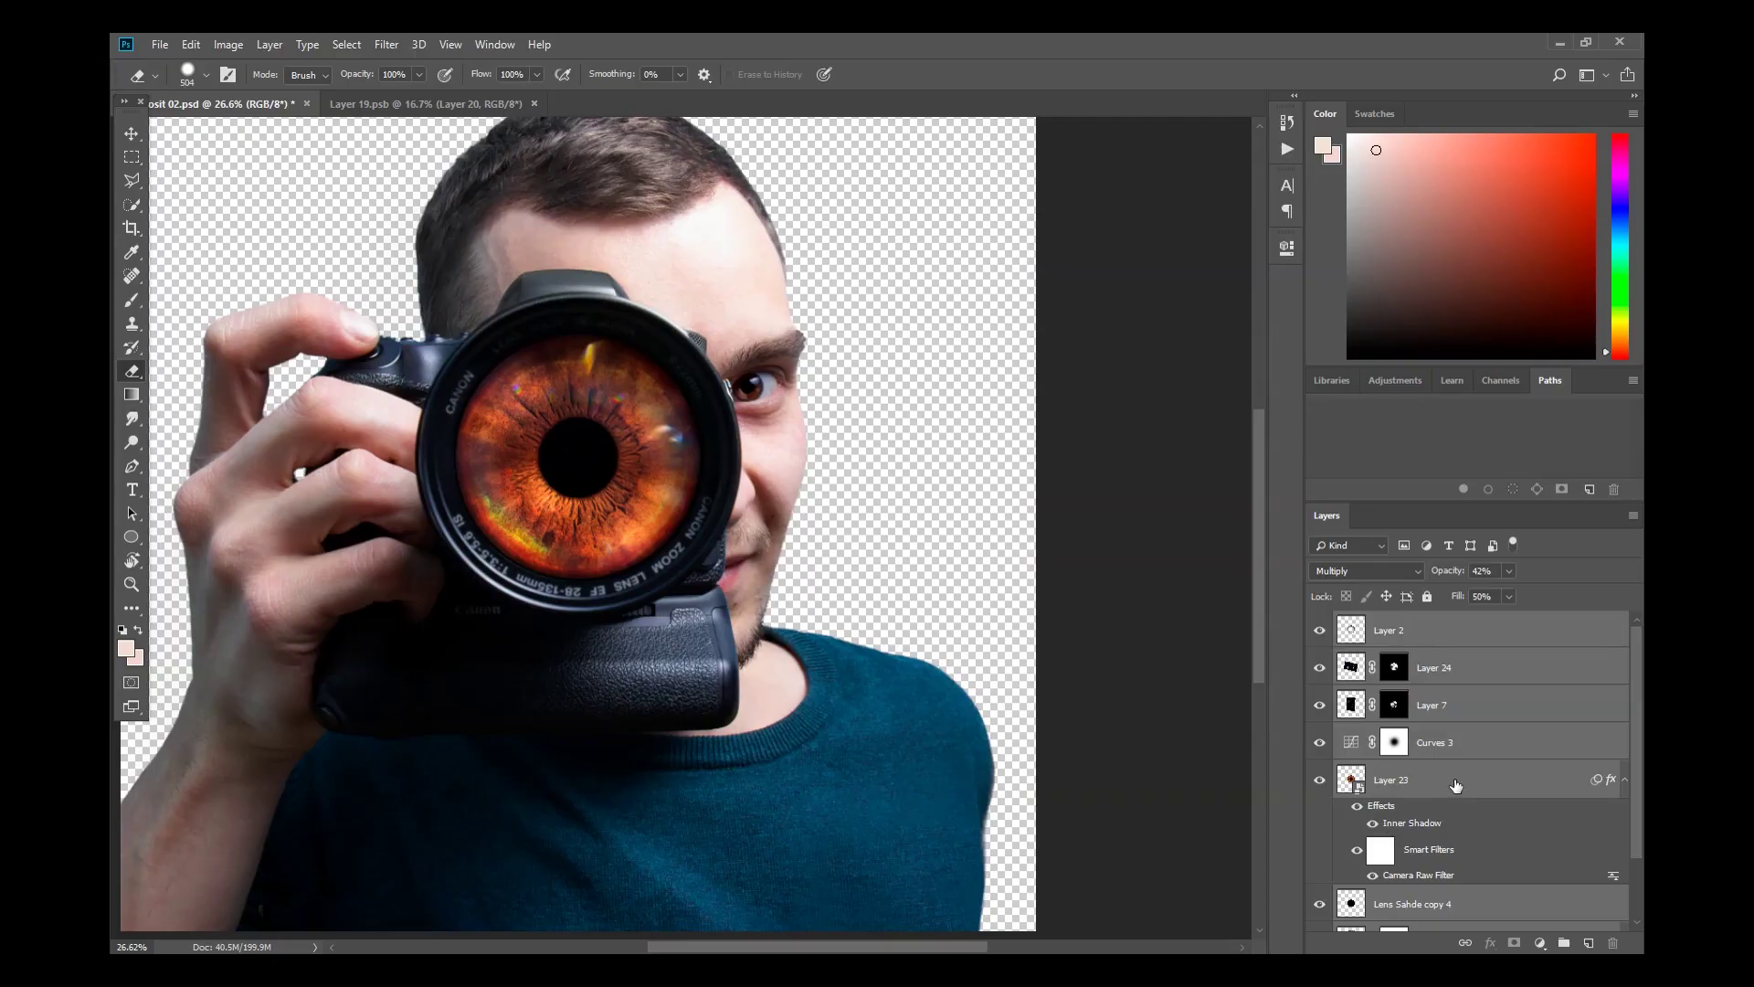
# Convert the eye and lens layers into a smart object from the Layers panel menu
pyautogui.rightClick(1473, 742)
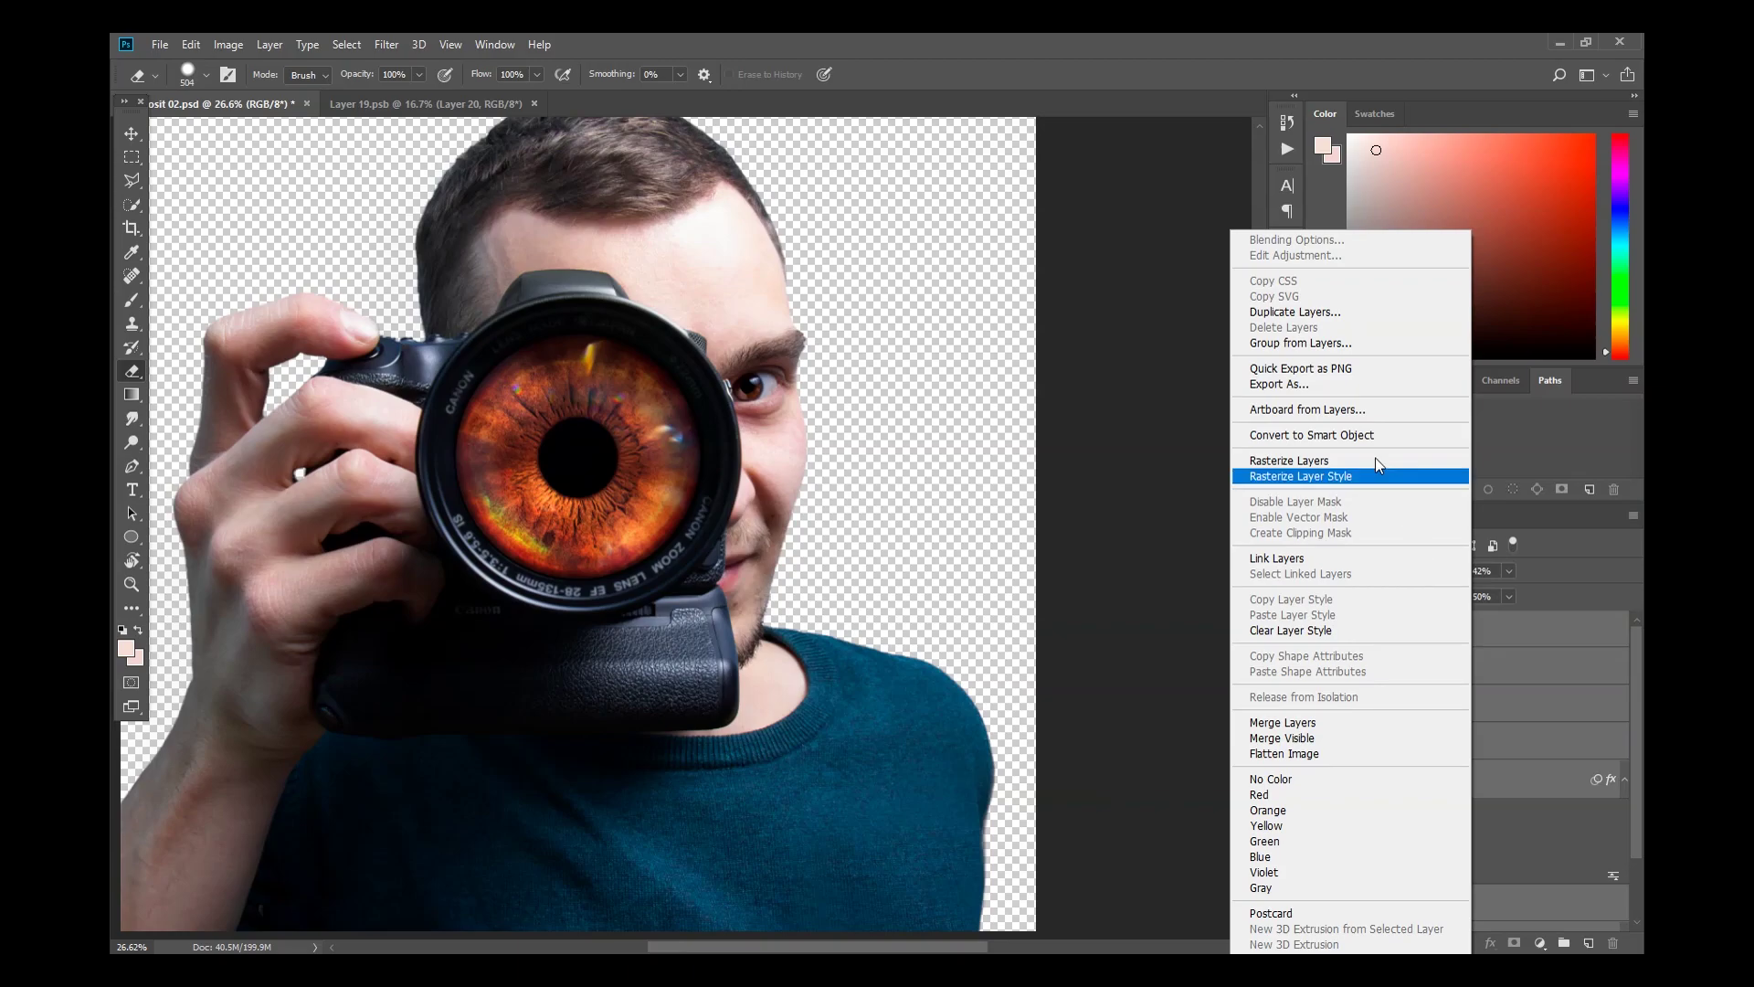
pyautogui.click(1365, 435)
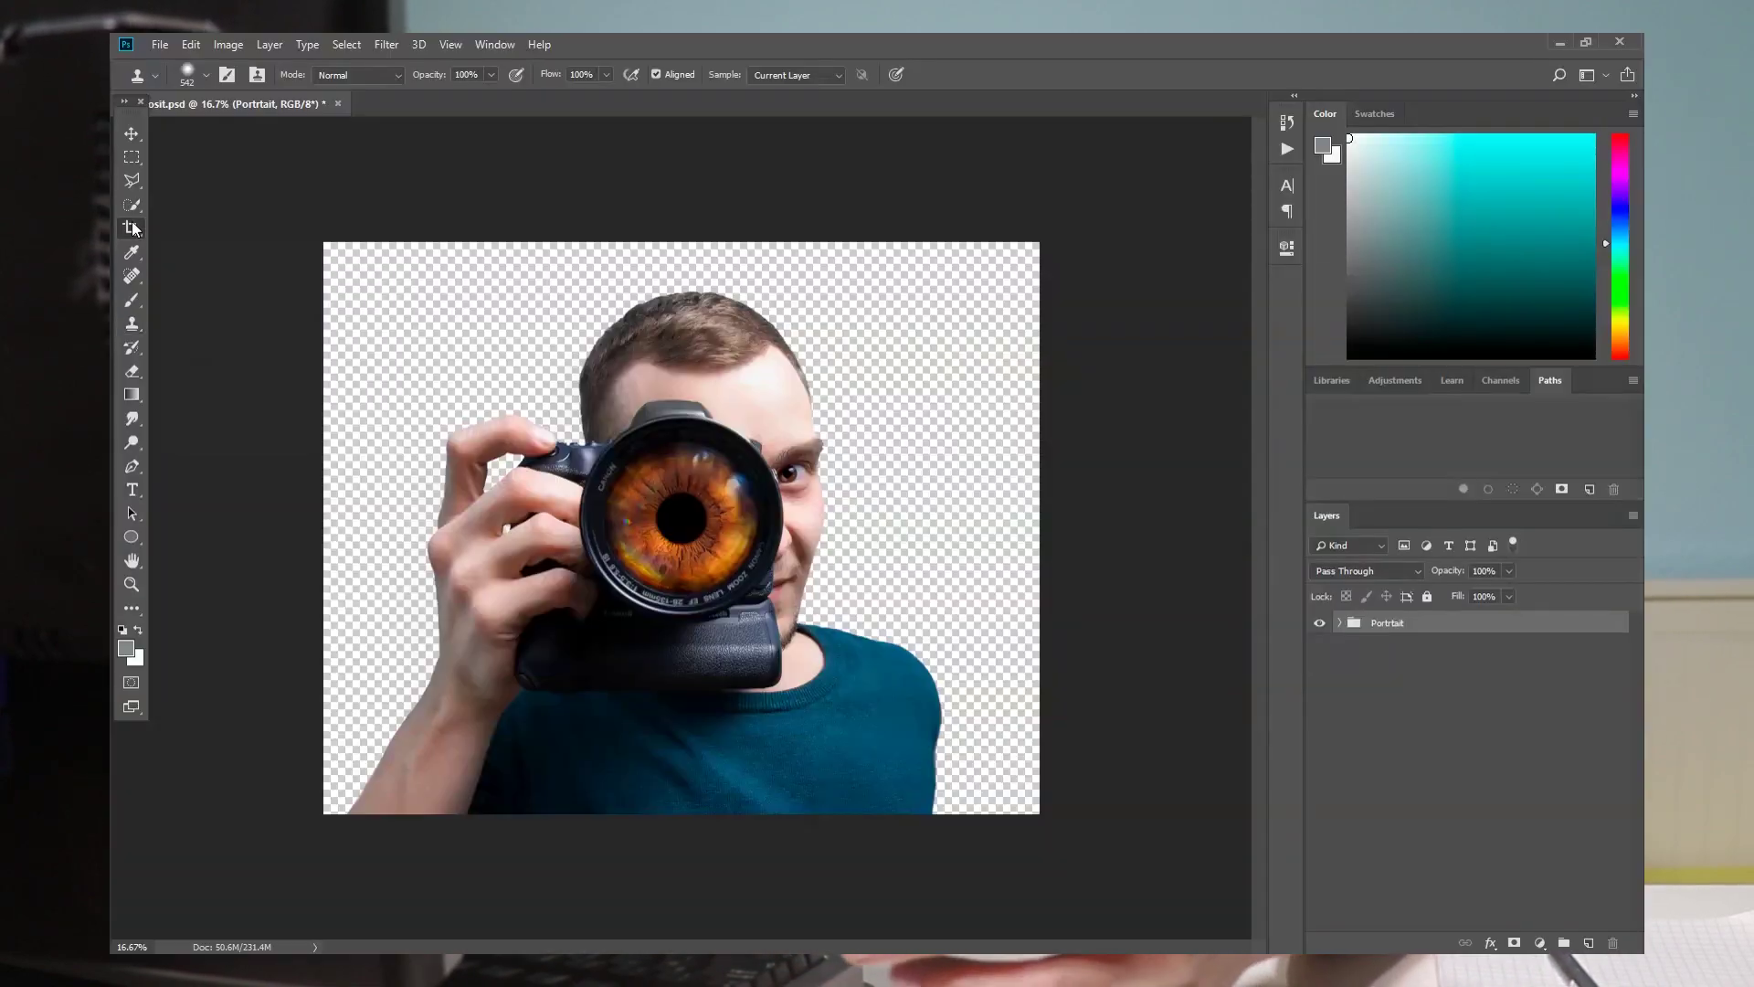
# Crop the image to 16:9 and move the pexels-milo-textures layer below the Portrait layer
pyautogui.click(132, 228)
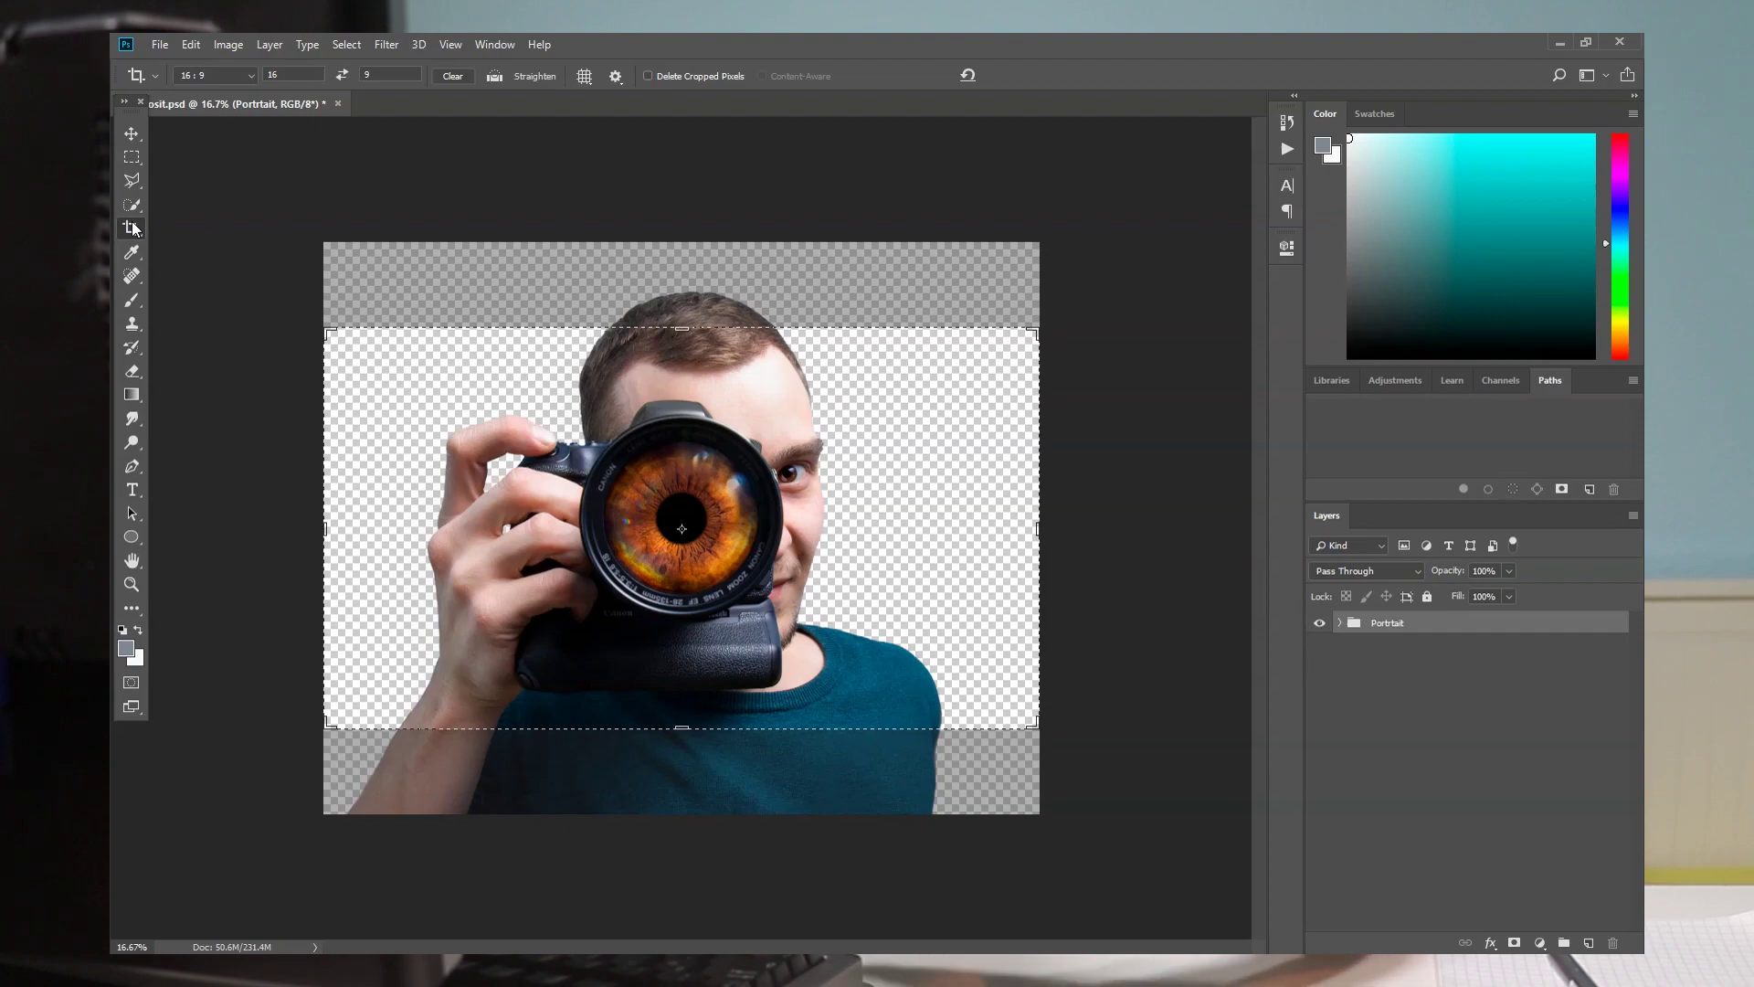
pyautogui.moveTo(292, 329); pyautogui.dragTo(242, 119)
pyautogui.press('Return')
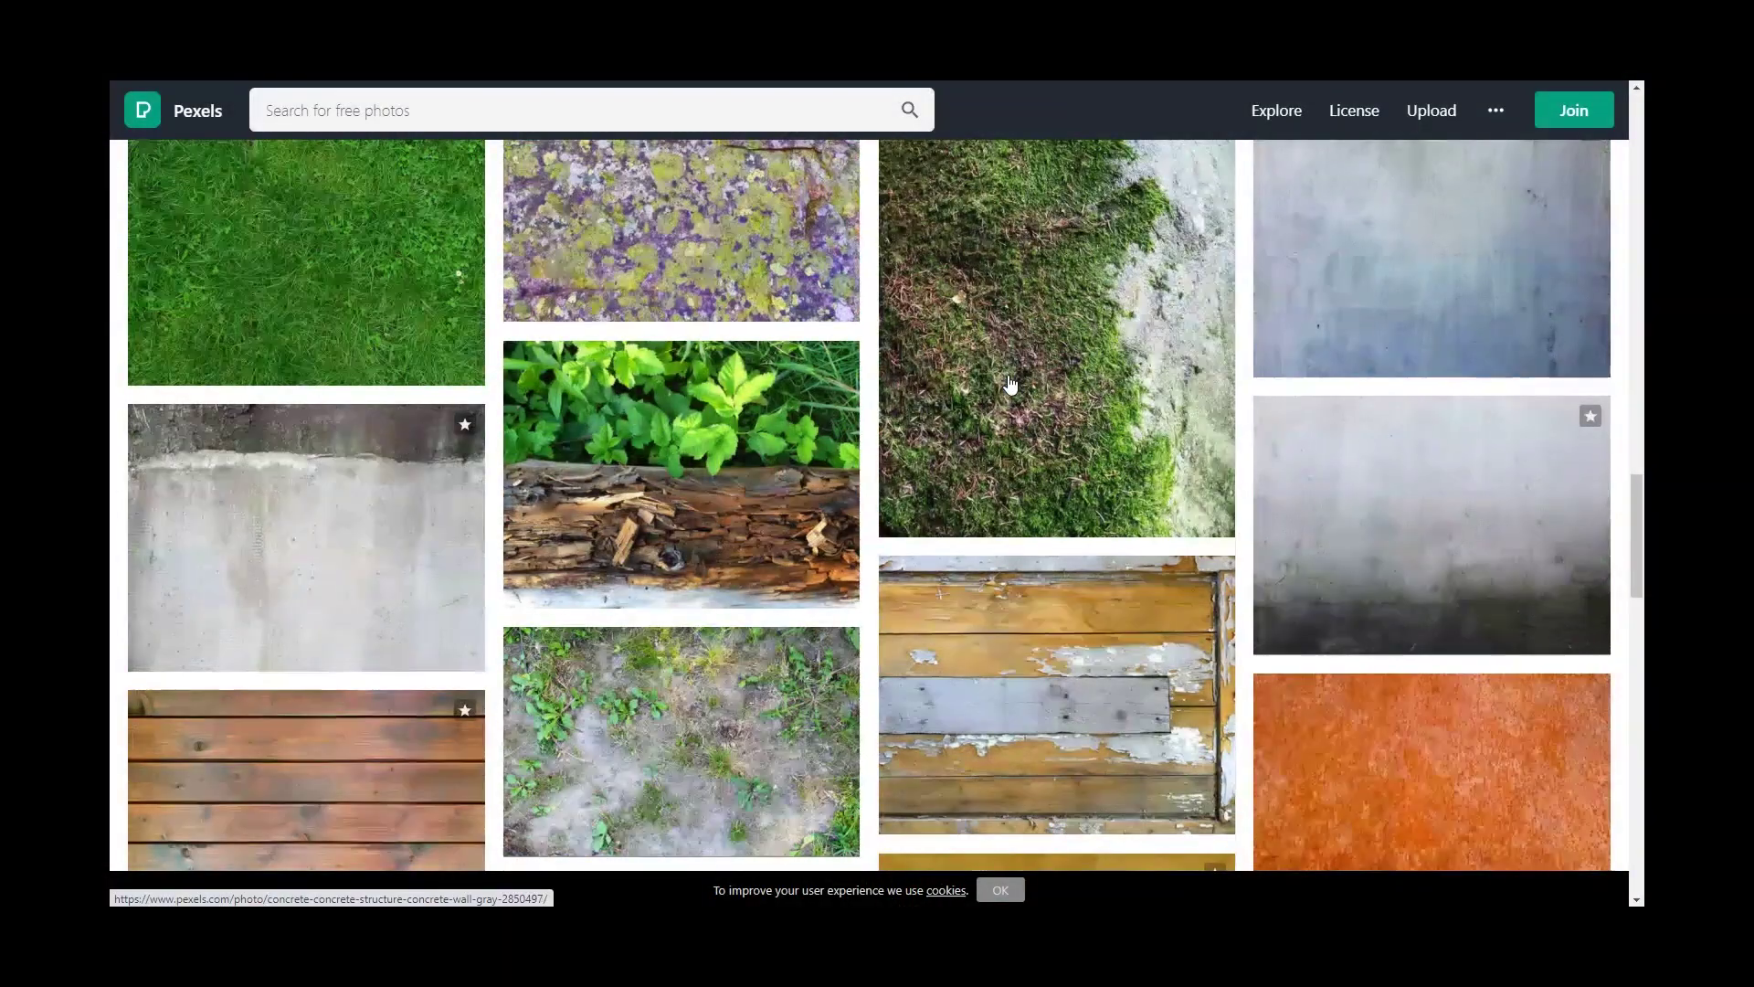
pyautogui.scroll(20, 1010, 385)
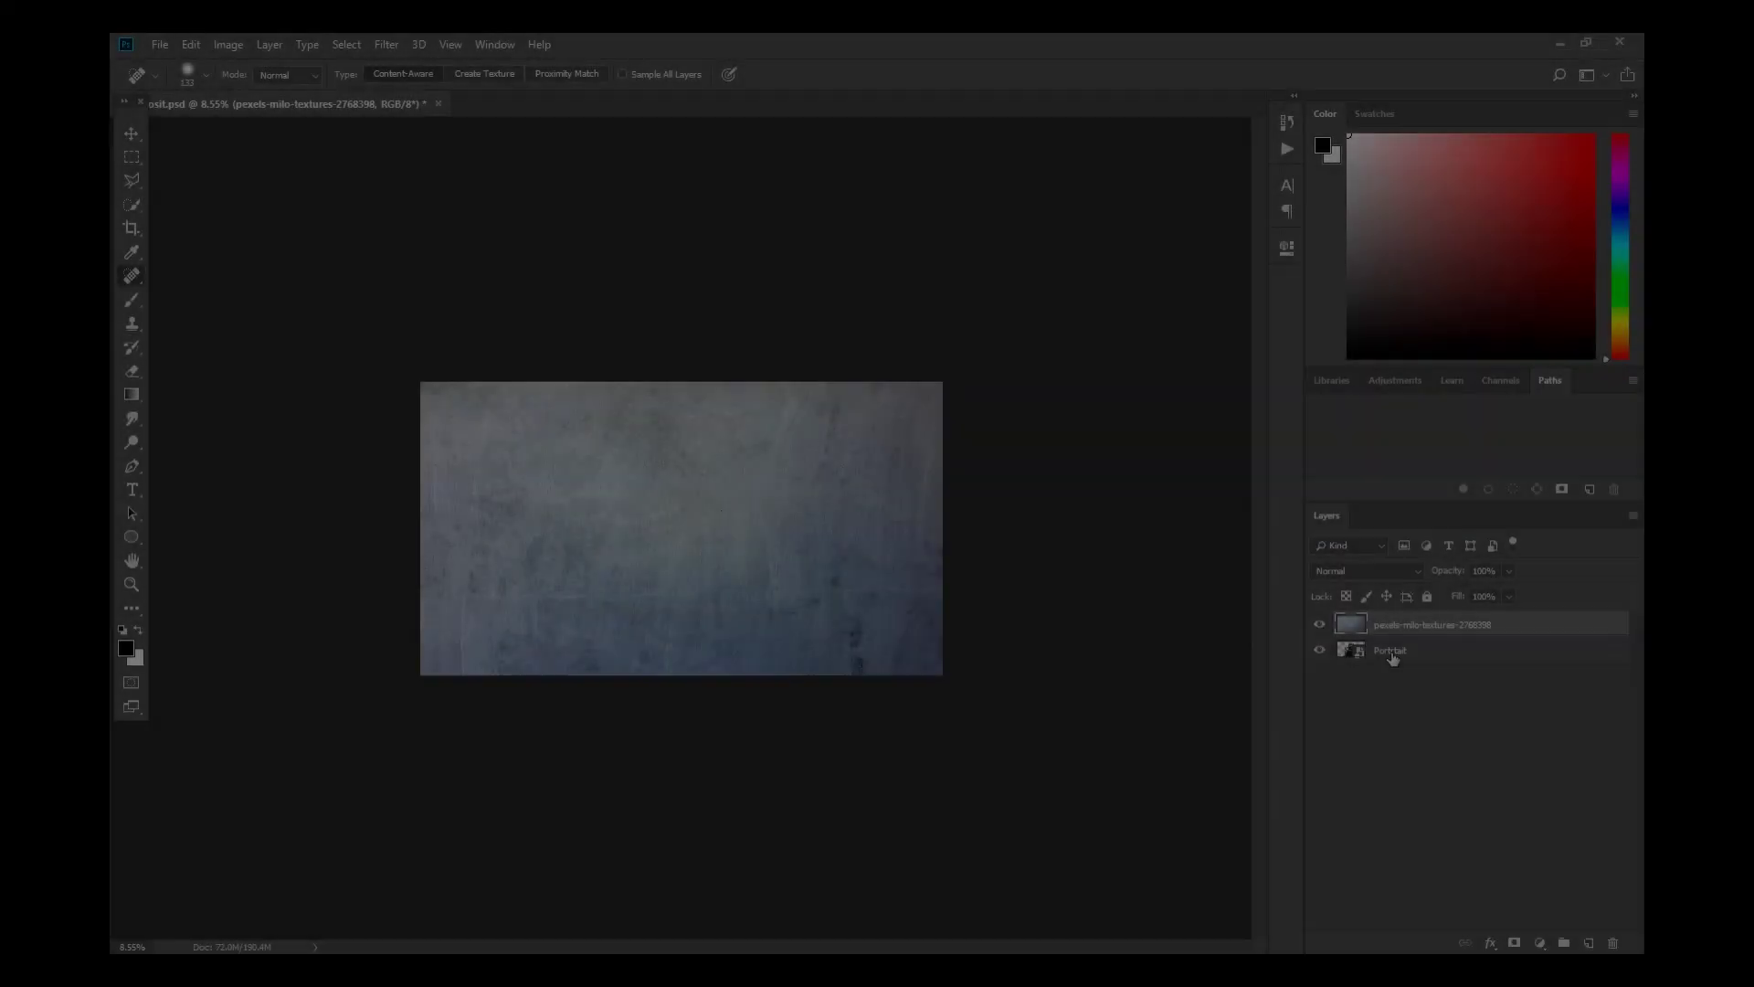
pyautogui.moveTo(1416, 624); pyautogui.dragTo(1425, 665)
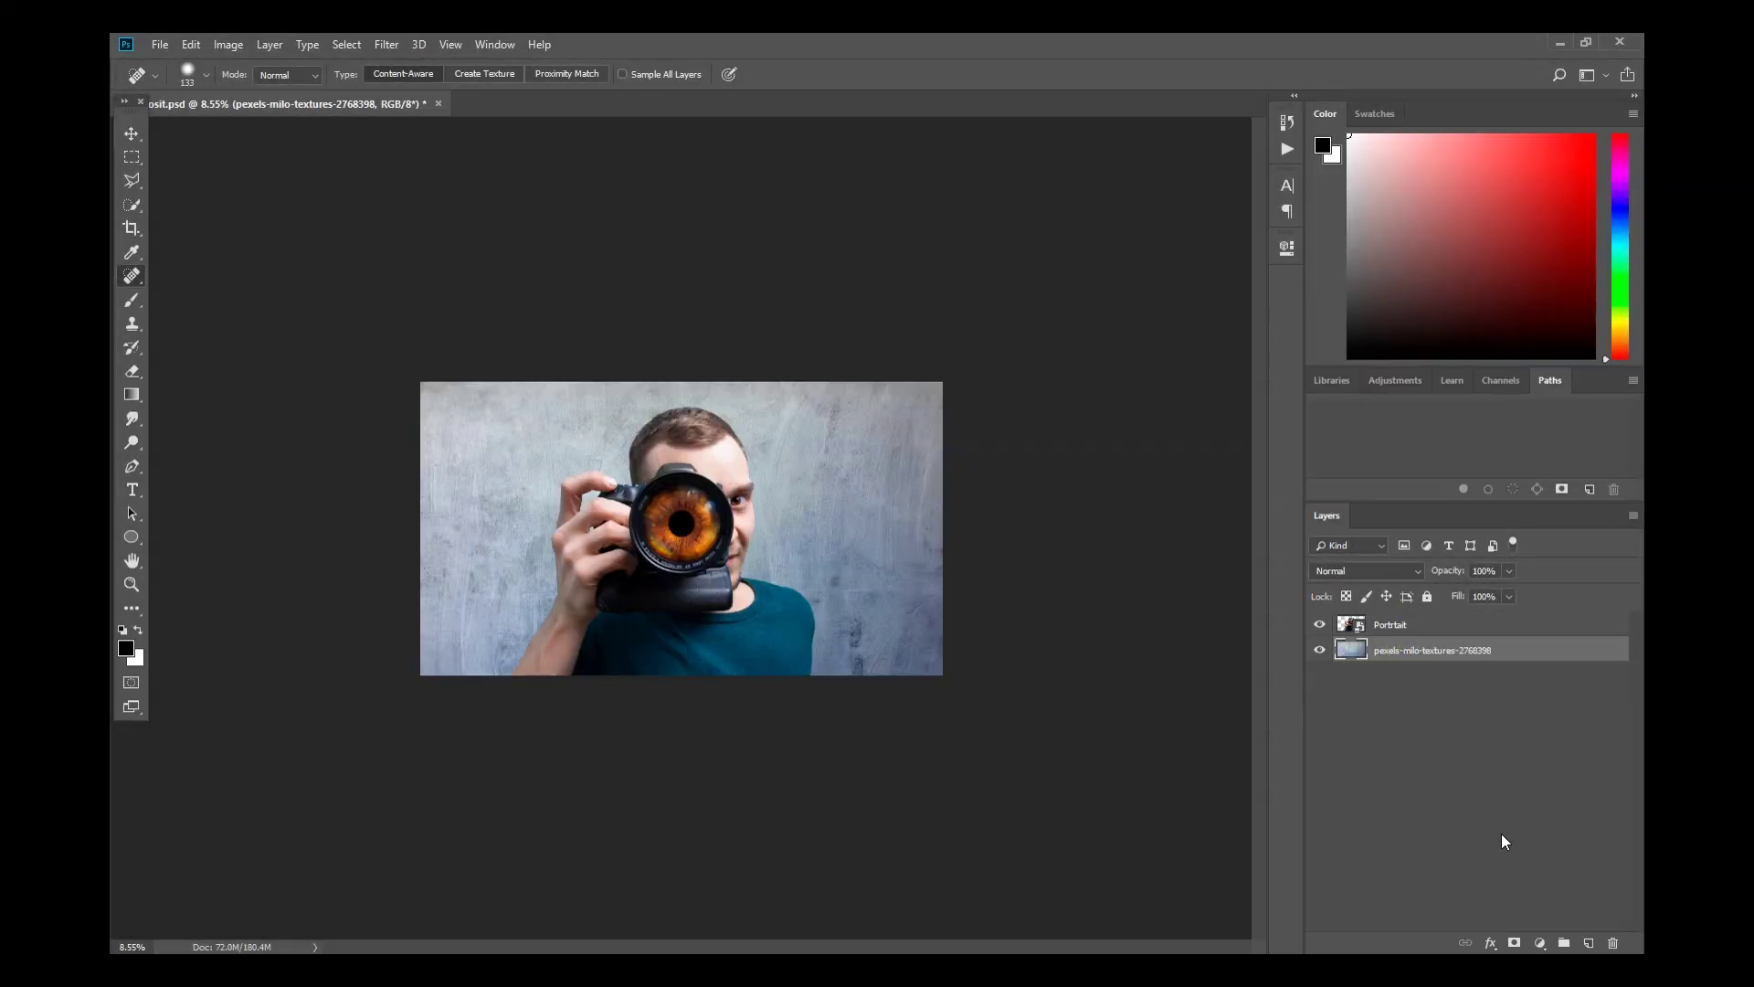
# Add a teal Solid Color fill layer
pyautogui.click(1540, 943)
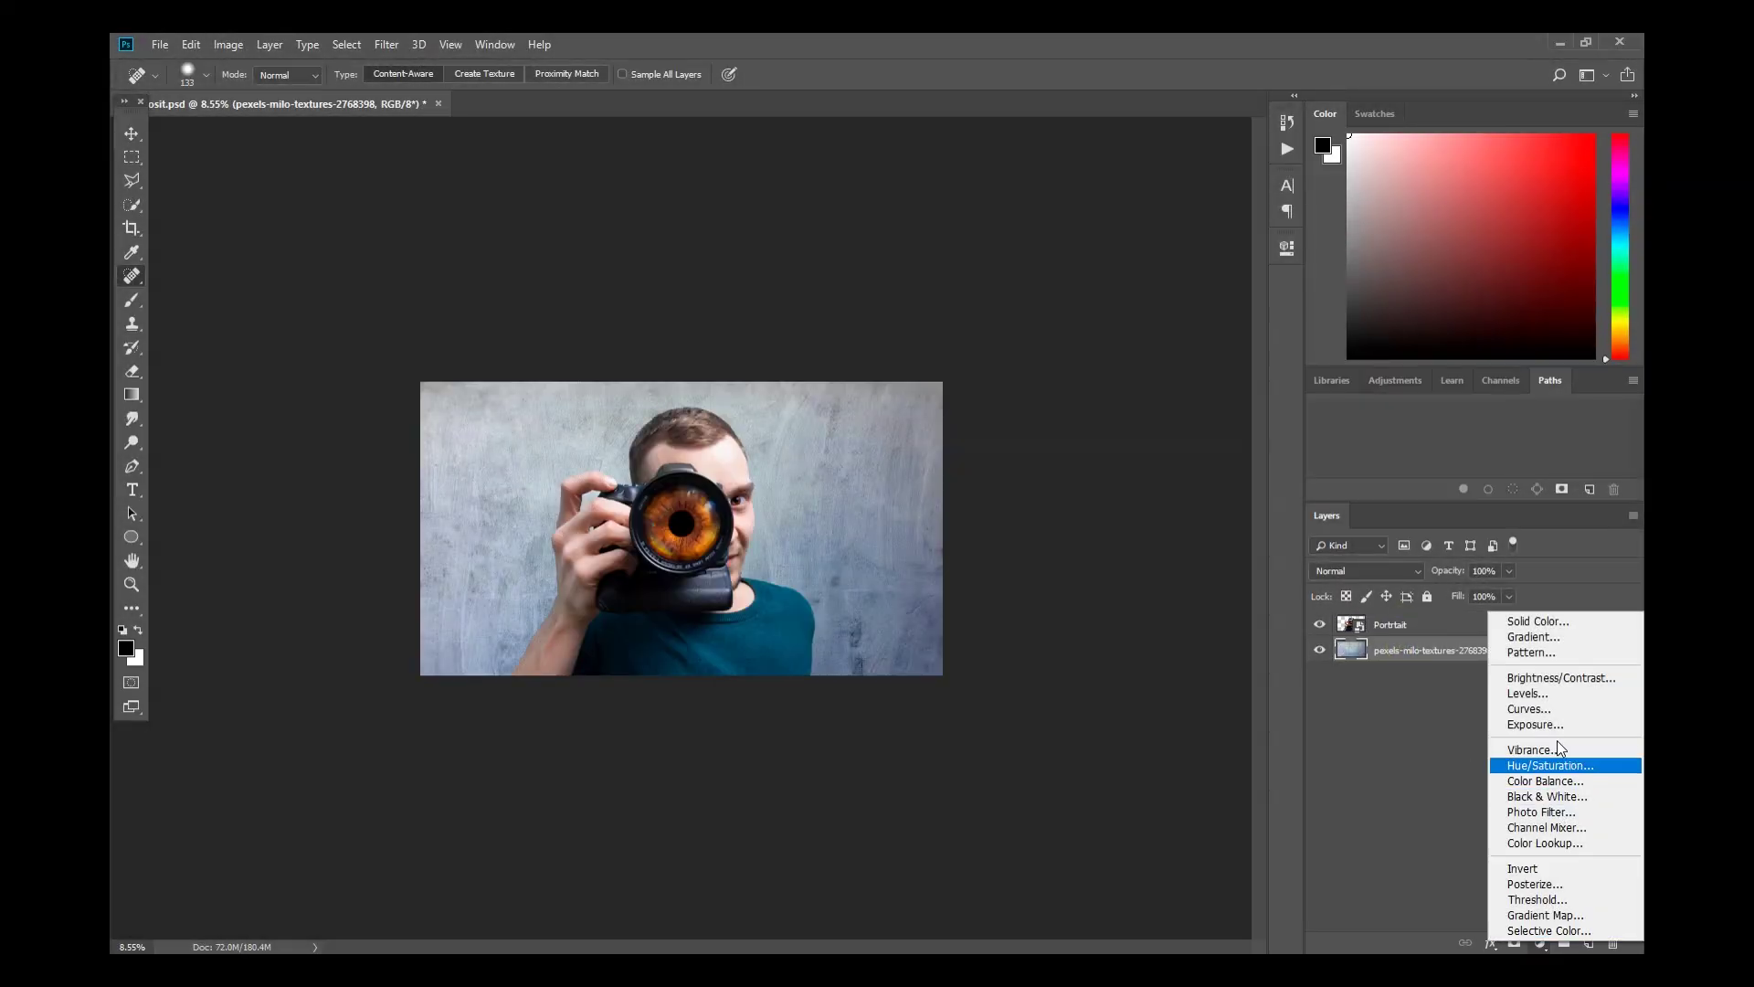
pyautogui.click(1538, 621)
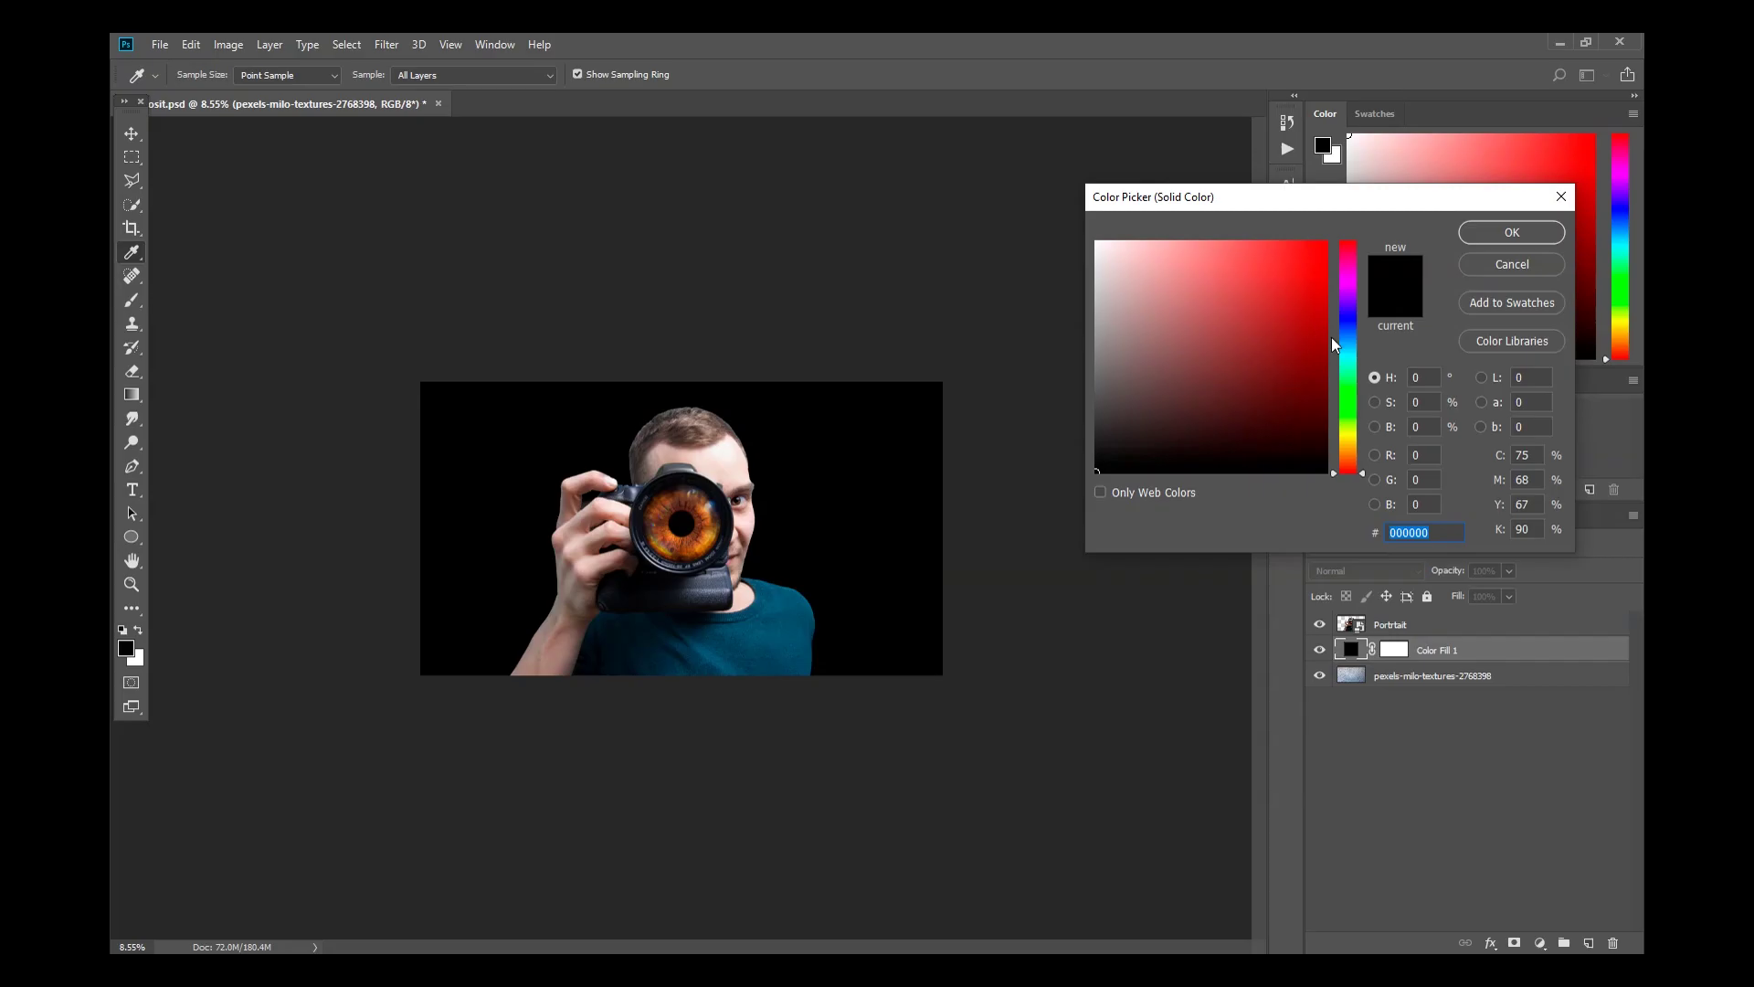
pyautogui.click(1349, 357)
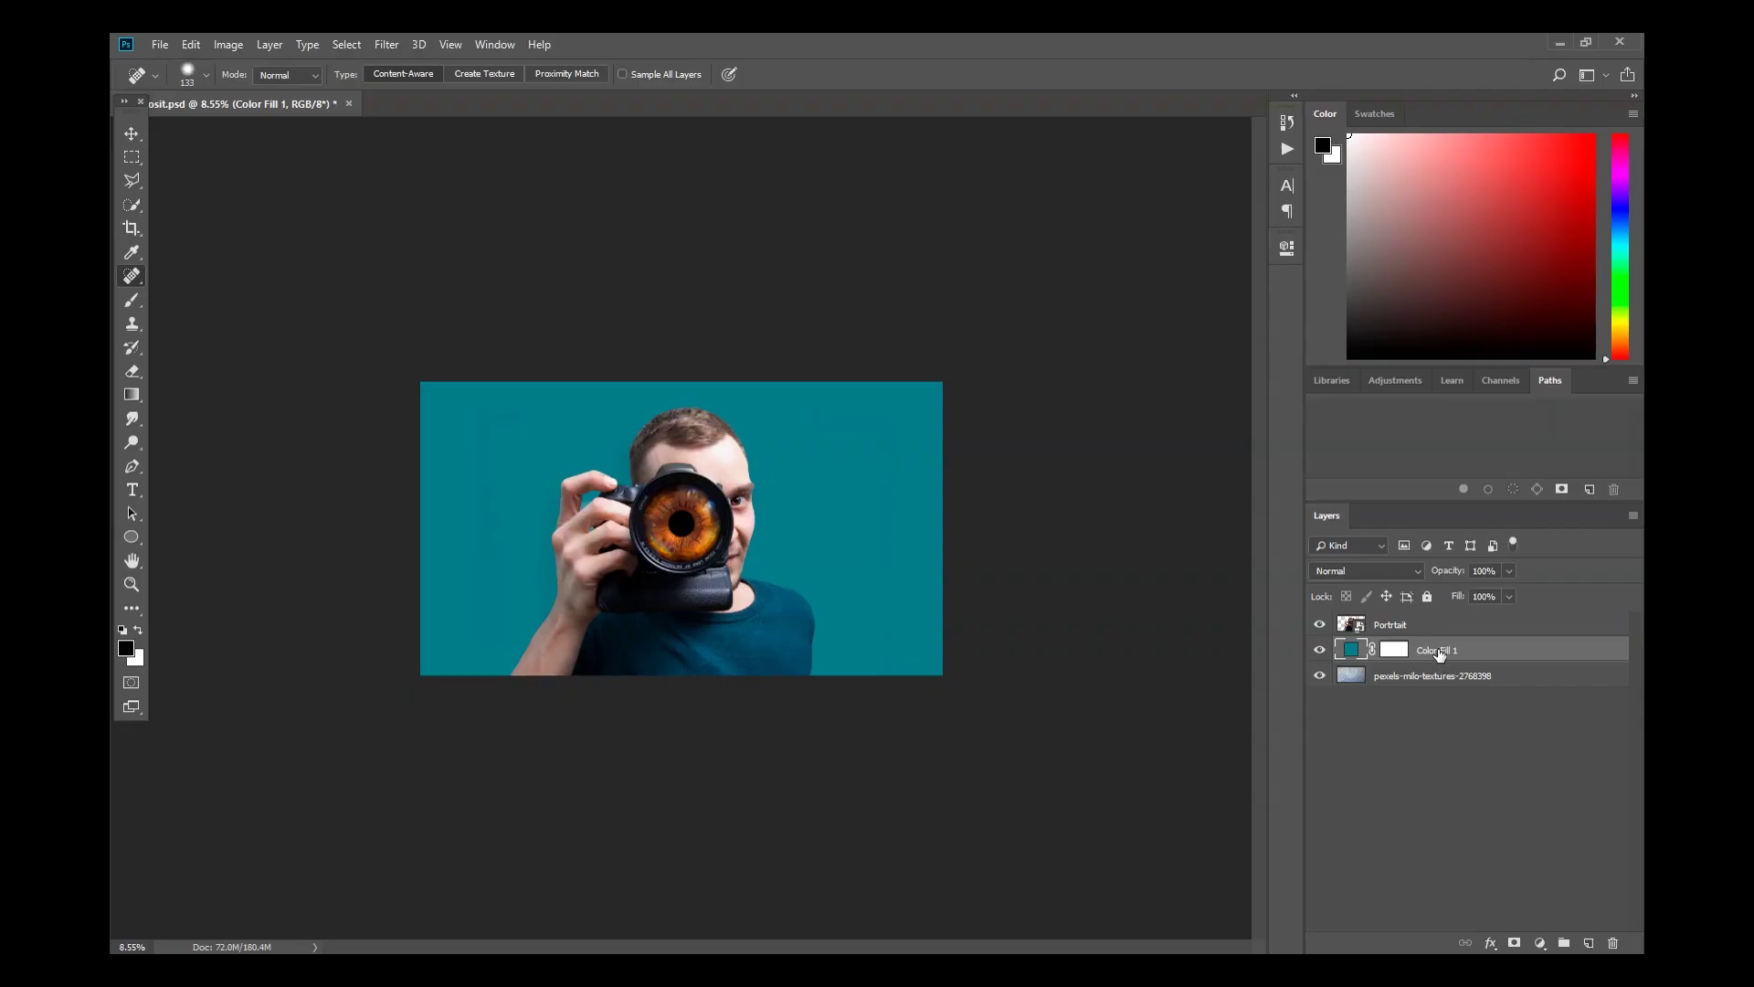
# Move the teal fill below the concrete texture and blend the texture in Luminosity mode
pyautogui.moveTo(1441, 648); pyautogui.dragTo(1442, 674)
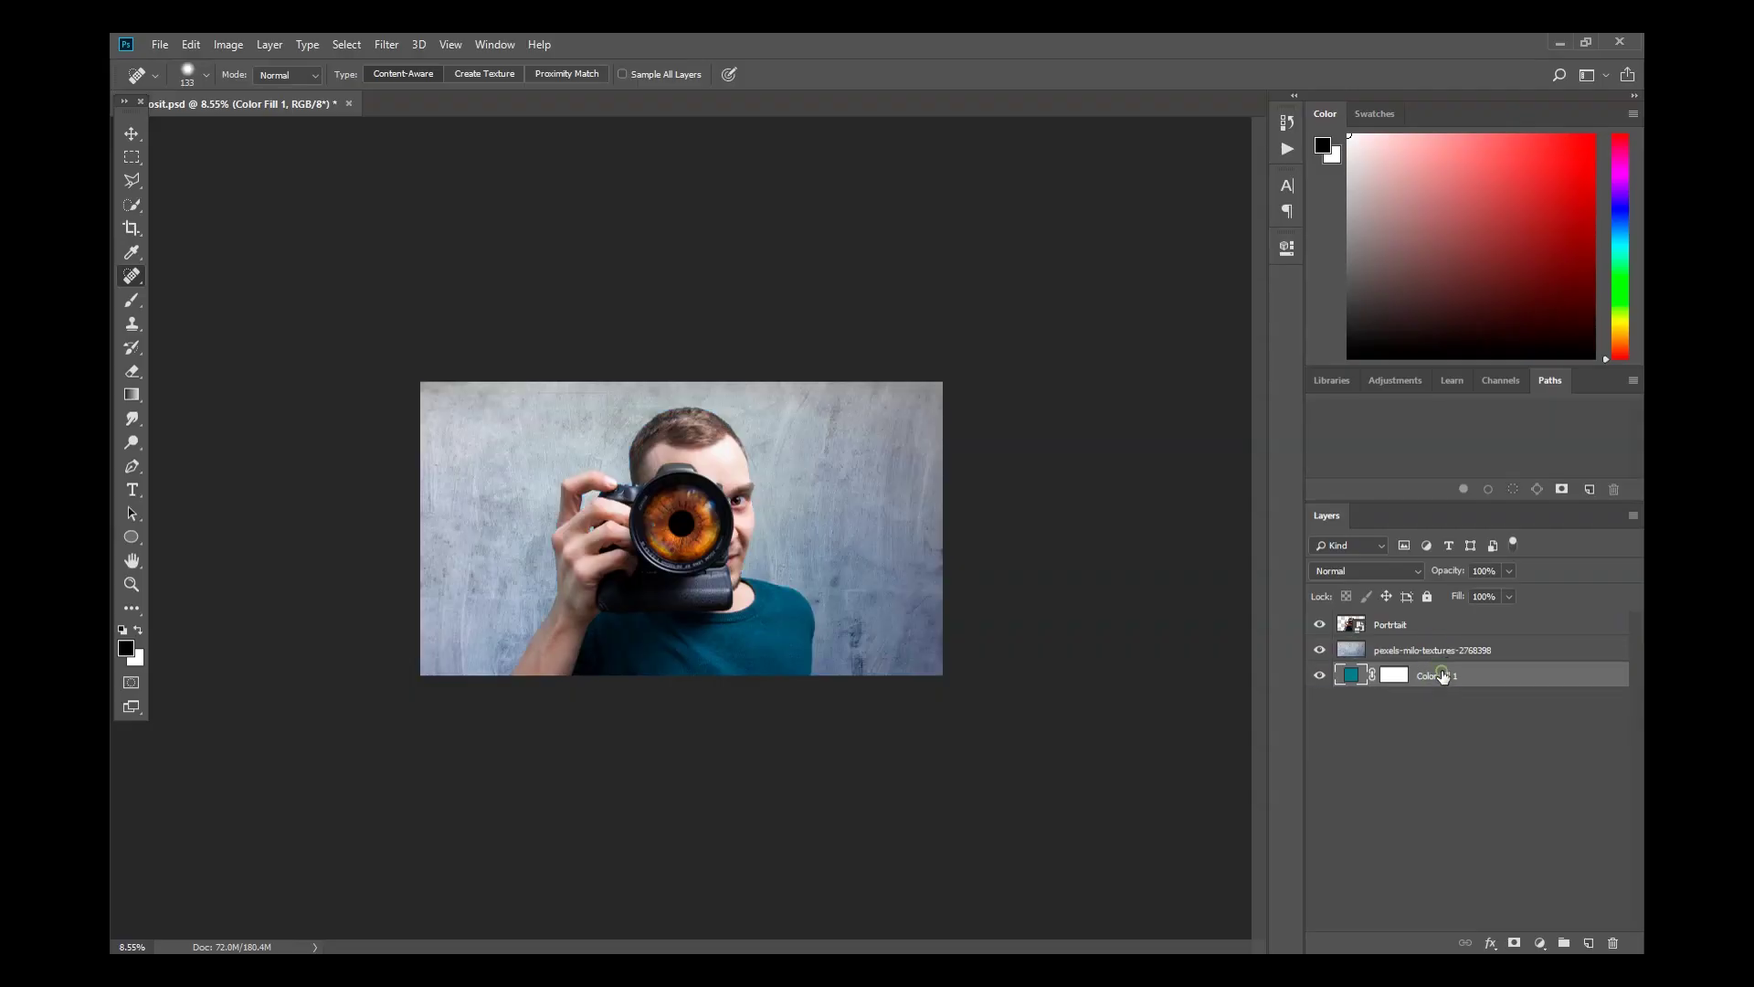
pyautogui.click(1453, 650)
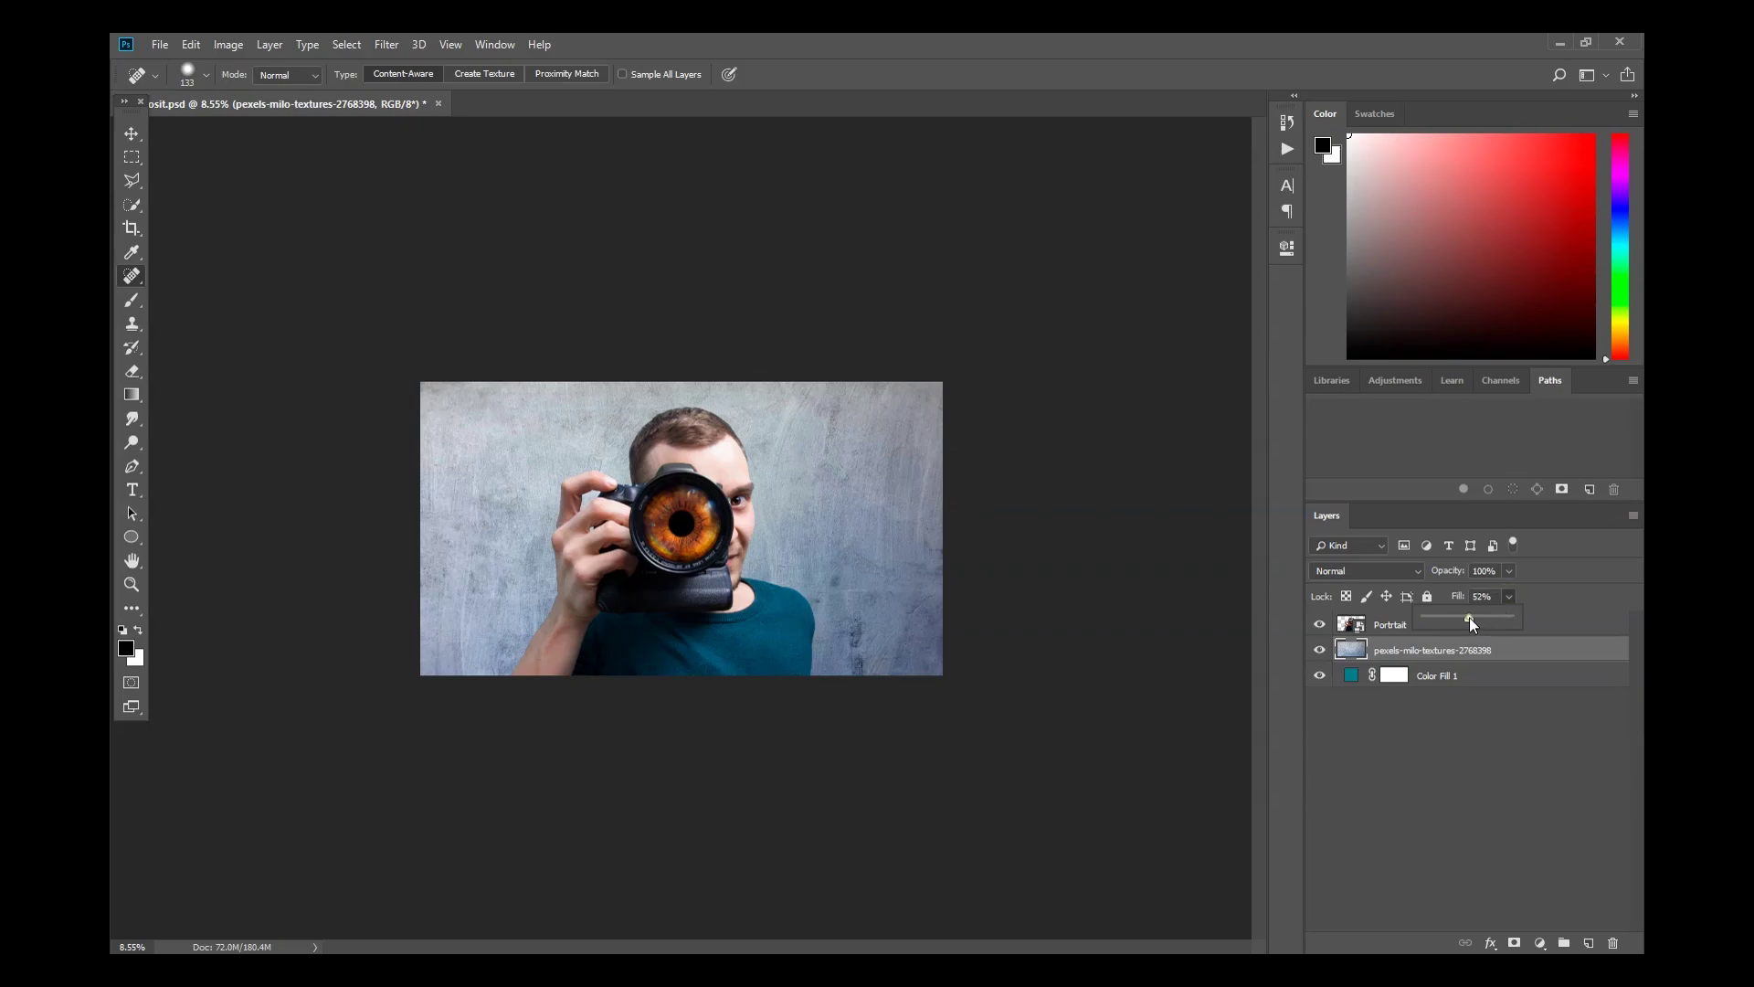
pyautogui.click(1416, 573)
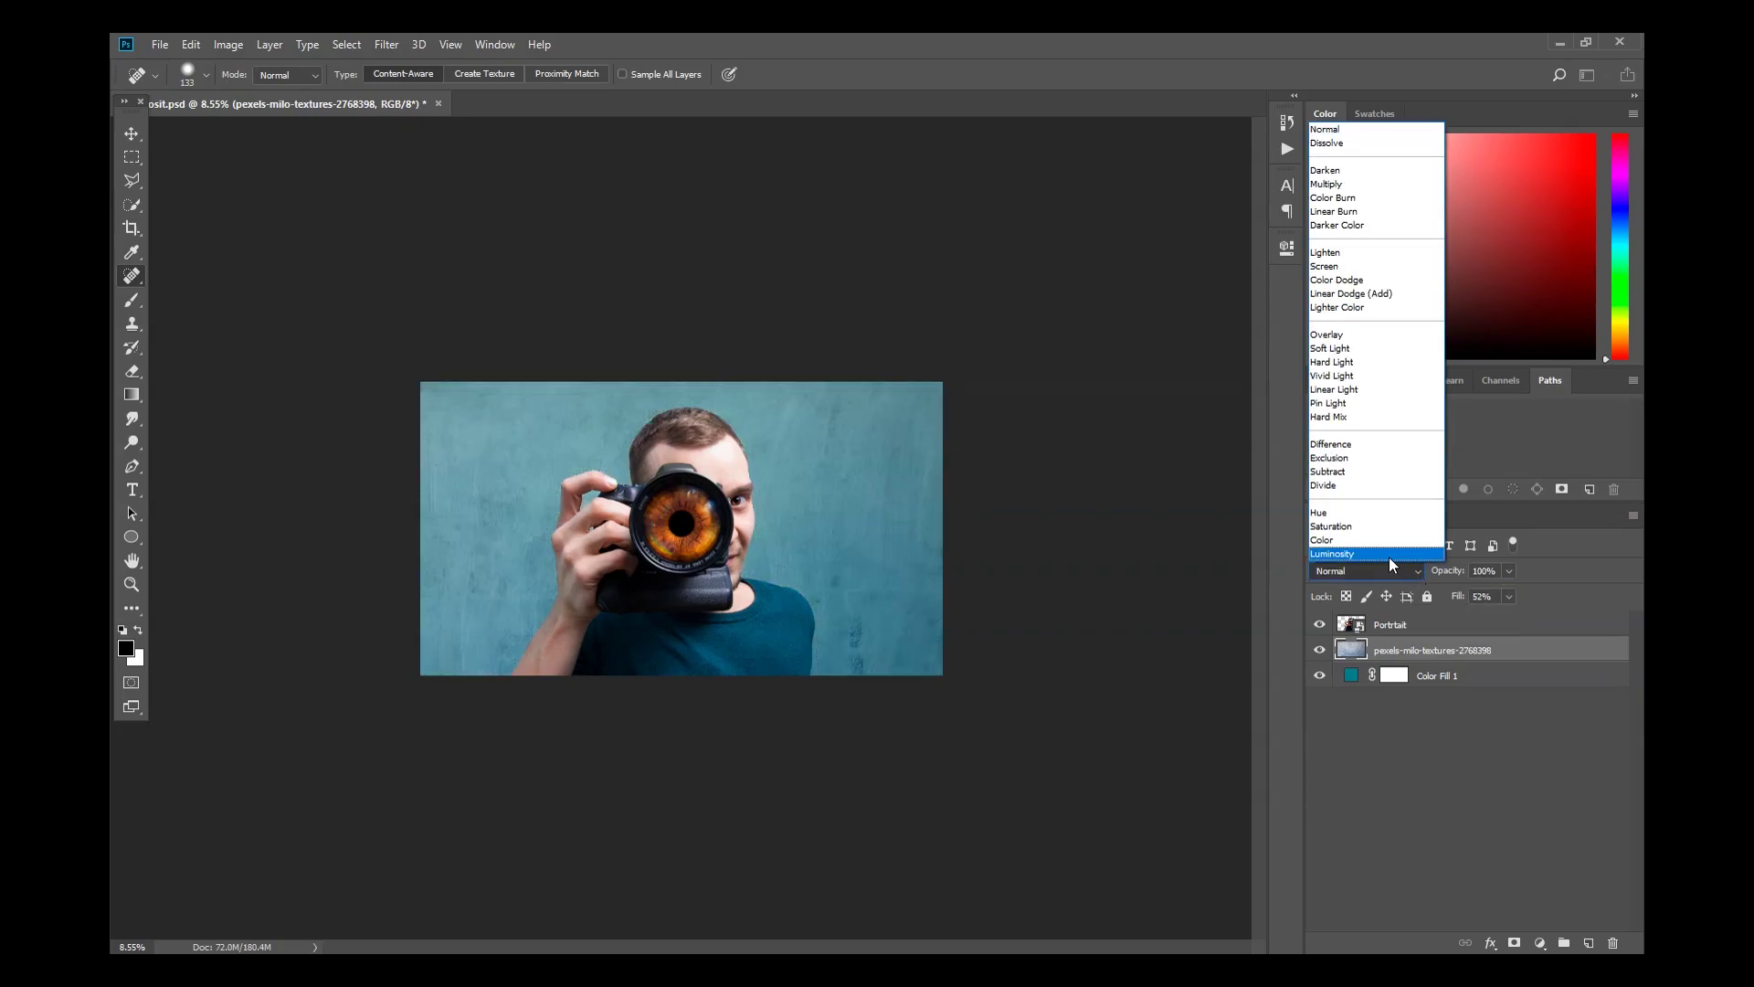
pyautogui.click(1390, 555)
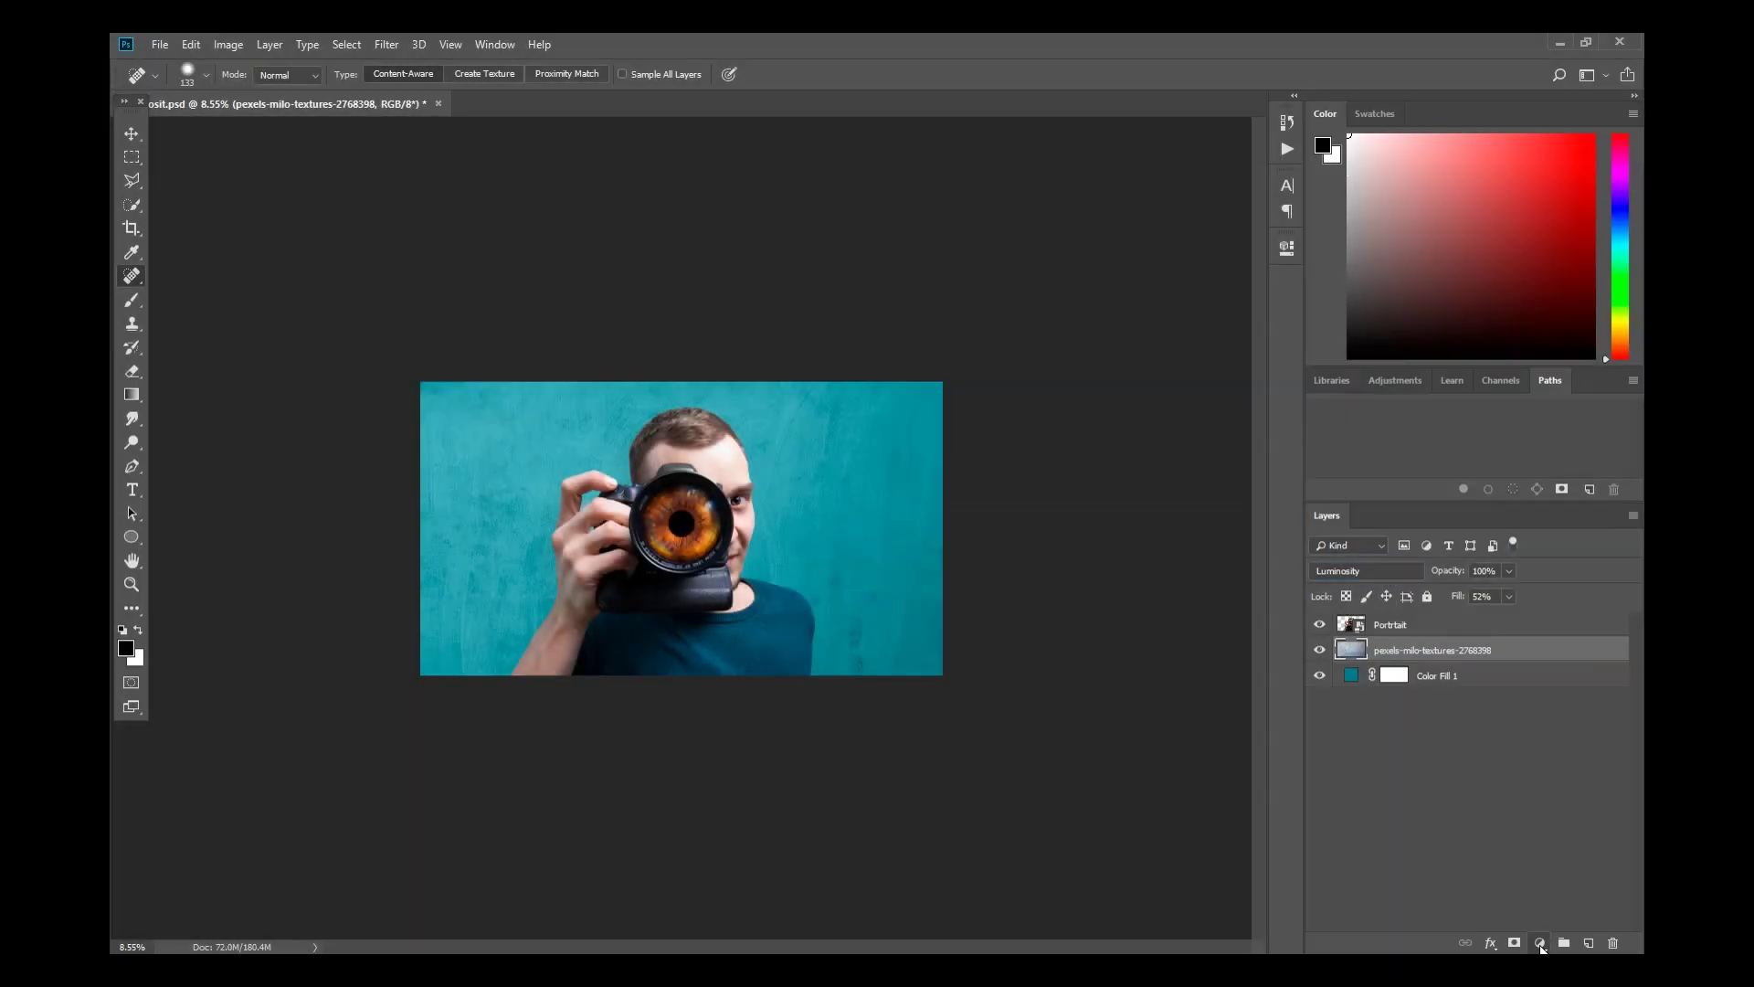
# Add a black Solid Color fill and draw a radial gradient on its mask revealing the teal centre
pyautogui.click(1541, 944)
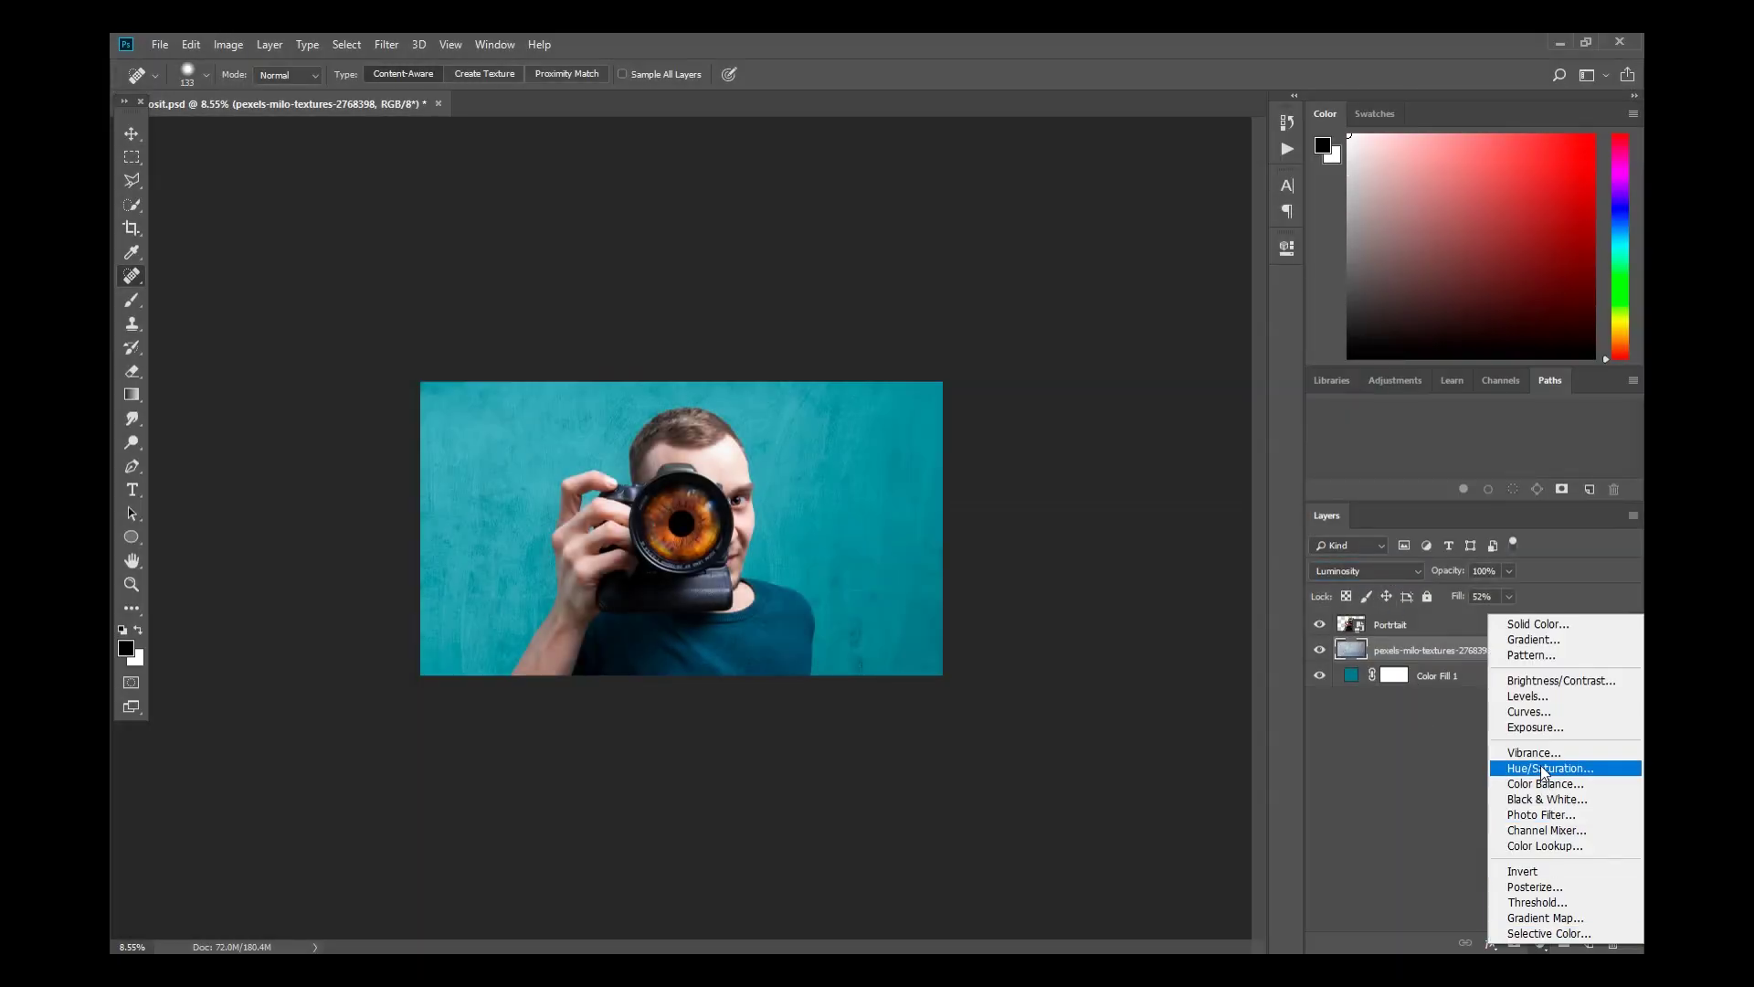
pyautogui.click(1525, 625)
pyautogui.click(1509, 232)
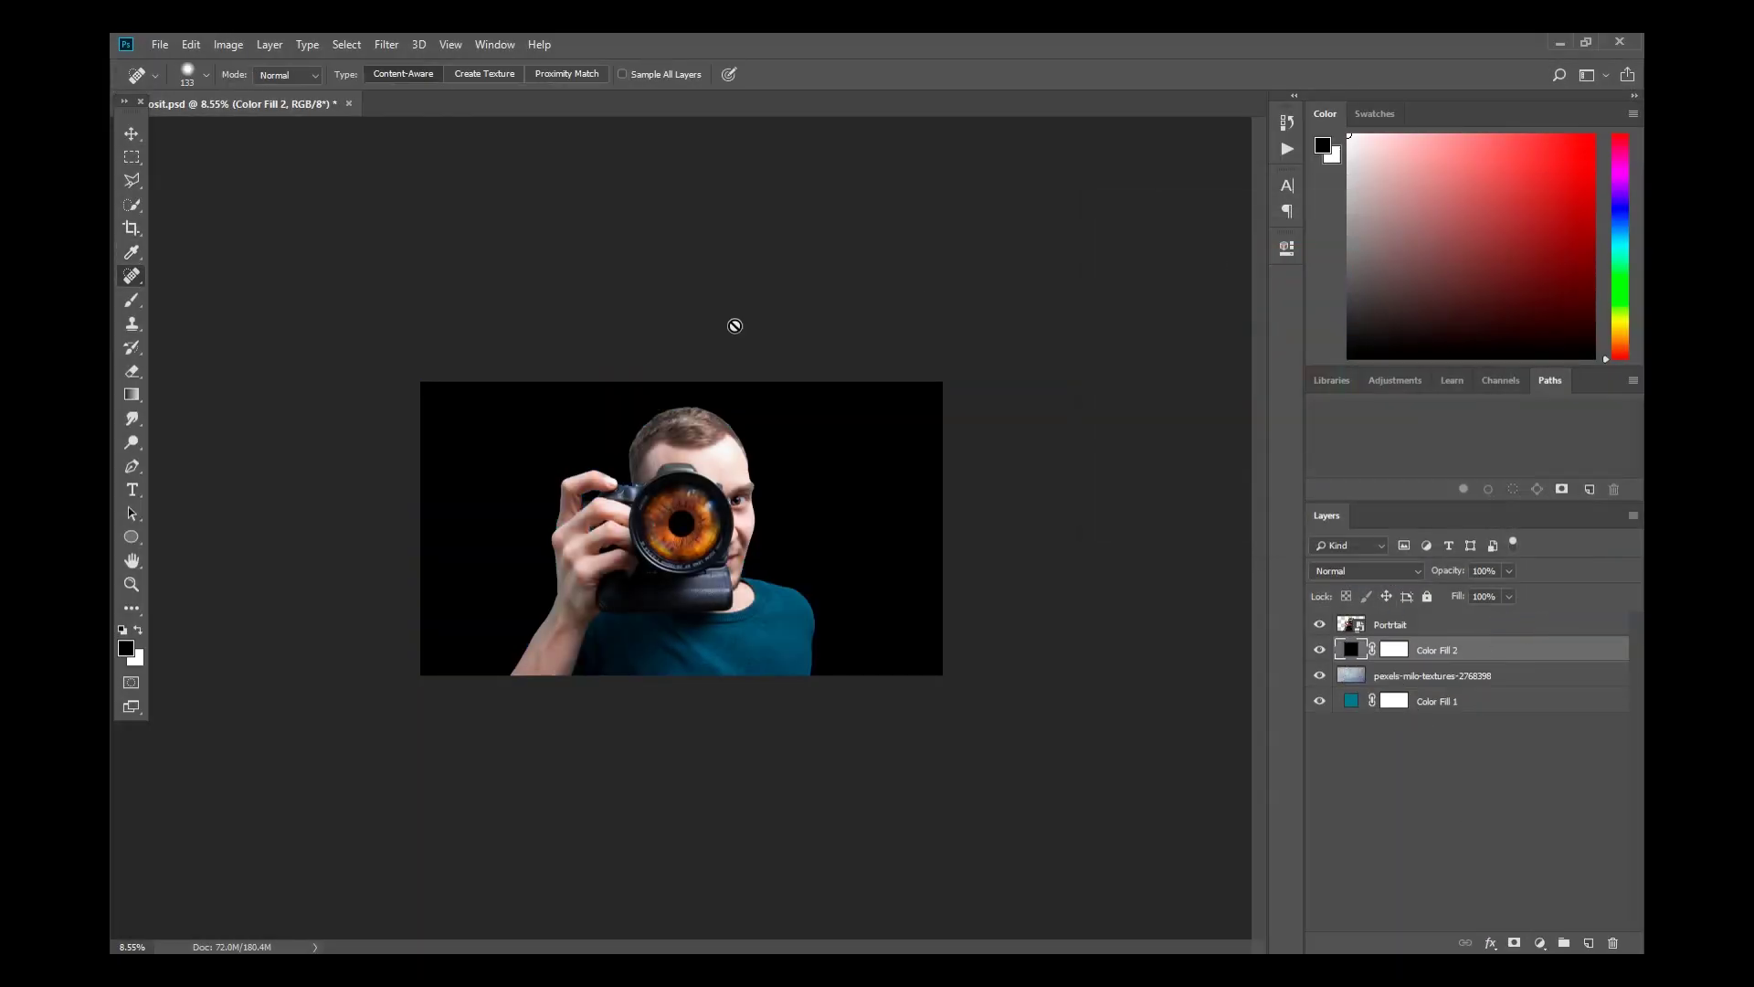
pyautogui.click(130, 401)
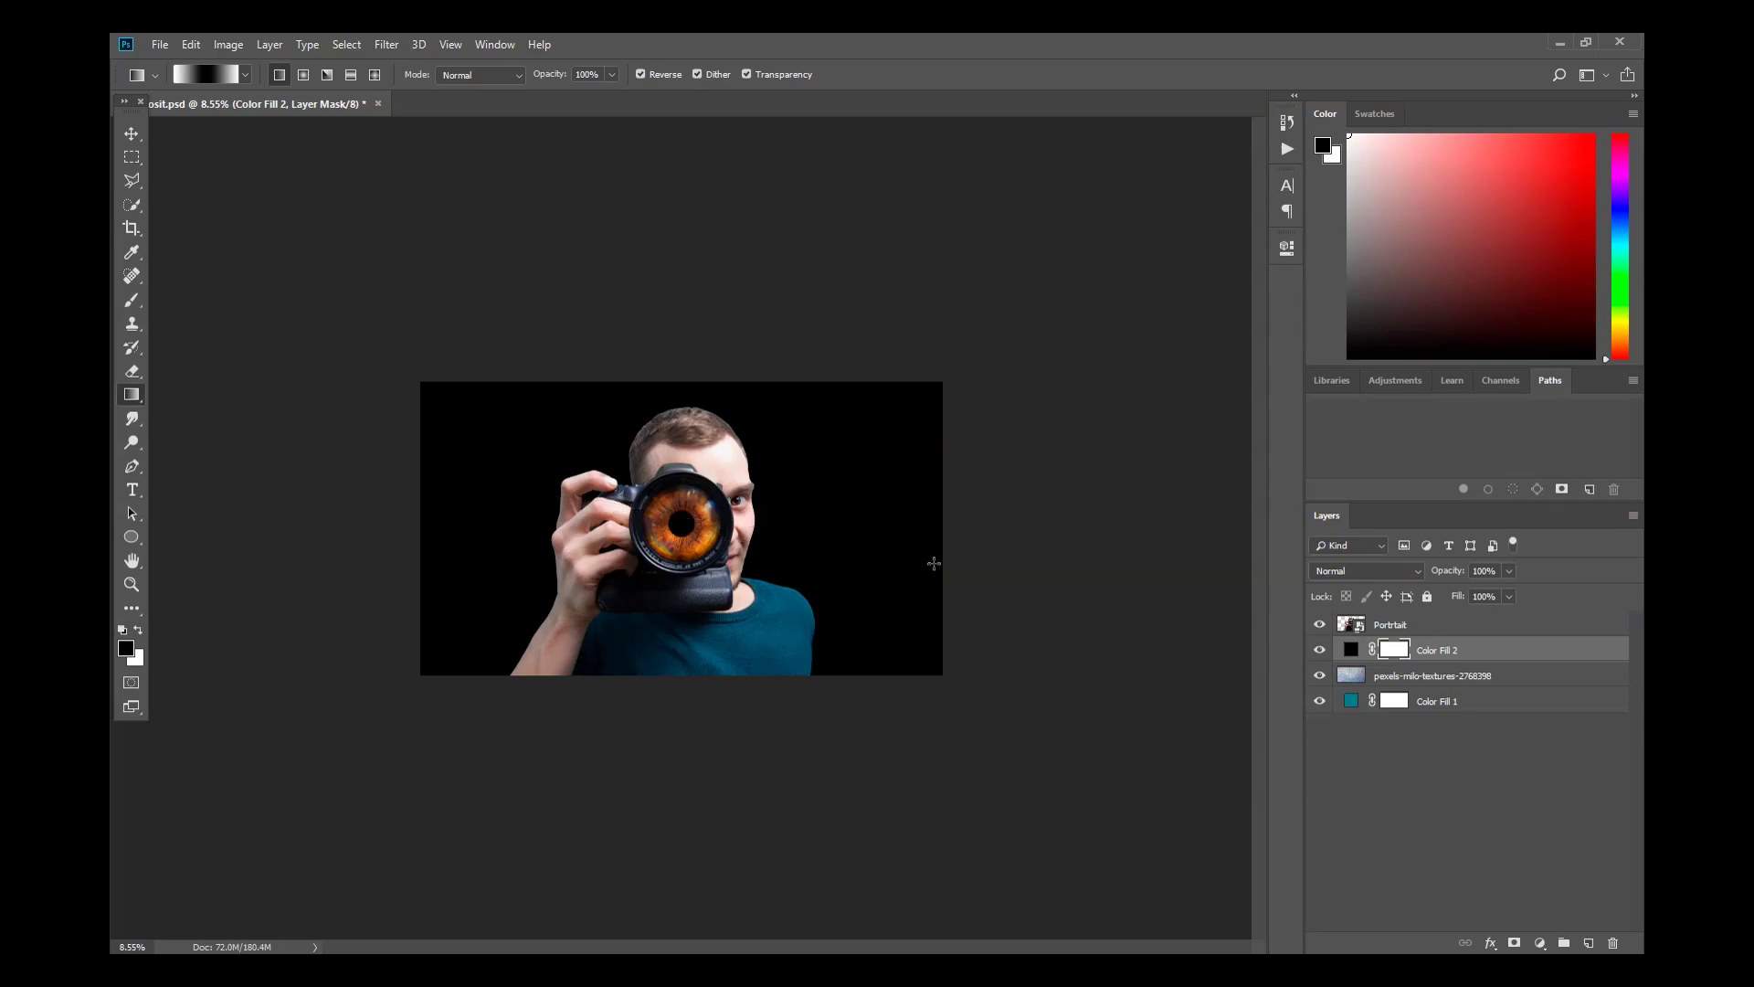
pyautogui.moveTo(682, 529); pyautogui.dragTo(934, 563)
# Blur the black fill's mask with a 1000 px Gaussian Blur
pyautogui.click(387, 44)
pyautogui.moveTo(402, 253)
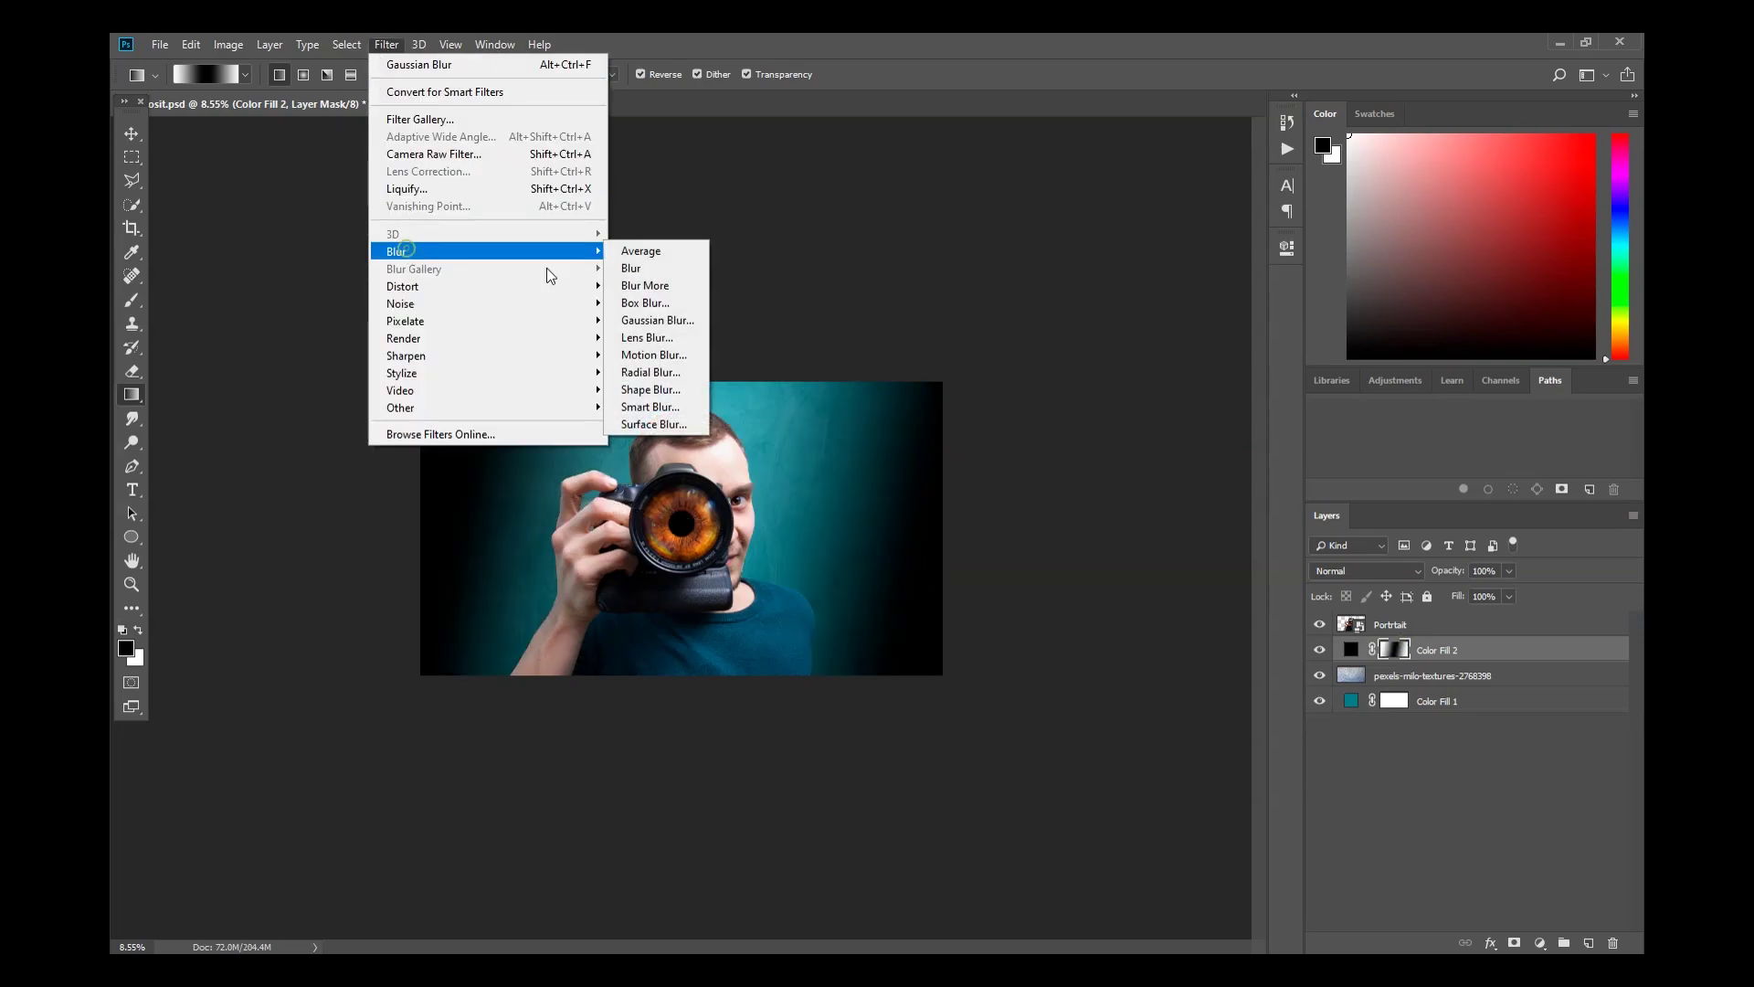
pyautogui.click(644, 334)
pyautogui.moveTo(1093, 422); pyautogui.dragTo(1279, 344)
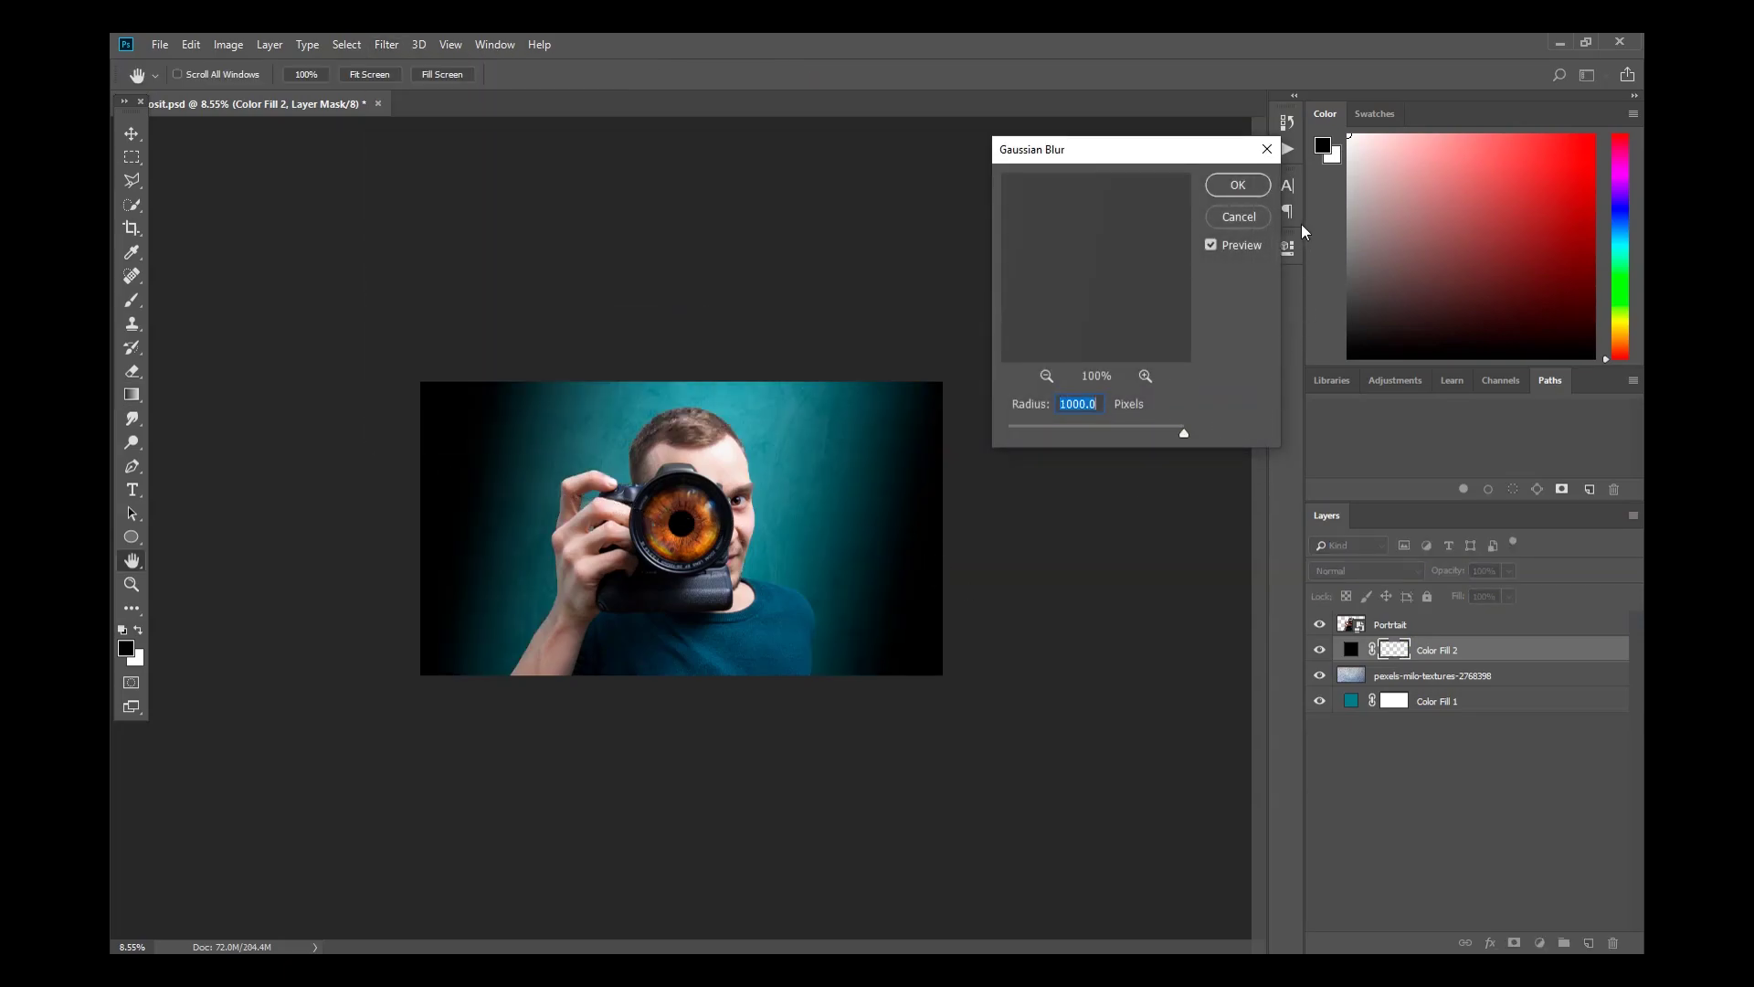
pyautogui.click(1238, 185)
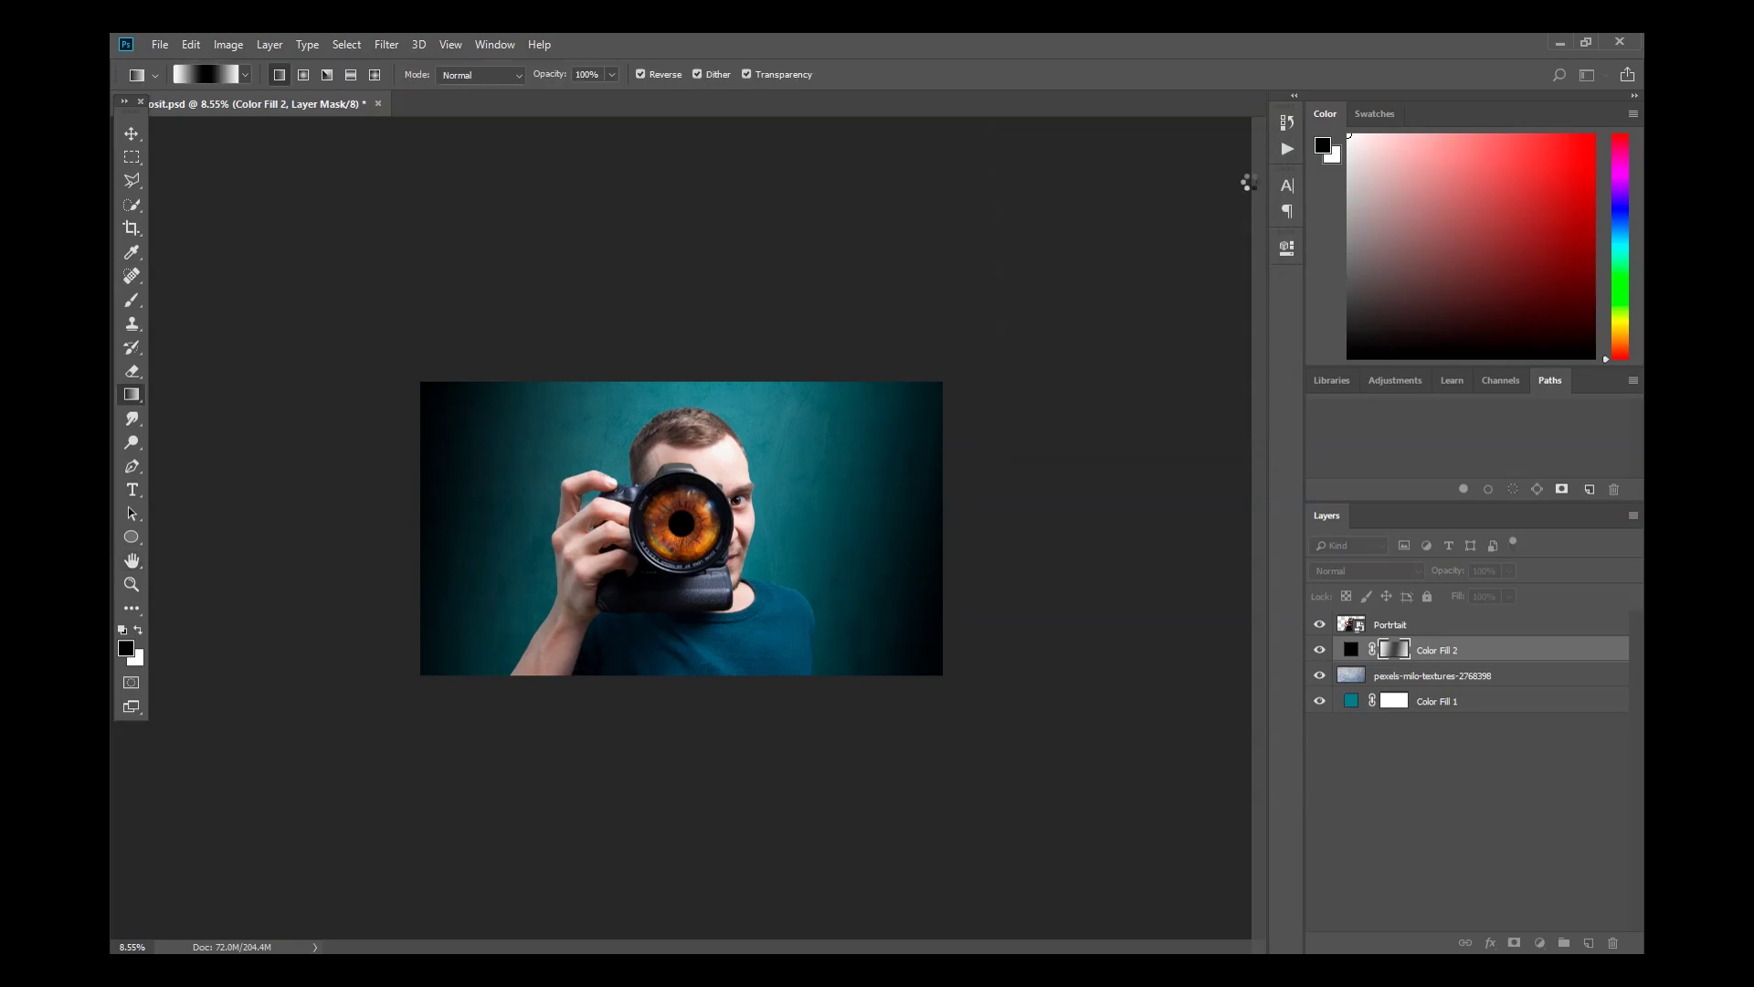
pyautogui.click(1541, 943)
# Add black Color Fill 3 with a centre-fading gradient mask and 29% fill
pyautogui.click(1538, 625)
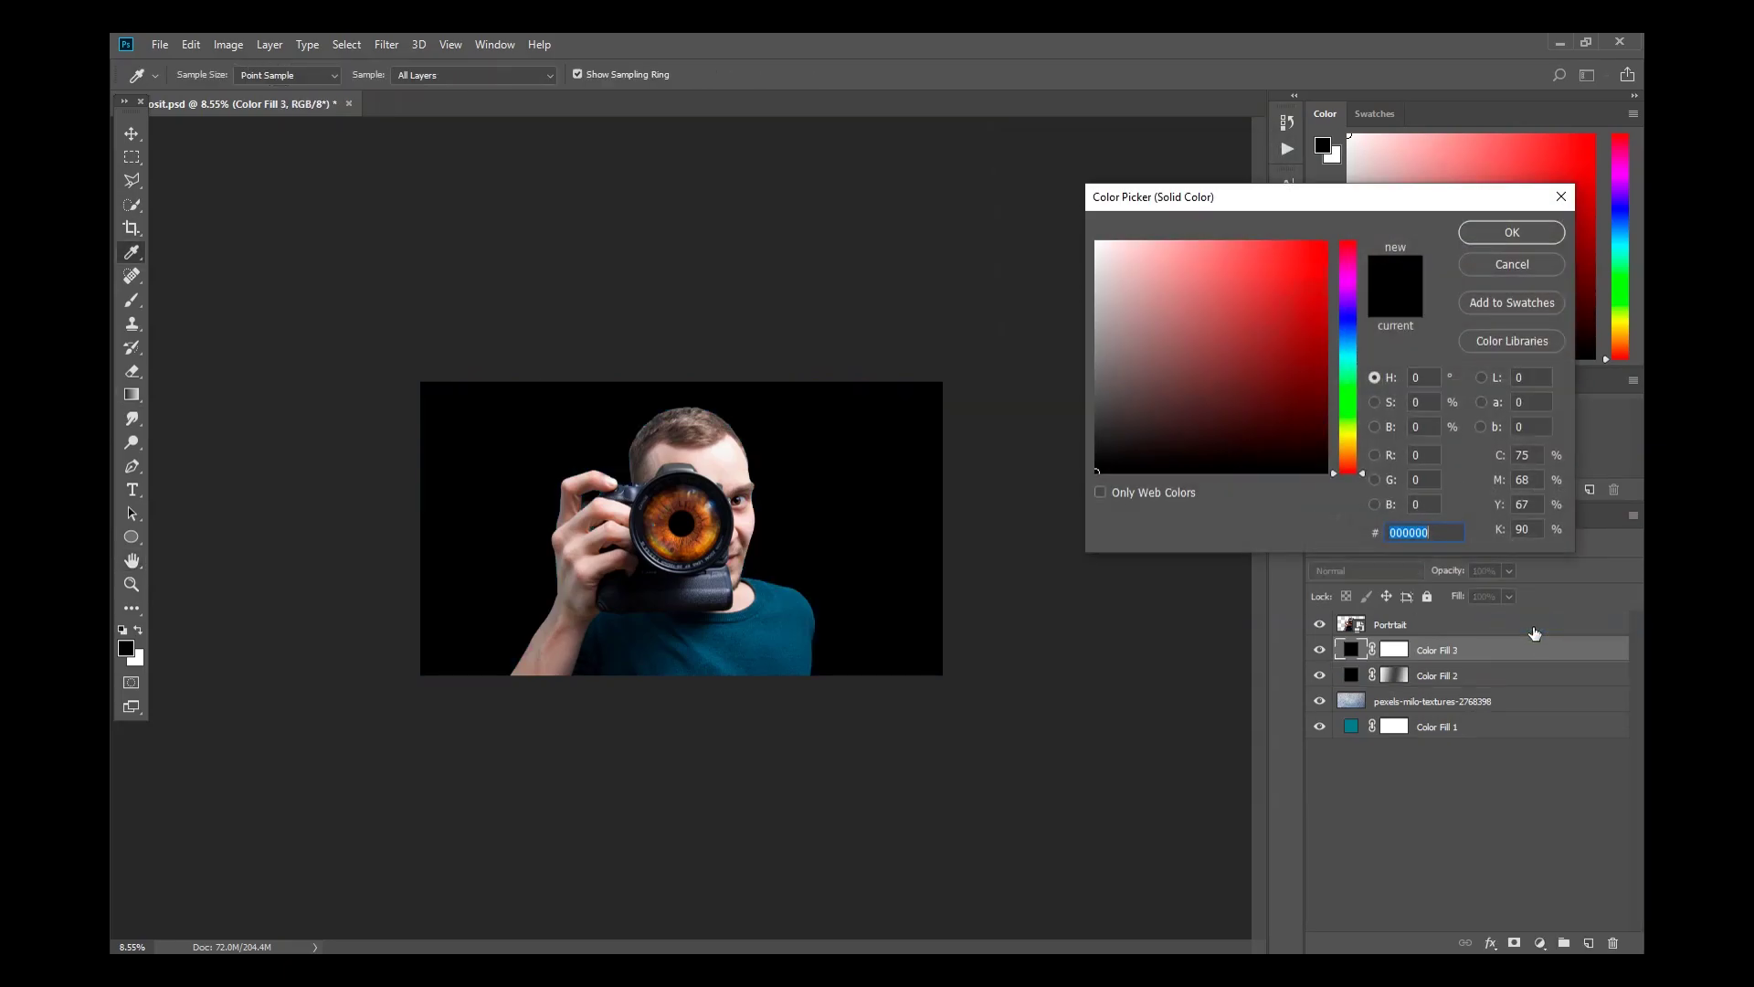
pyautogui.click(1508, 234)
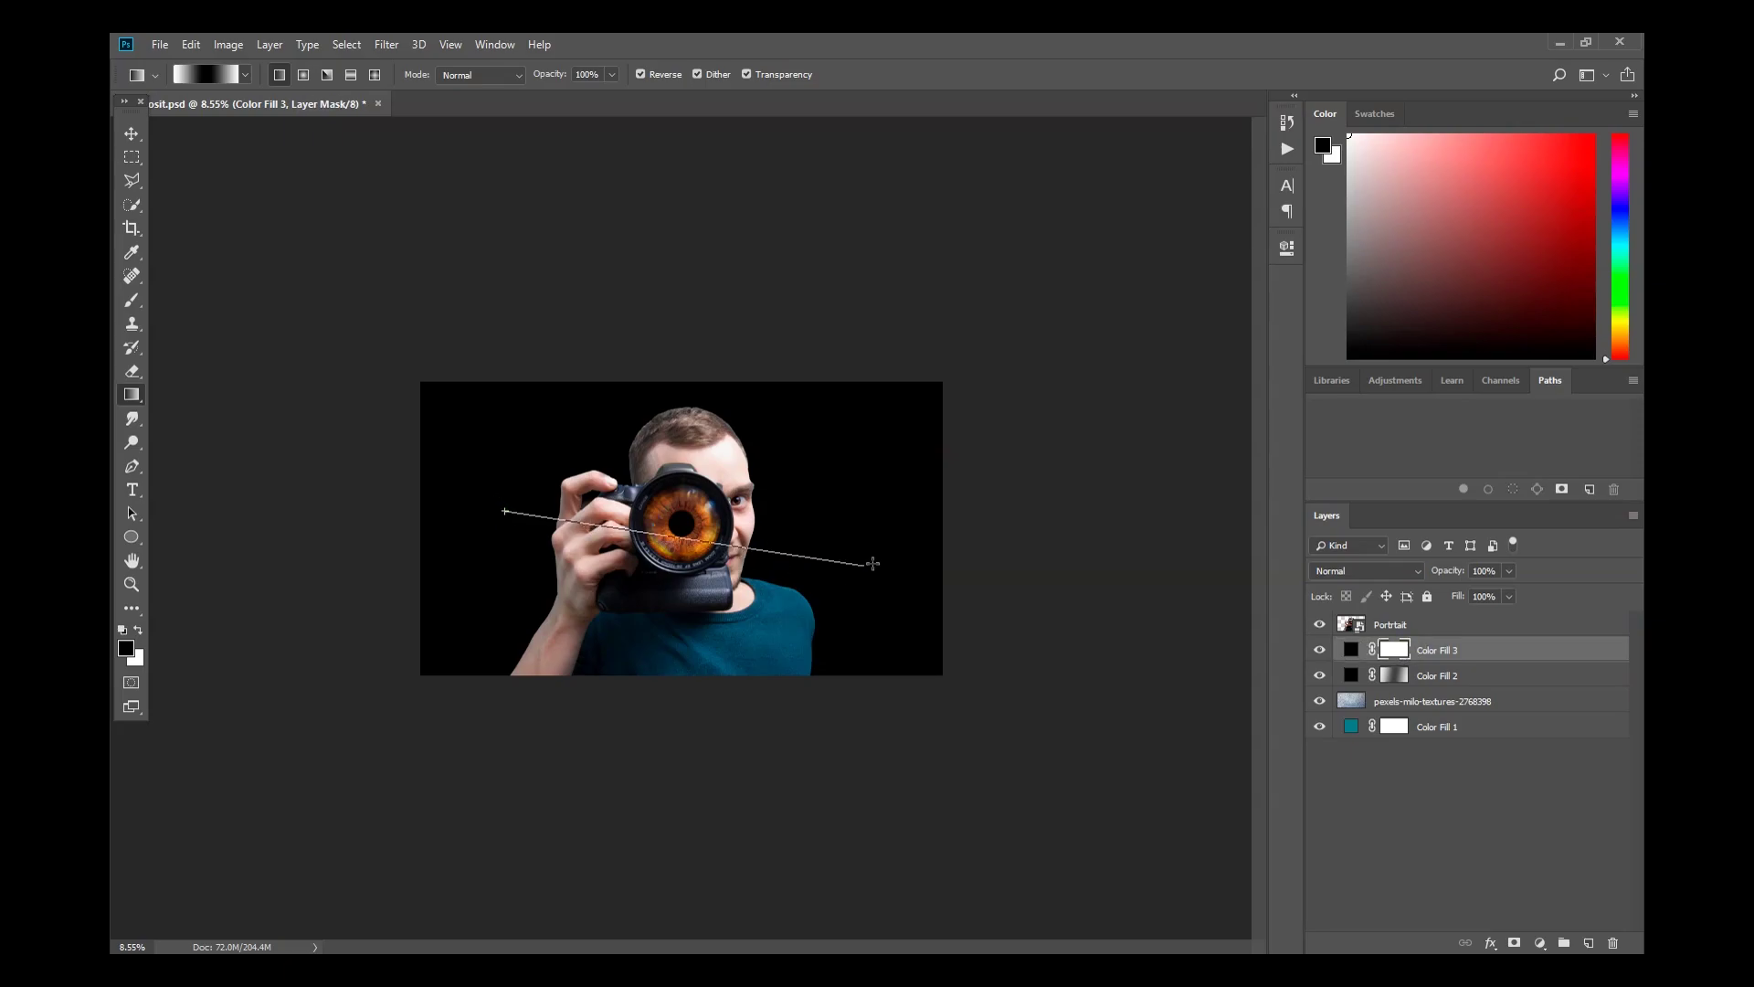
pyautogui.moveTo(872, 564); pyautogui.dragTo(873, 564)
pyautogui.click(1509, 596)
pyautogui.moveTo(1514, 617); pyautogui.dragTo(1451, 618)
# Stretch the Color Fill 3 vignette wider to the right and add a new empty layer
pyautogui.hotkey('ctrl', 't')
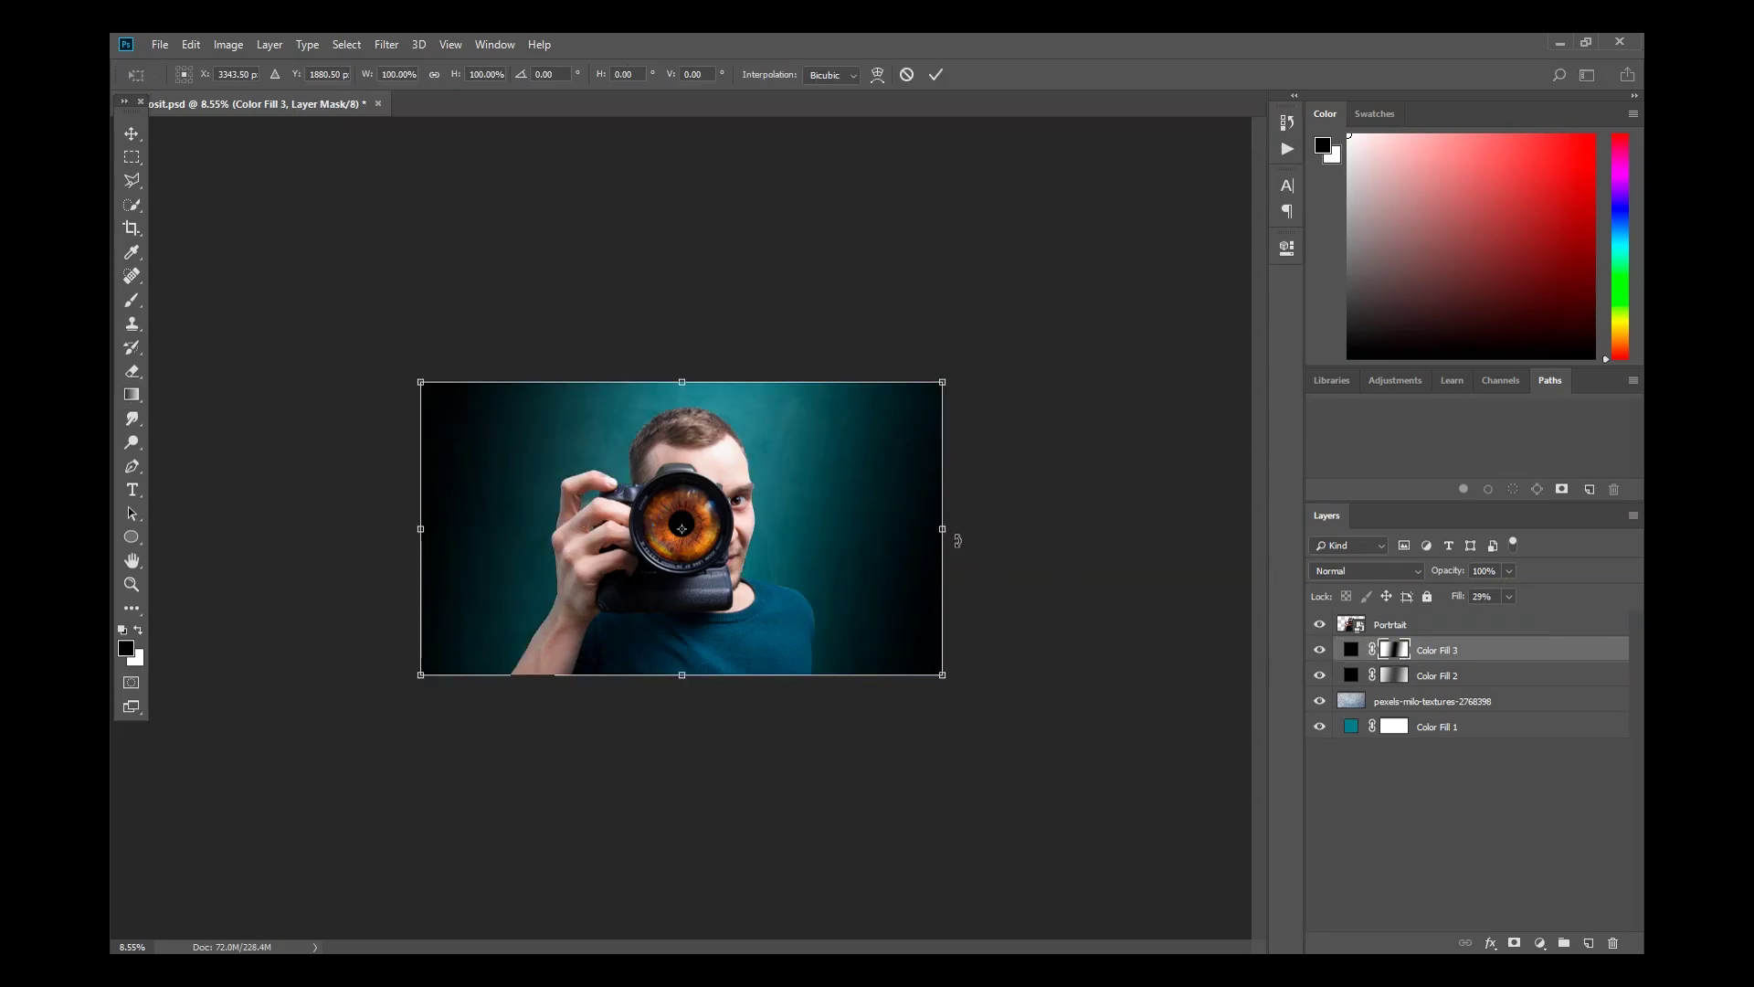
pyautogui.moveTo(944, 529); pyautogui.dragTo(996, 529)
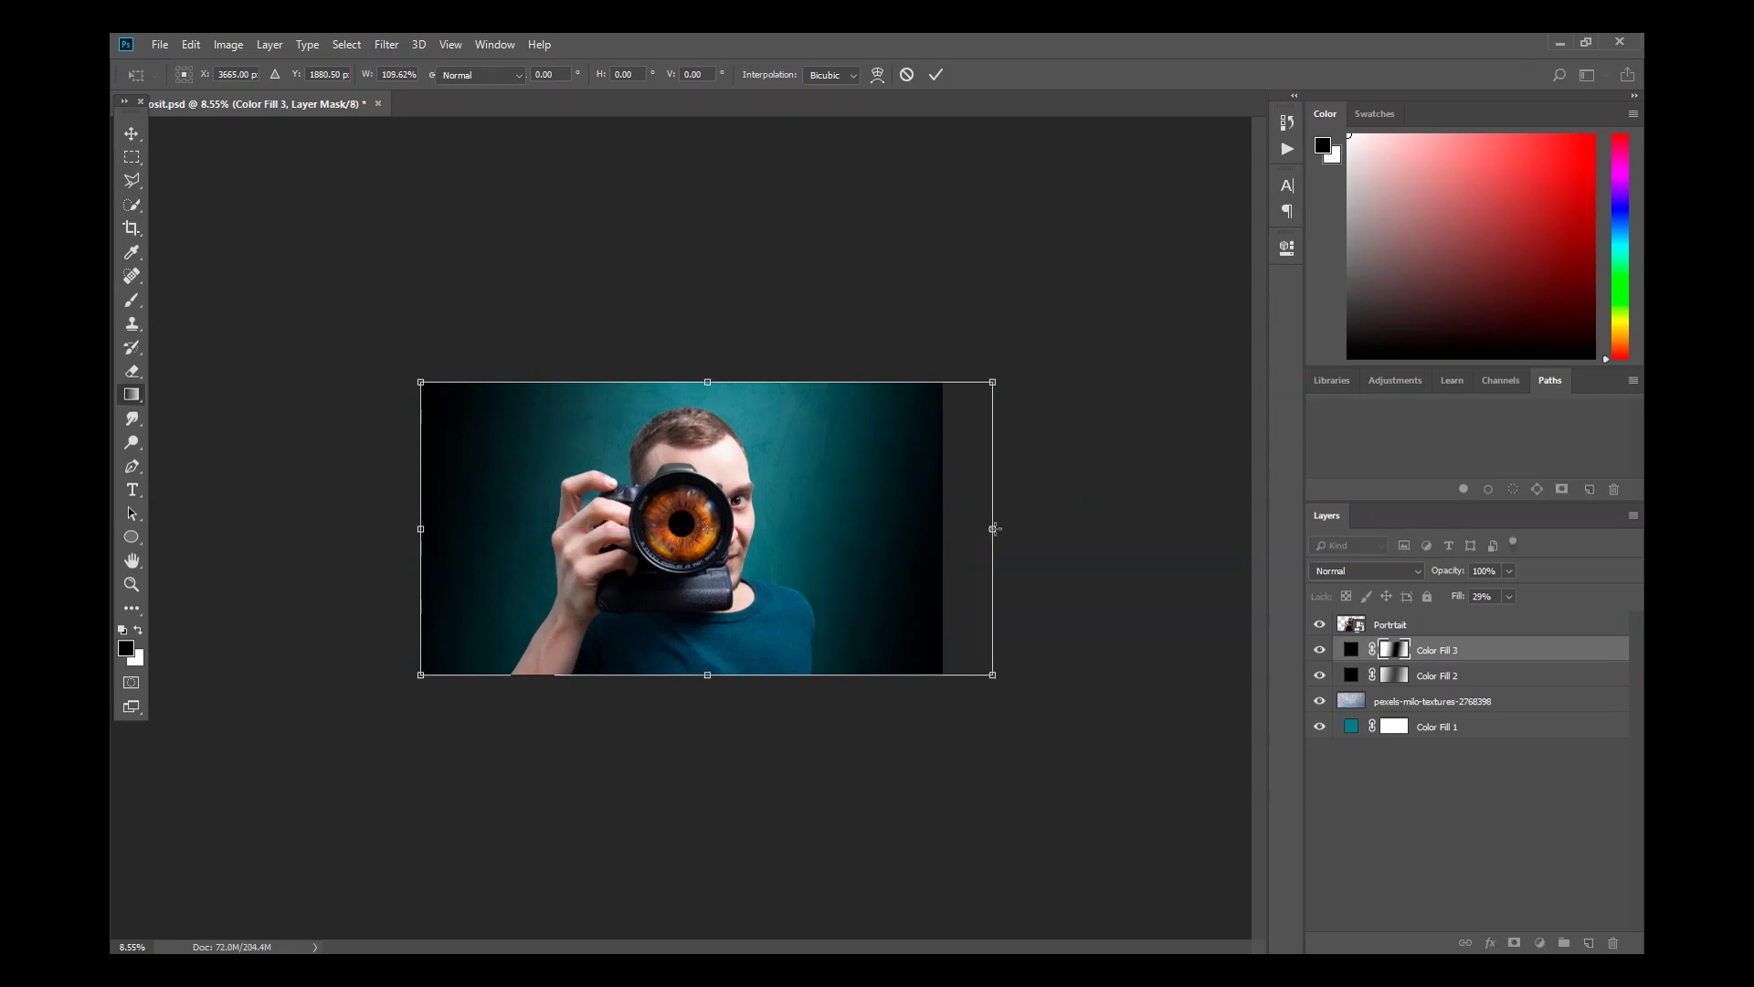
pyautogui.press('Return')
pyautogui.hotkey('ctrl', 'shift', 'alt', 'n')
# Paint a soft white glow right of the head with a ~2435-pixel brush
pyautogui.press('b')
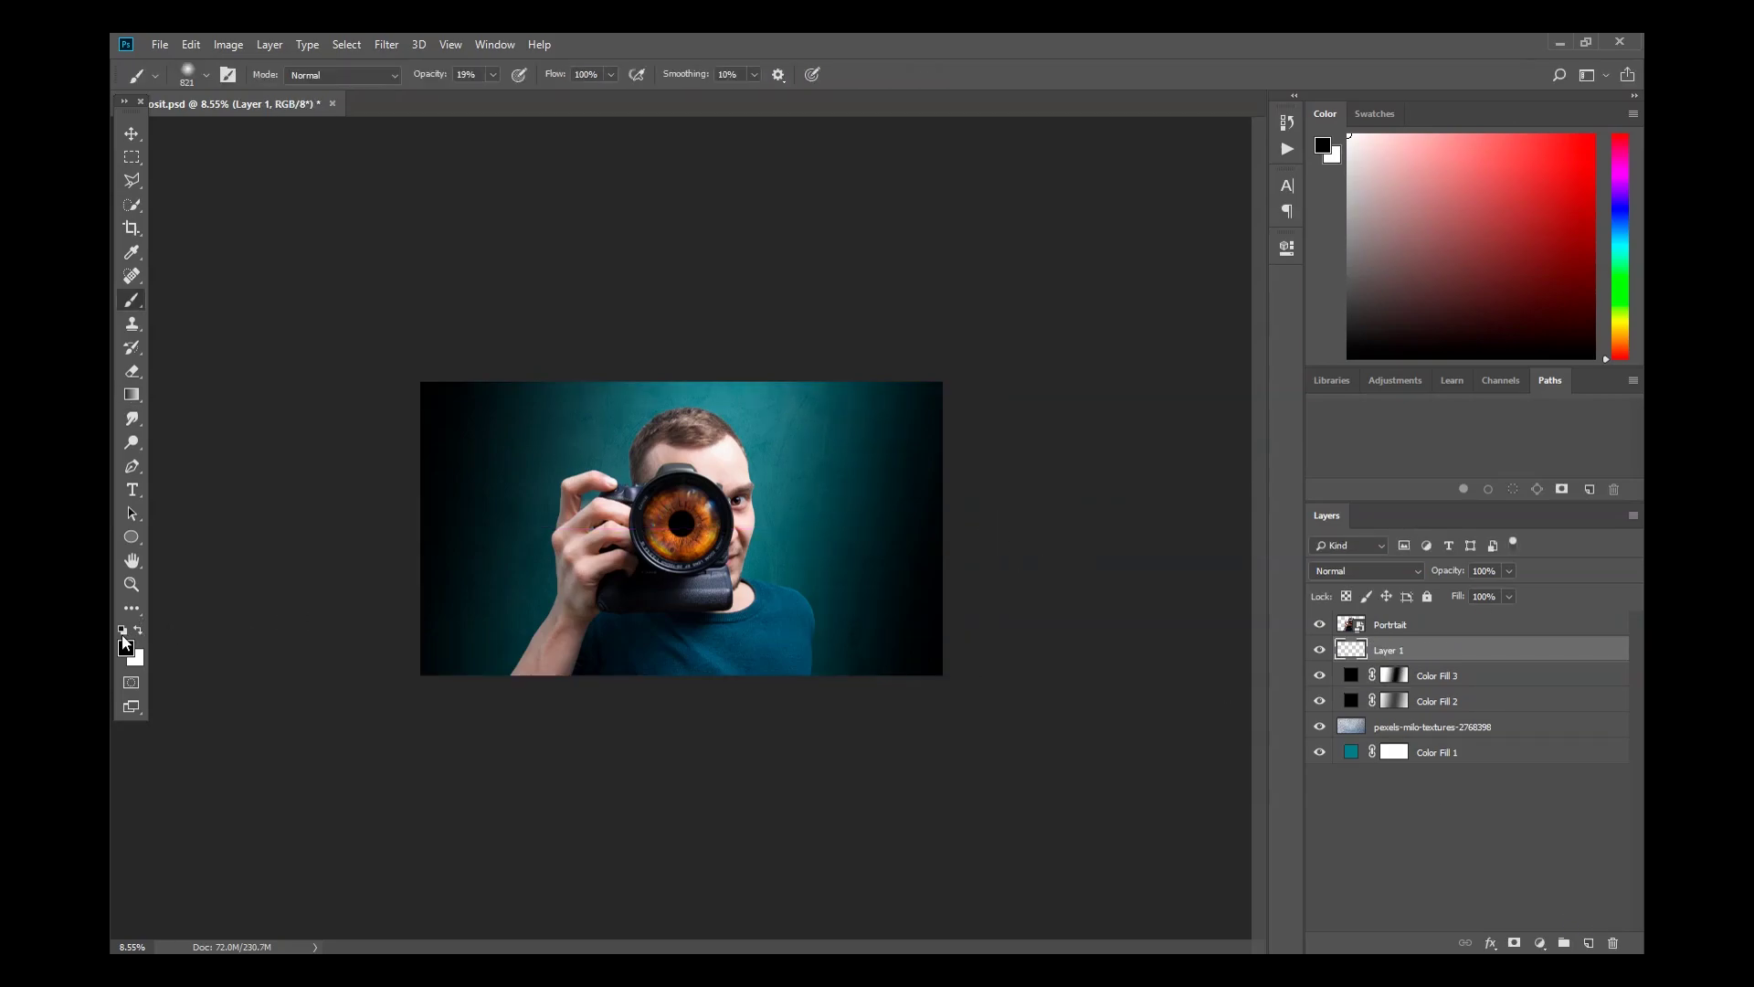
pyautogui.moveTo(780, 511); pyautogui.dragTo(822, 511)
pyautogui.click(844, 323)
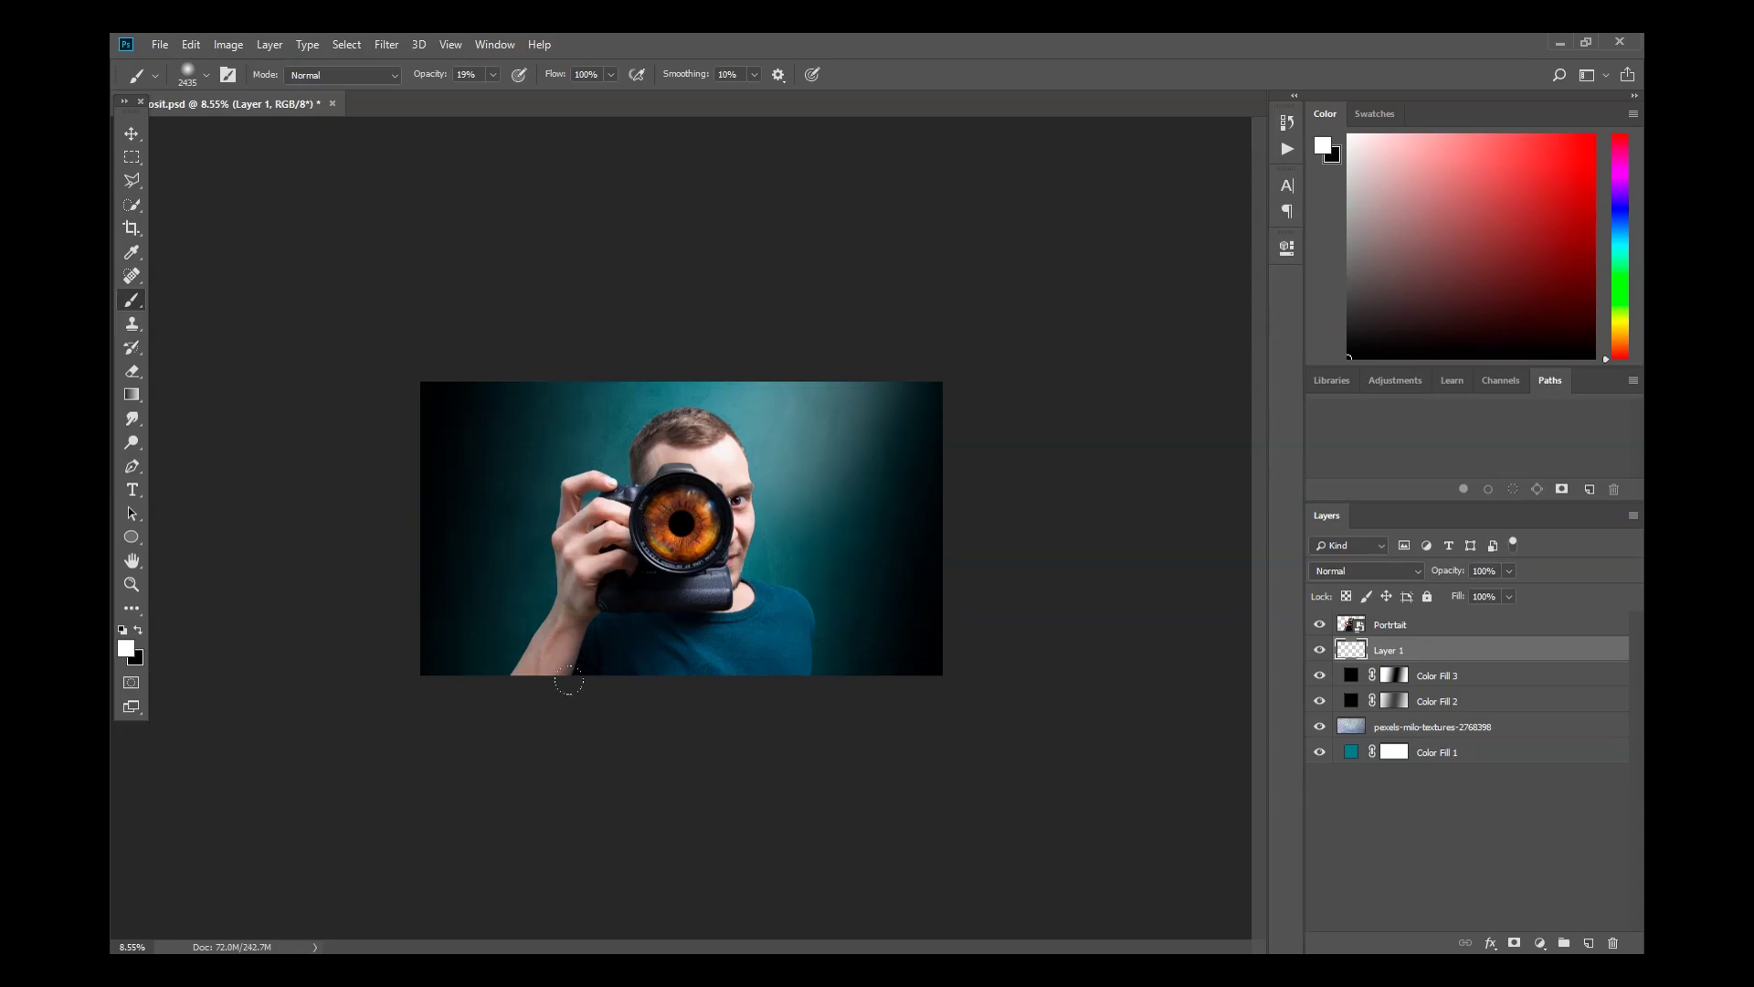
# Blend Layer 1 as Soft Light, toggling its visibility to compare
pyautogui.click(1391, 572)
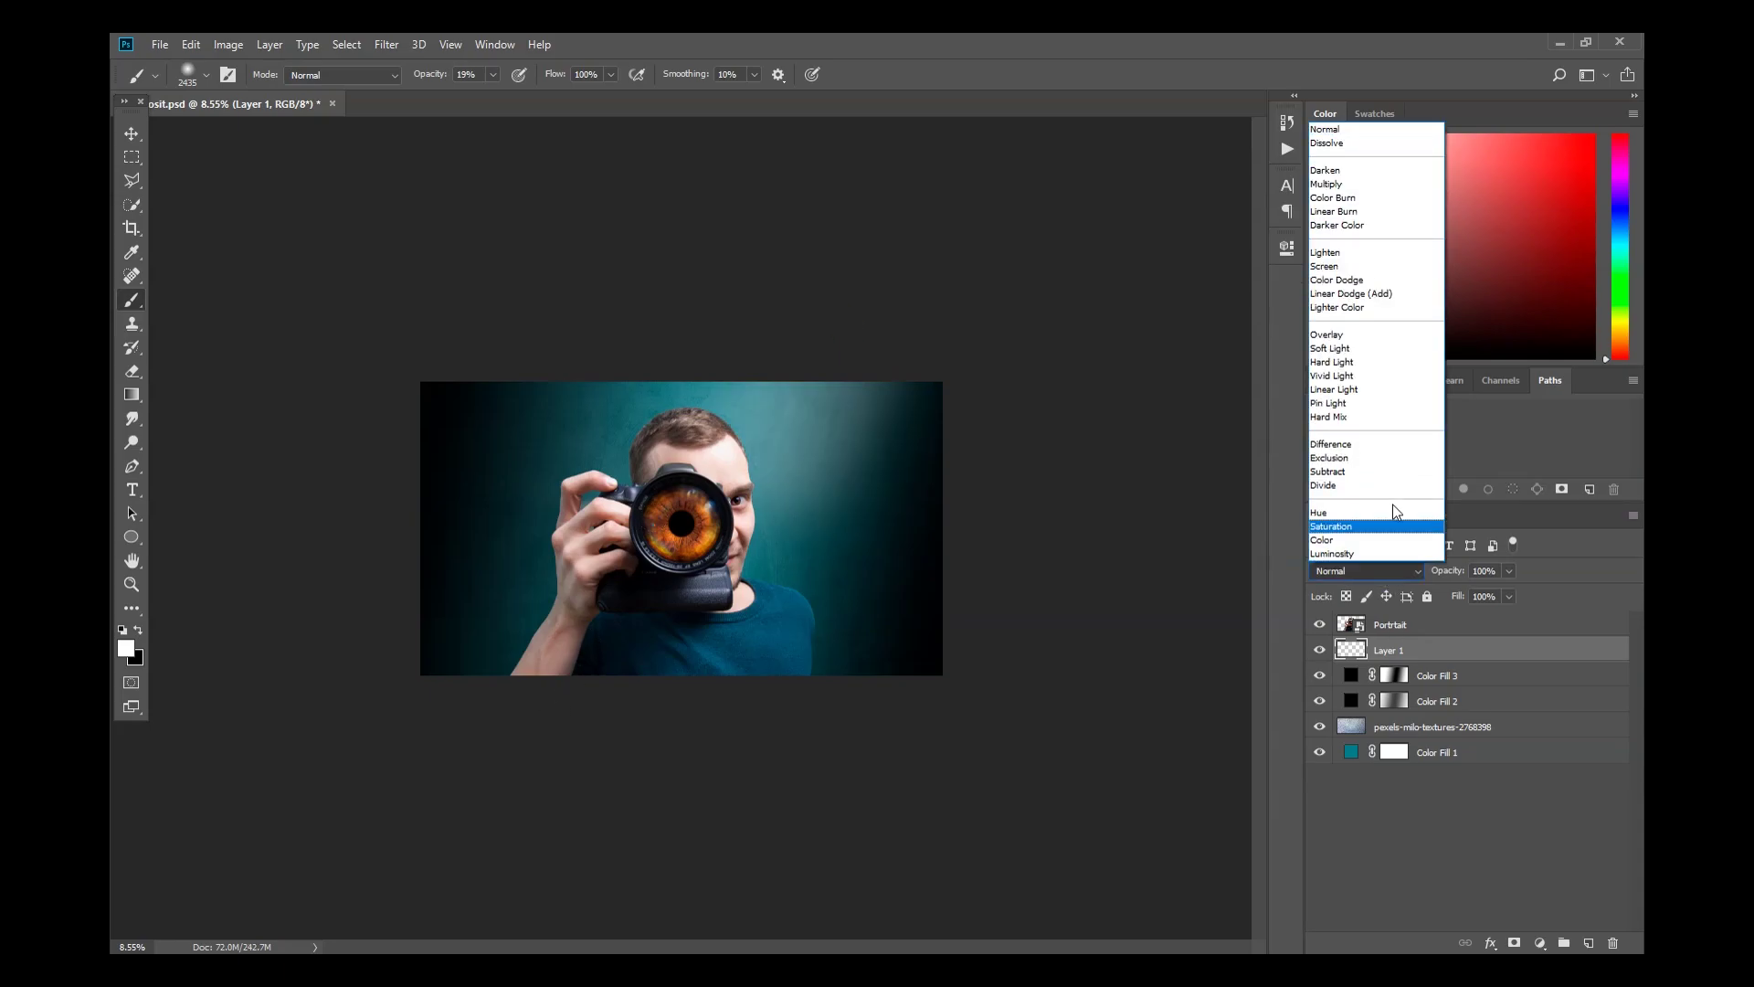
pyautogui.click(1368, 350)
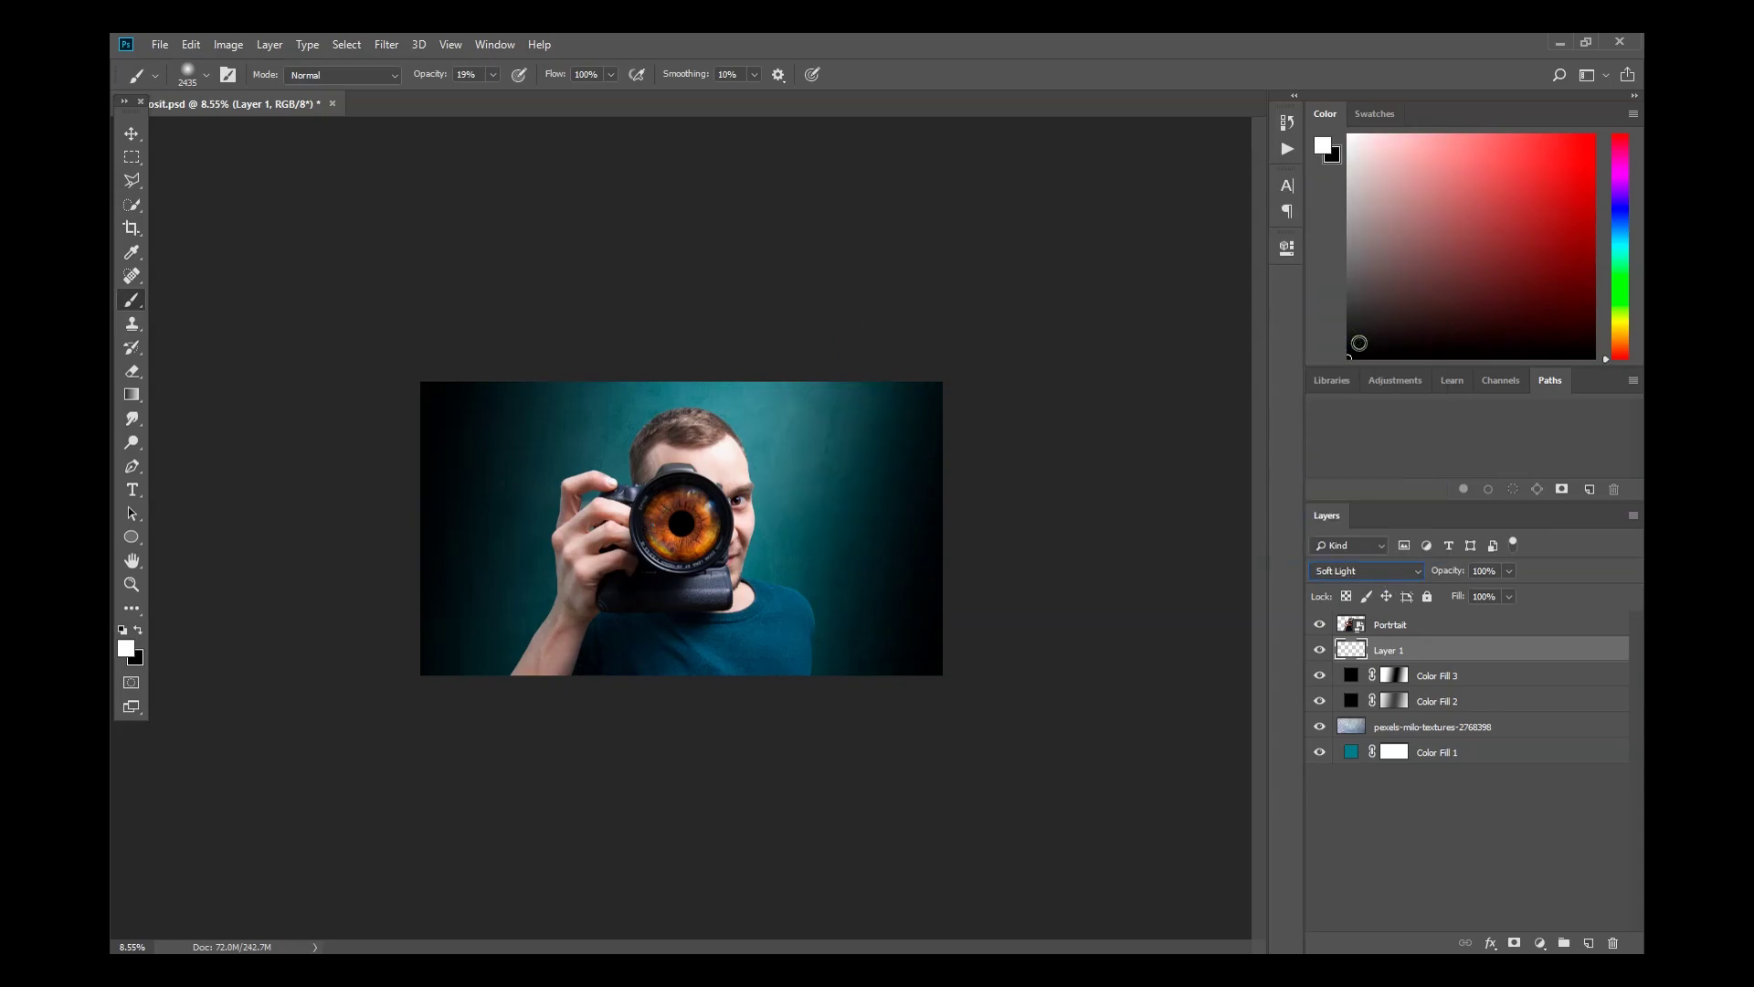
pyautogui.click(1320, 650)
pyautogui.click(1320, 649)
# Create Layer 2 above Portrait and enlarge the brush to about 677 pixels
pyautogui.click(1595, 946)
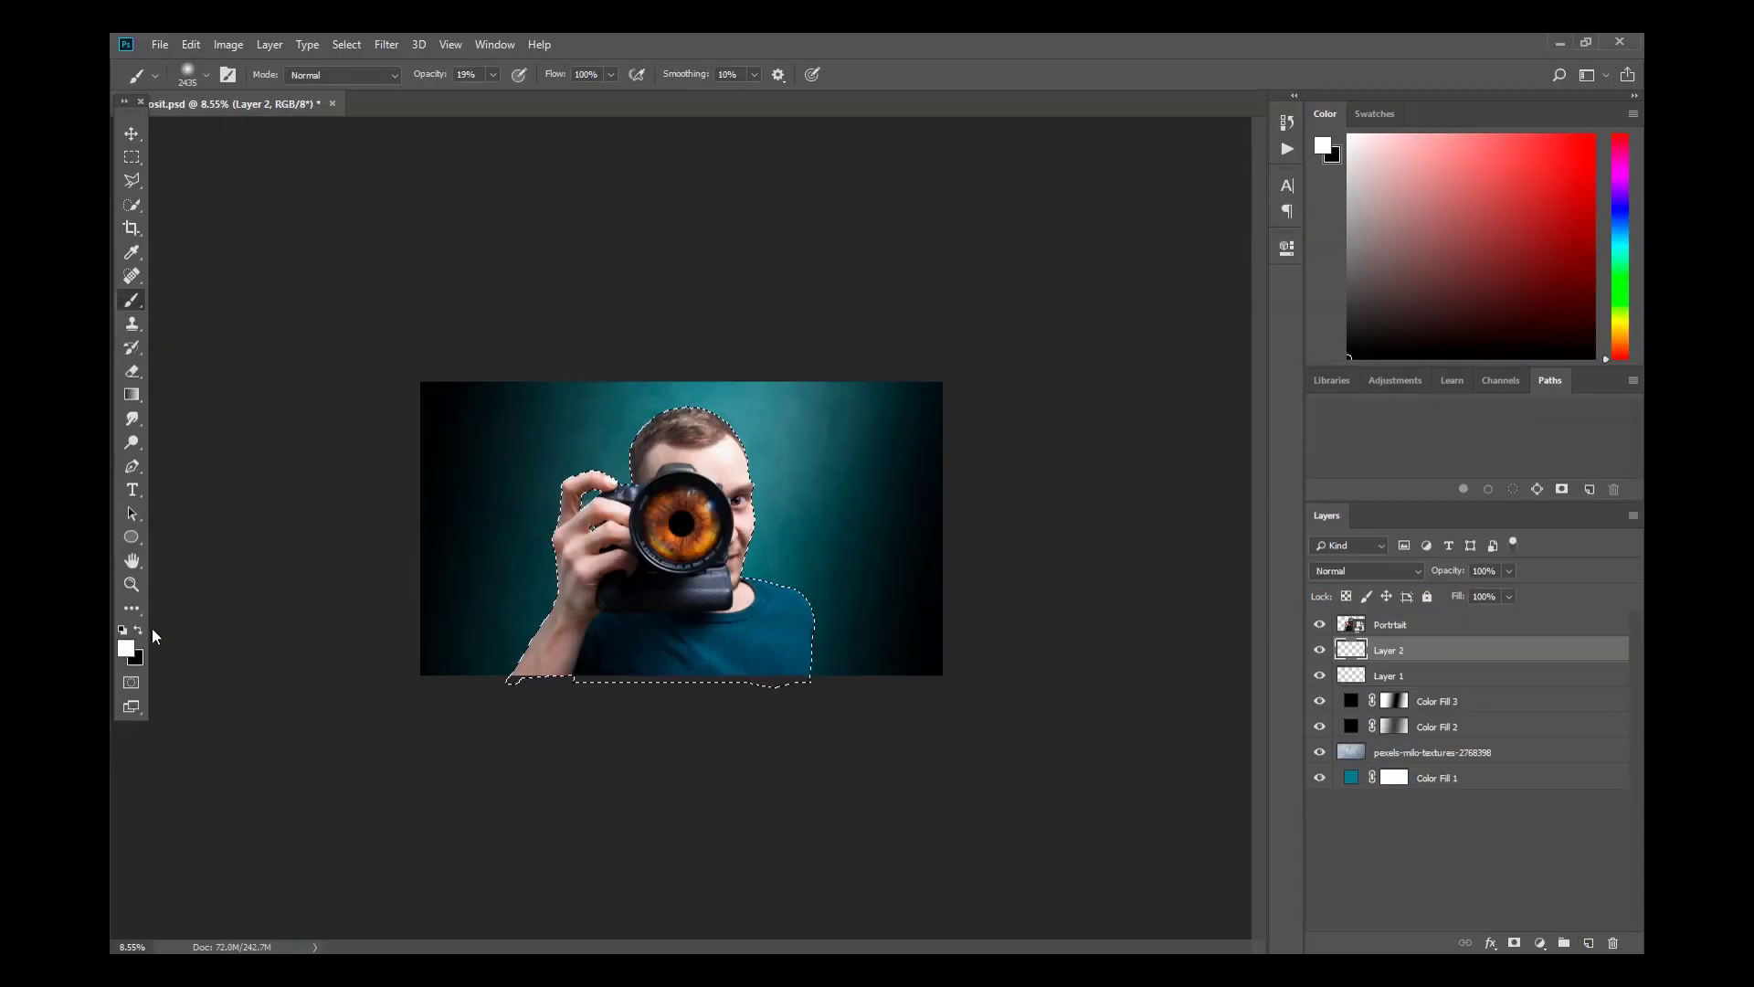
pyautogui.moveTo(1460, 651); pyautogui.dragTo(1460, 625)
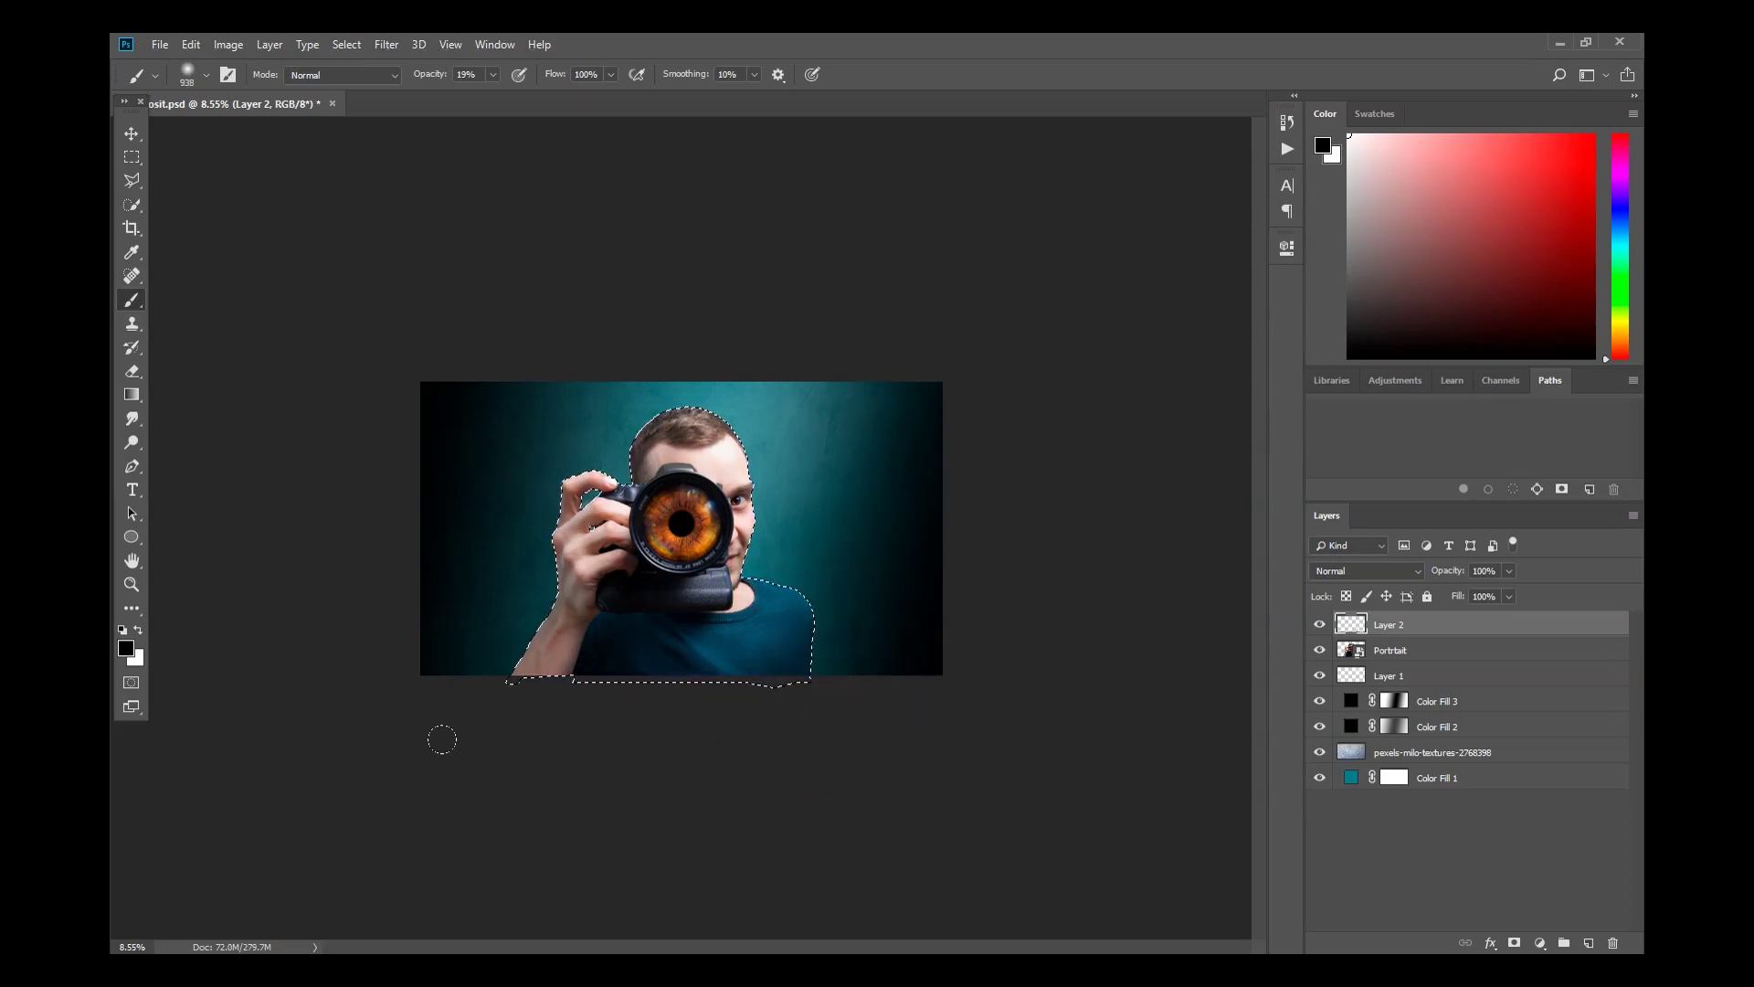
pyautogui.scroll(5, 455, 744)
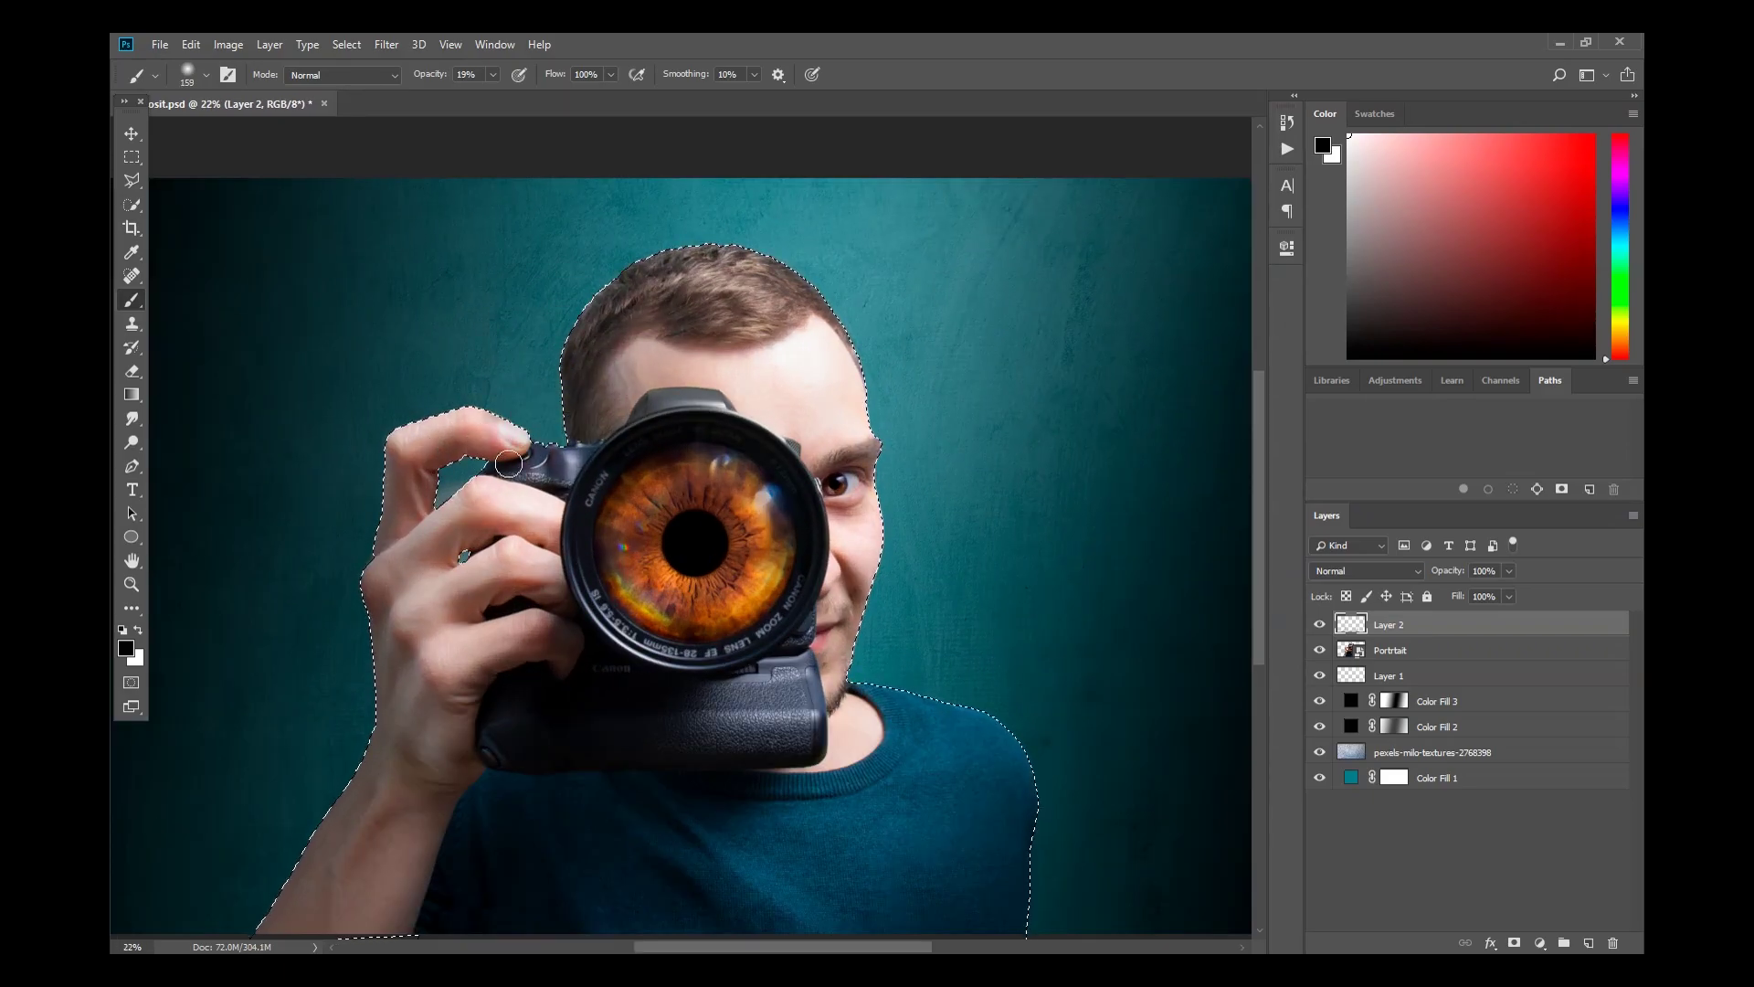
pyautogui.moveTo(490, 555); pyautogui.dragTo(548, 580)
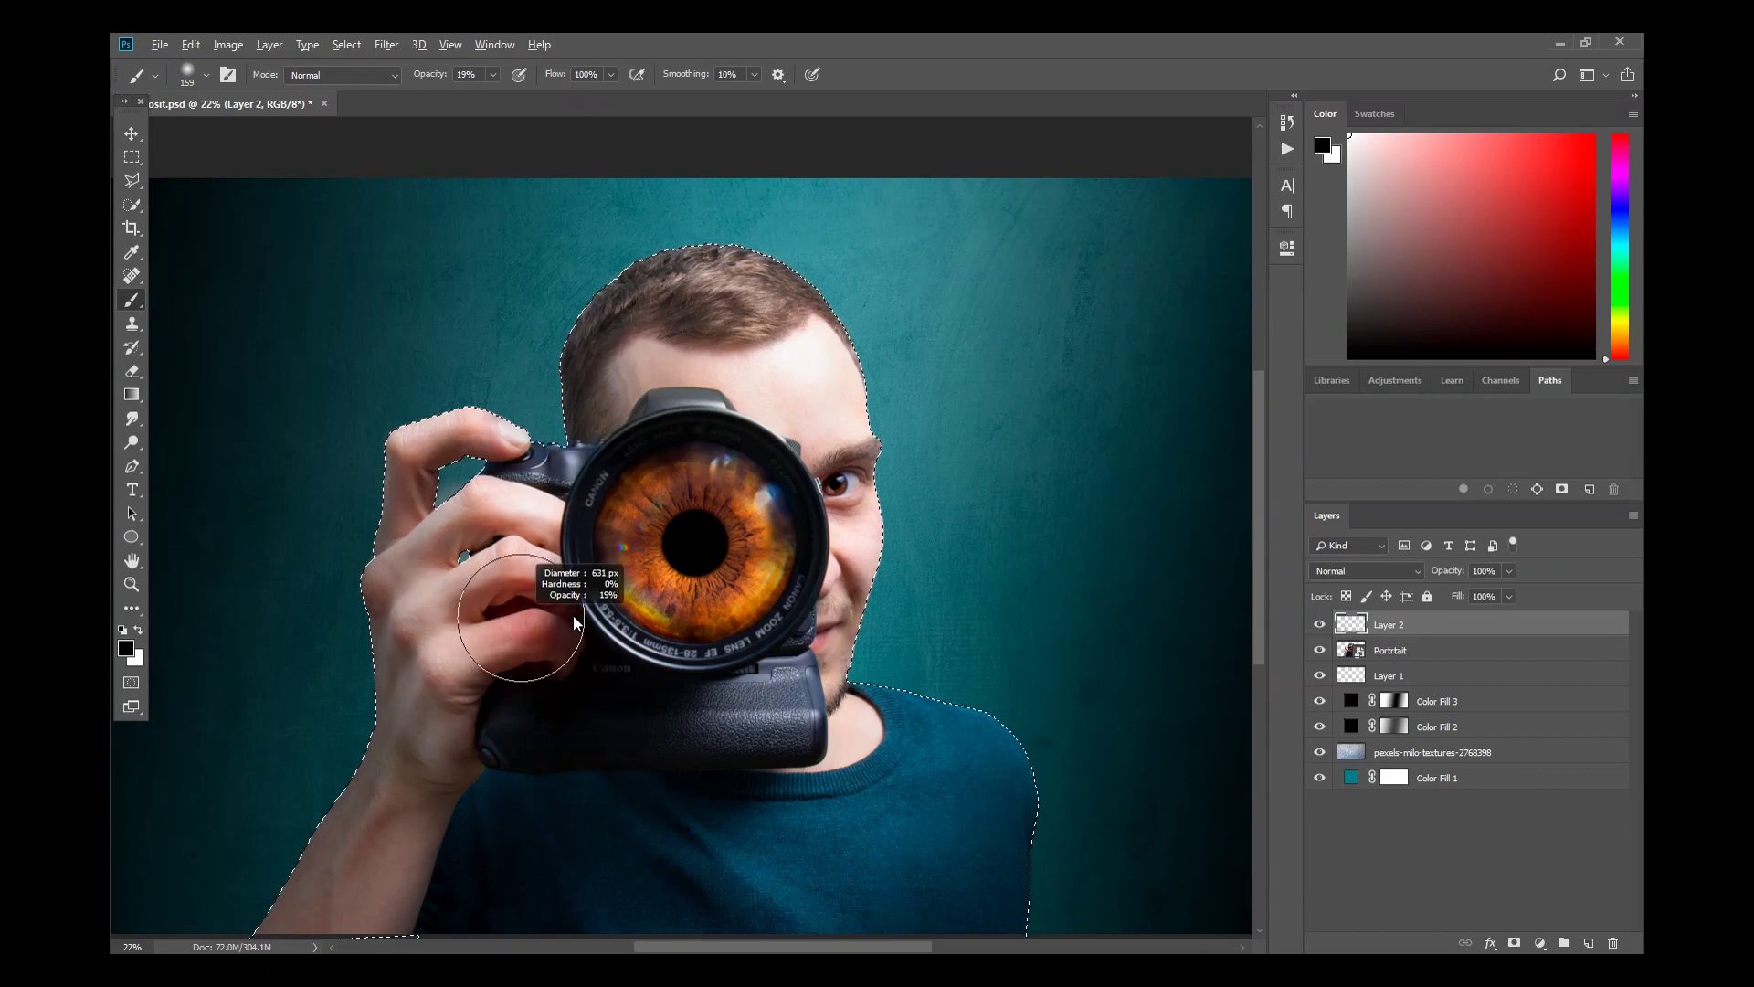
pyautogui.scroll(-4, 685, 695)
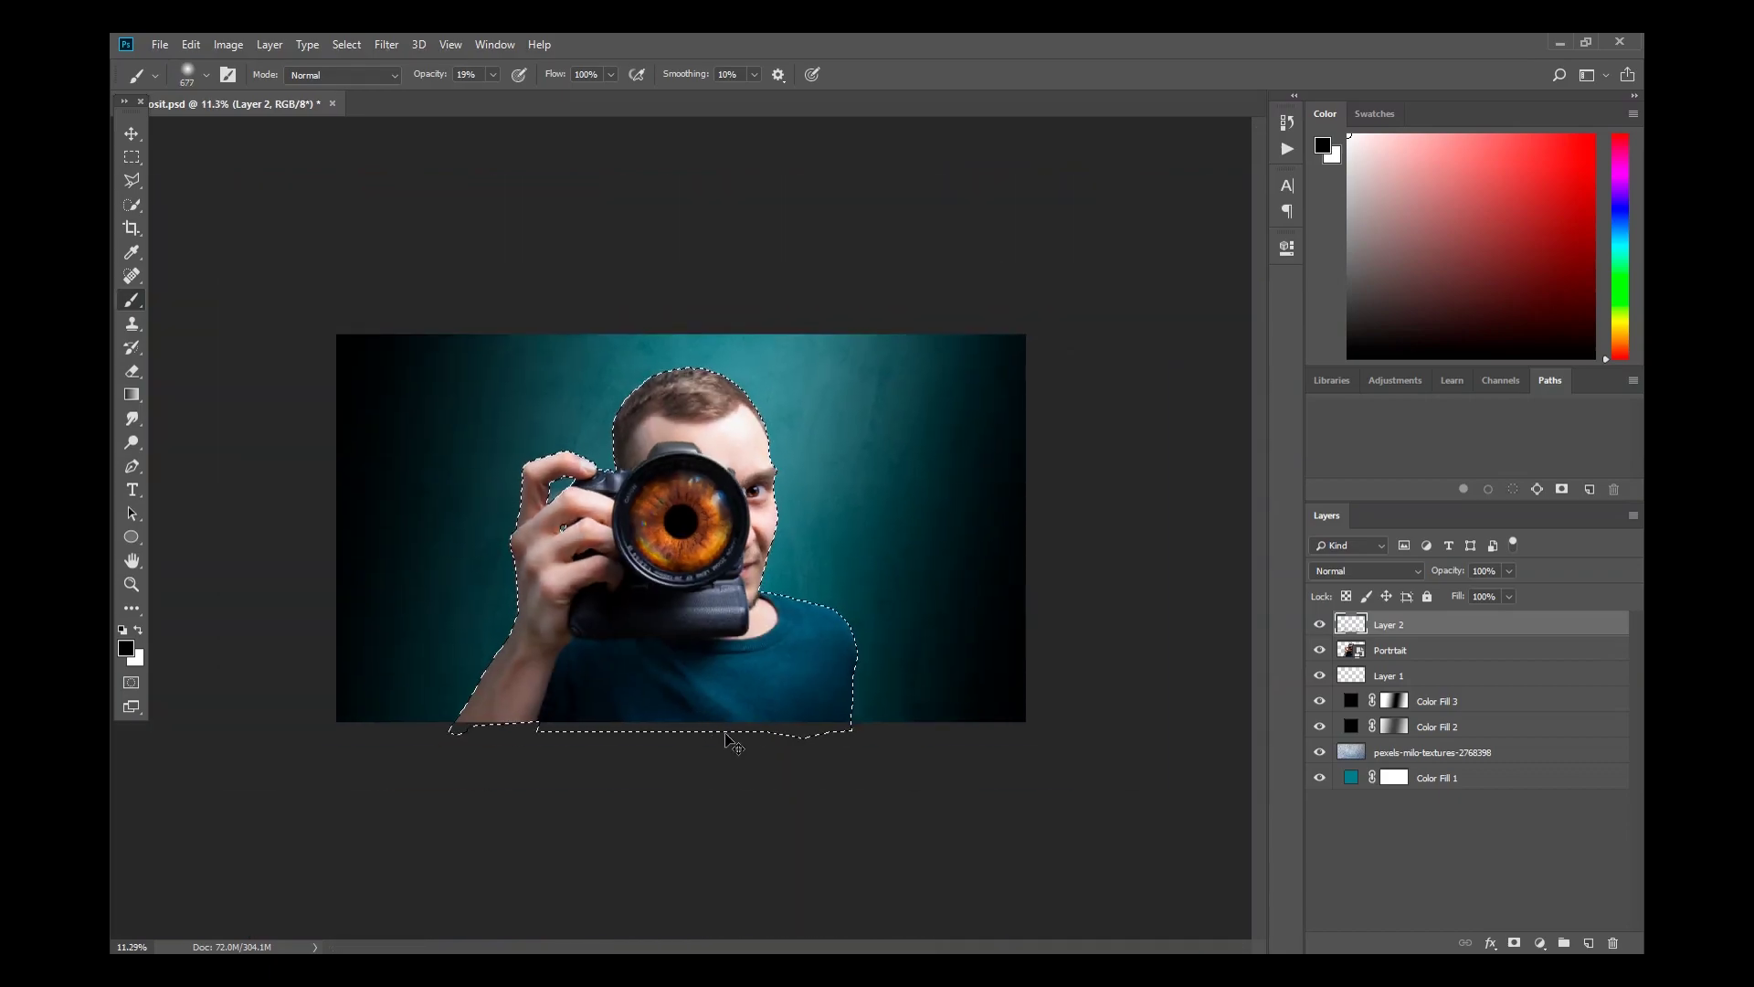